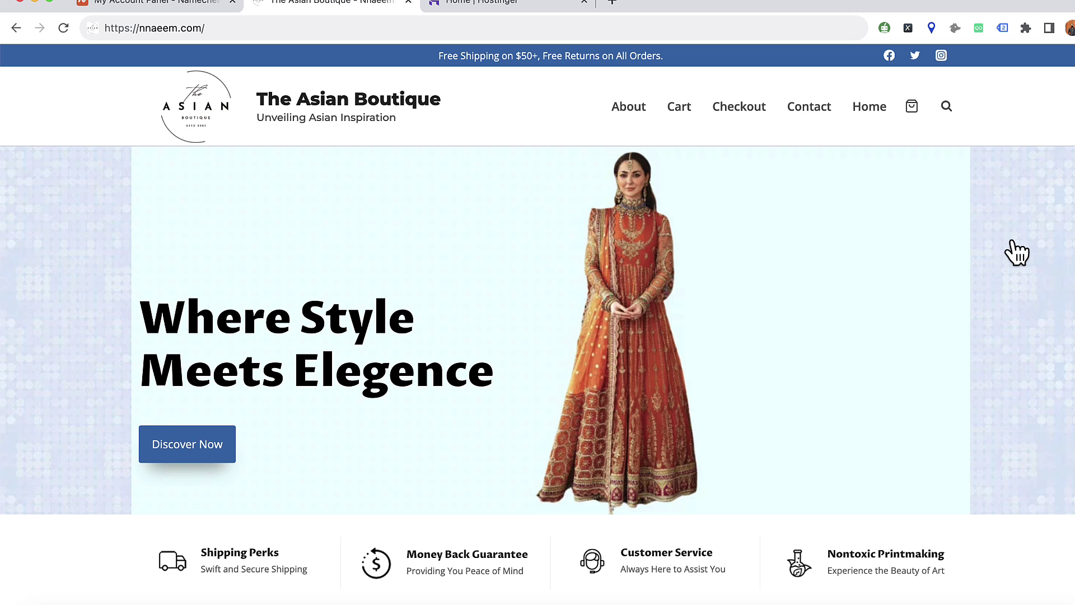
Scroll the Asian Boutique homepage, then switch to the Namecheap account dashboard
{"action": "scroll", "coordinate": [180, 313], "scroll_direction": "down", "scroll_amount": 10}
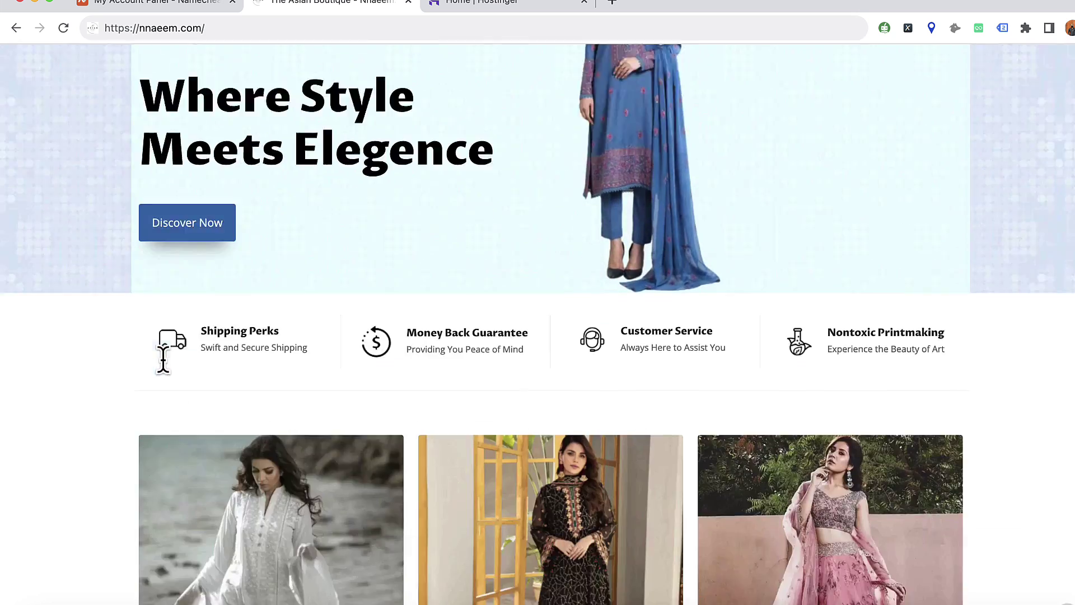
{"action": "scroll", "coordinate": [173, 336], "scroll_direction": "up", "scroll_amount": 10}
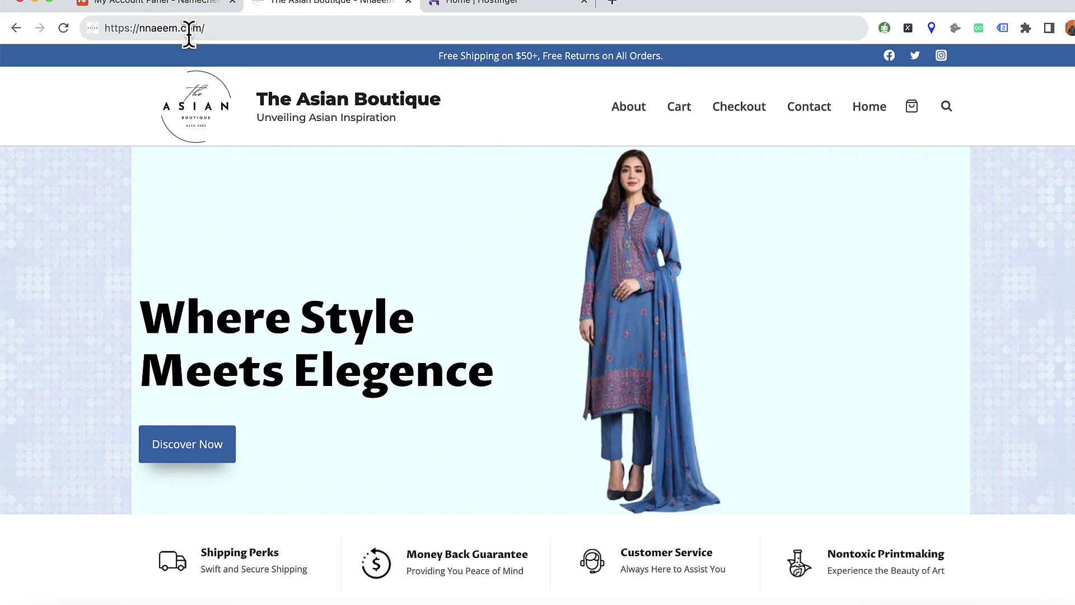
{"action": "left_click", "coordinate": [168, 6]}
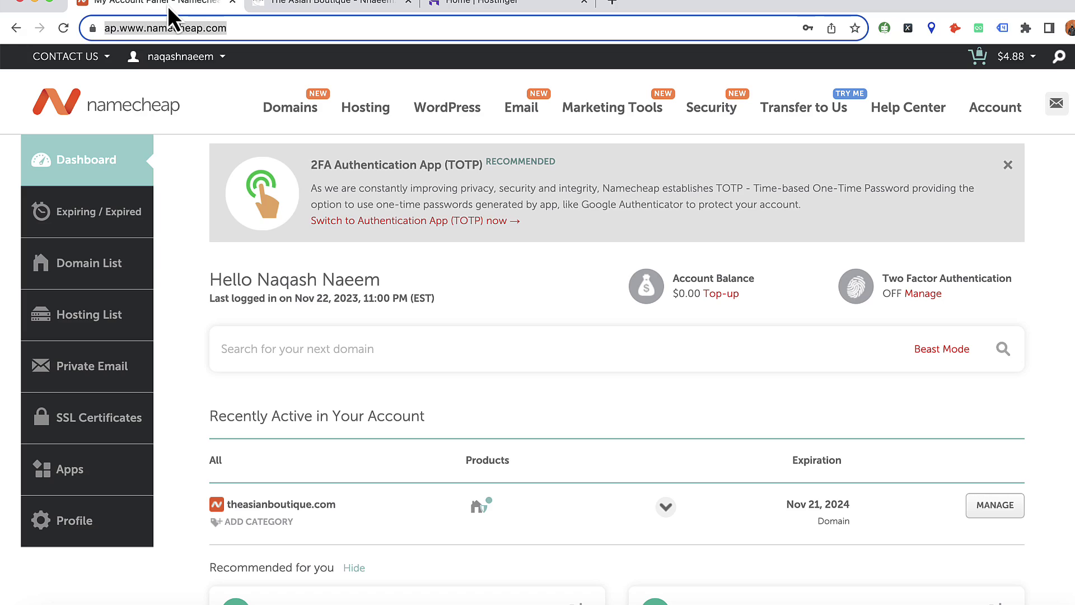
Highlight theasianboutique.com in Namecheap's Recently Active list, then deselect it
{"action": "double_click", "coordinate": [261, 504]}
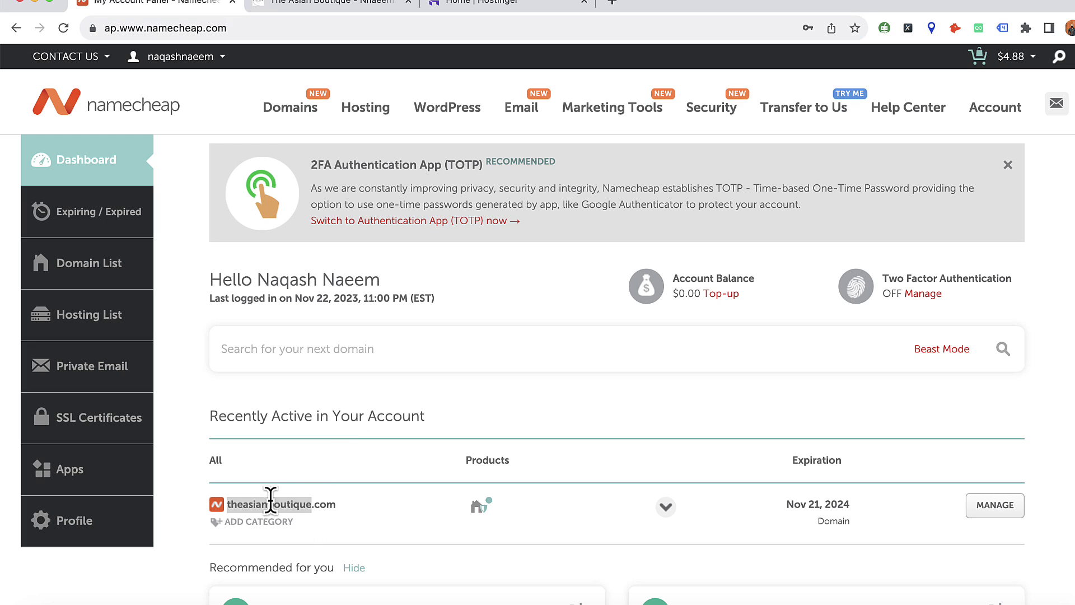
{"action": "left_click", "coordinate": [358, 515]}
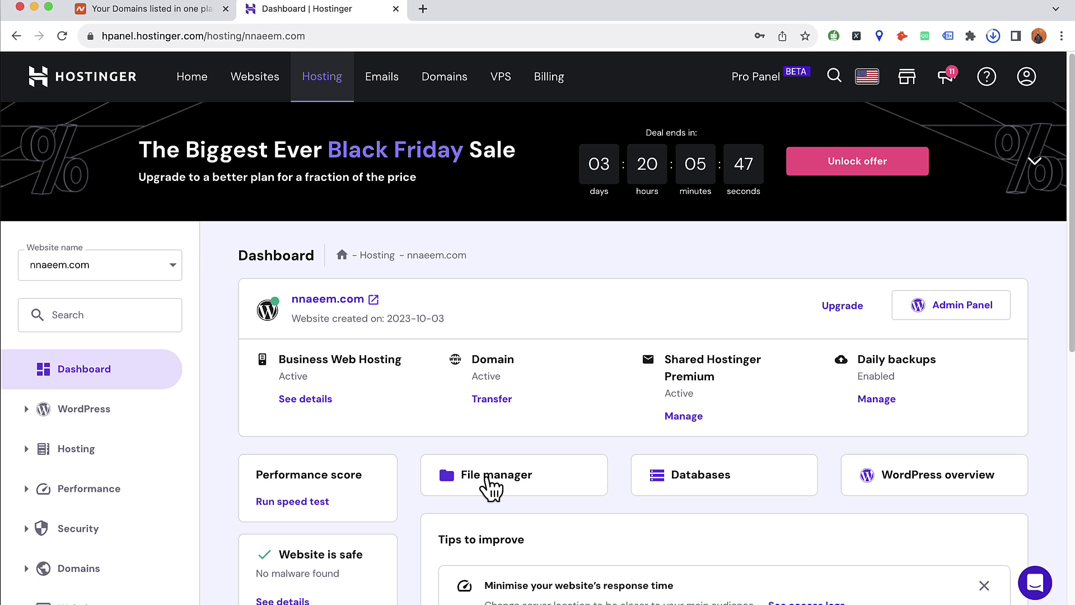
Download the wp-content folder from public_html as a zip archive
{"action": "left_click", "coordinate": [487, 481]}
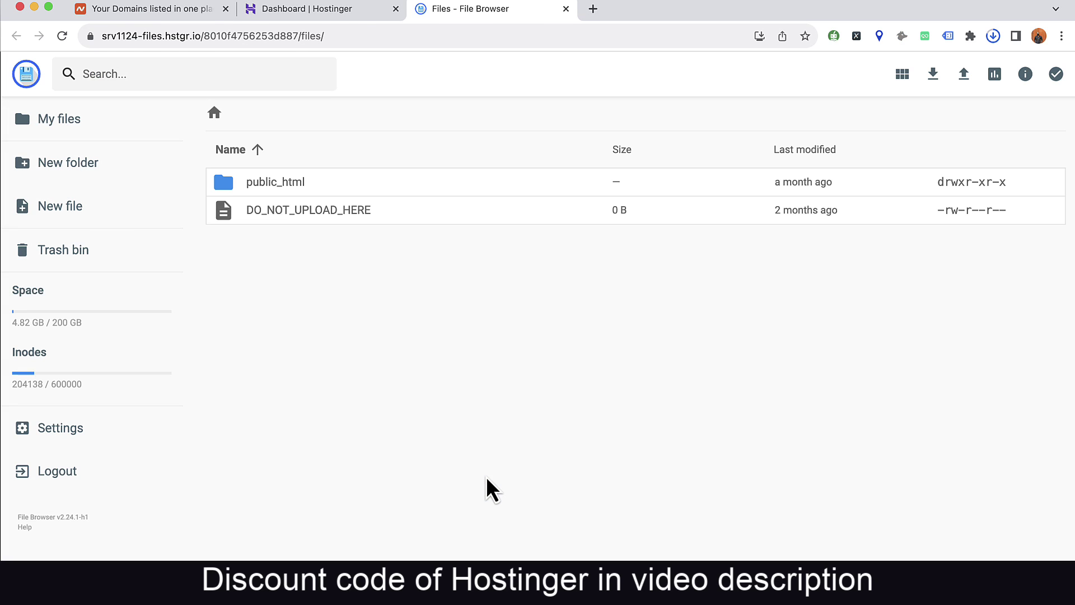
{"action": "double_click", "coordinate": [336, 190]}
{"action": "left_click", "coordinate": [318, 243]}
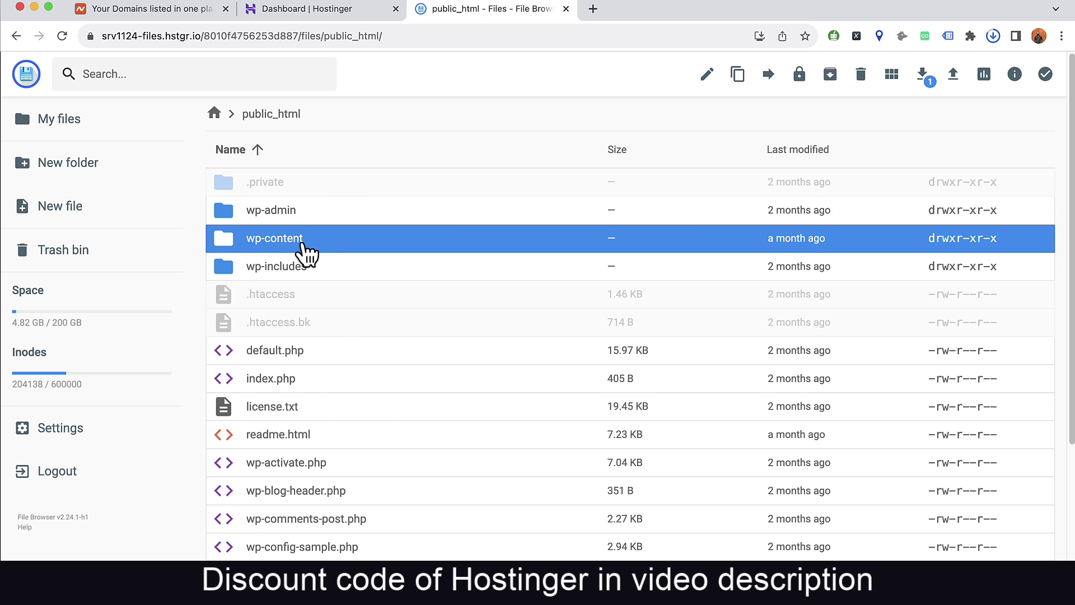
{"action": "right_click", "coordinate": [307, 253]}
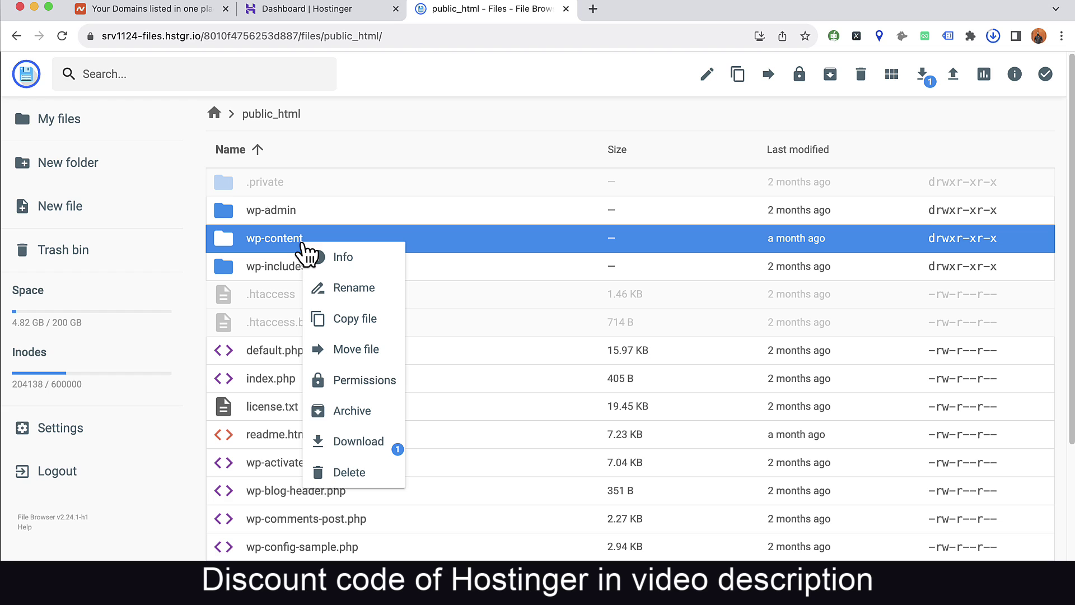
{"action": "left_click", "coordinate": [348, 450]}
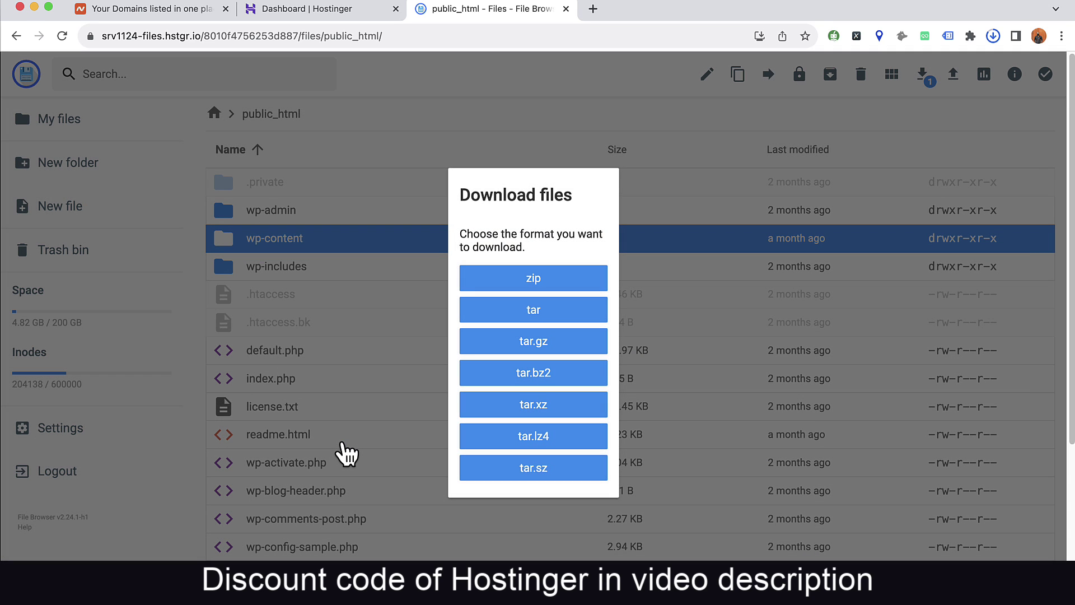
{"action": "left_click", "coordinate": [507, 280]}
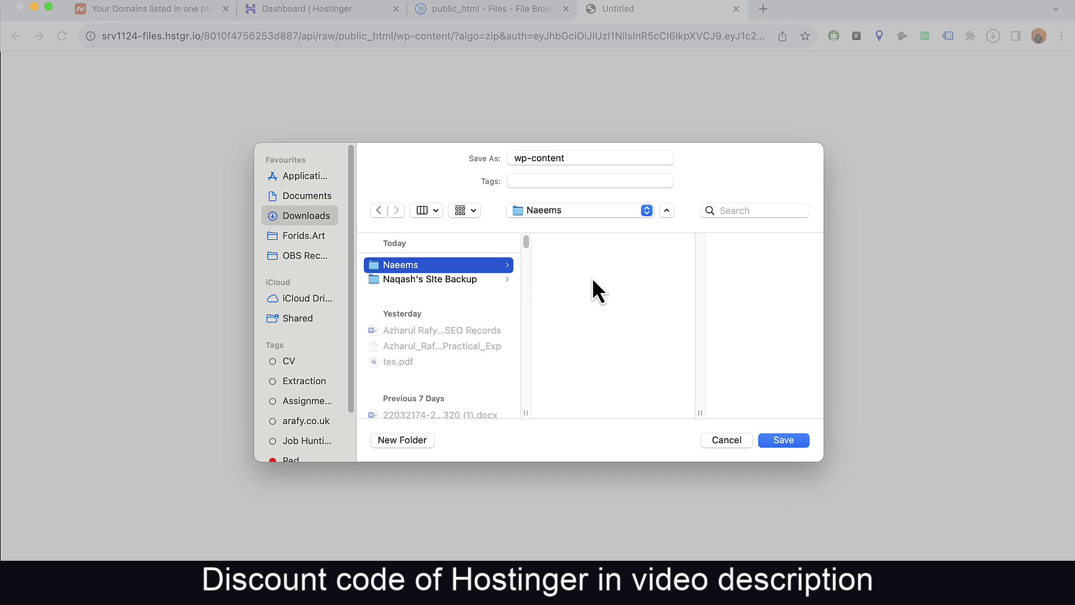
{"action": "left_click", "coordinate": [779, 440]}
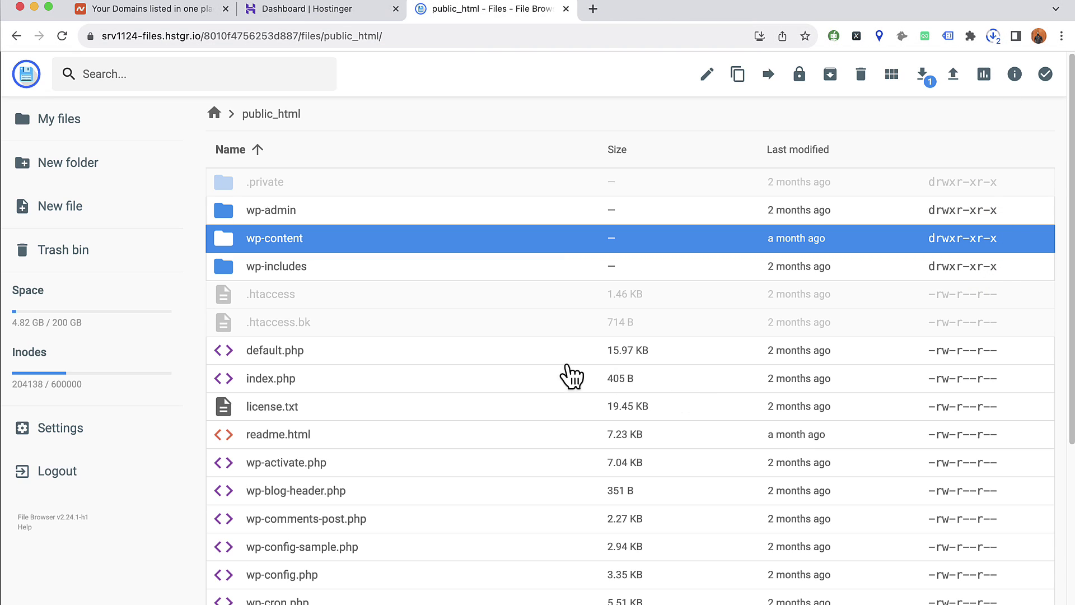
Download wp-config.php from public_html into the Naeems folder
{"action": "scroll", "coordinate": [335, 506], "scroll_direction": "down", "scroll_amount": 2}
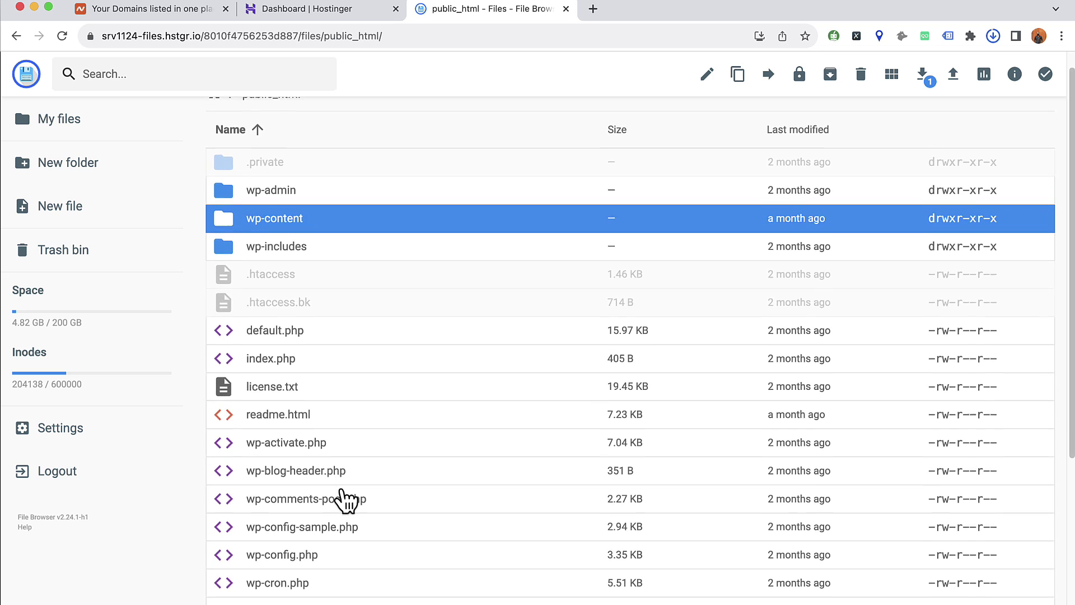
{"action": "left_click", "coordinate": [266, 517]}
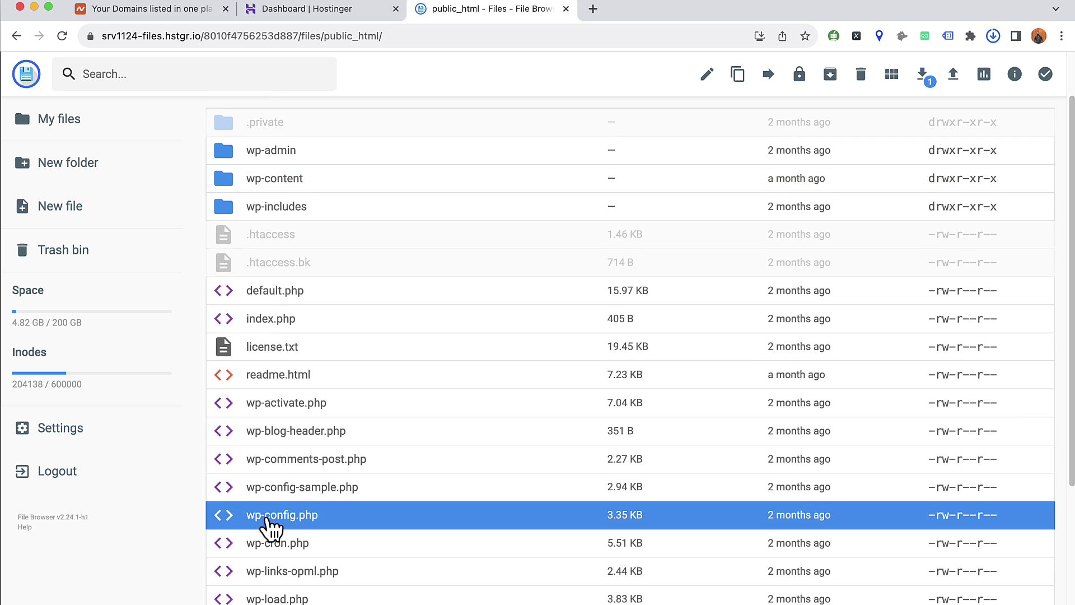
{"action": "right_click", "coordinate": [311, 517]}
{"action": "scroll", "coordinate": [350, 533], "scroll_direction": "down", "scroll_amount": 3}
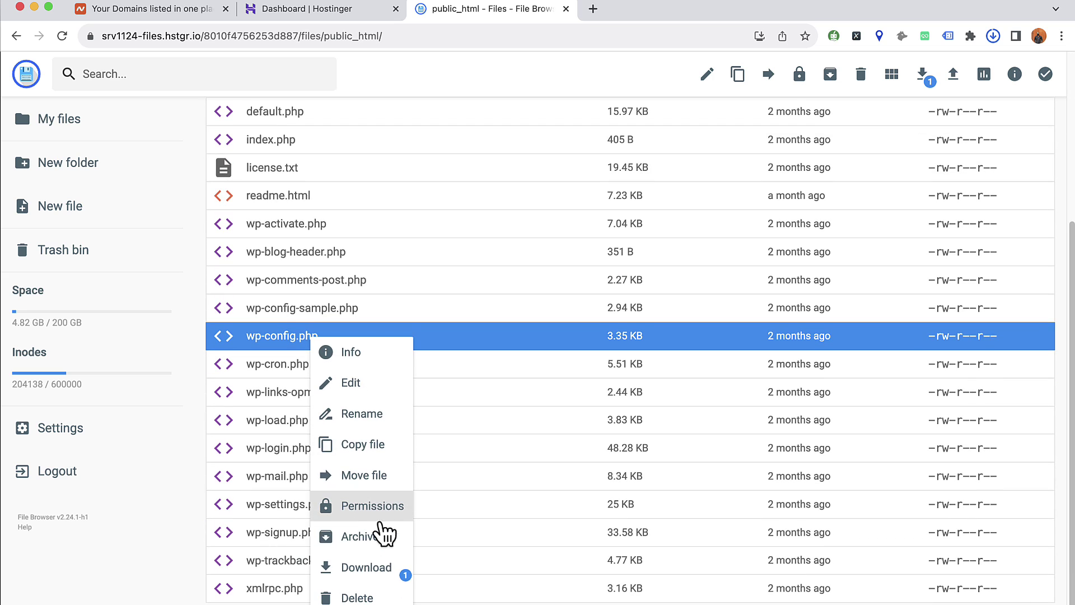
{"action": "left_click", "coordinate": [374, 565]}
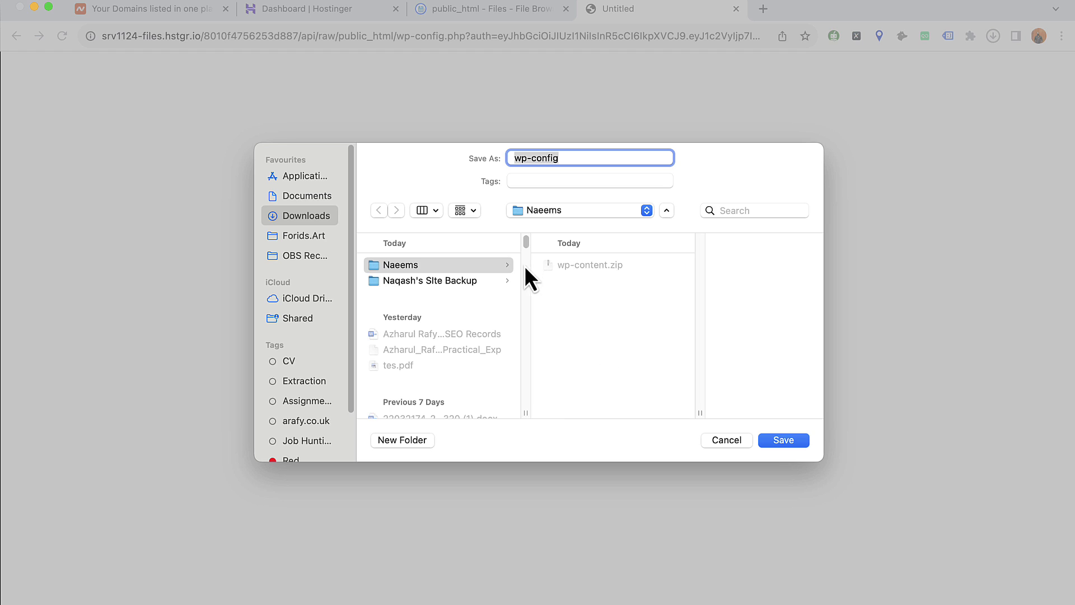
{"action": "left_click", "coordinate": [787, 443]}
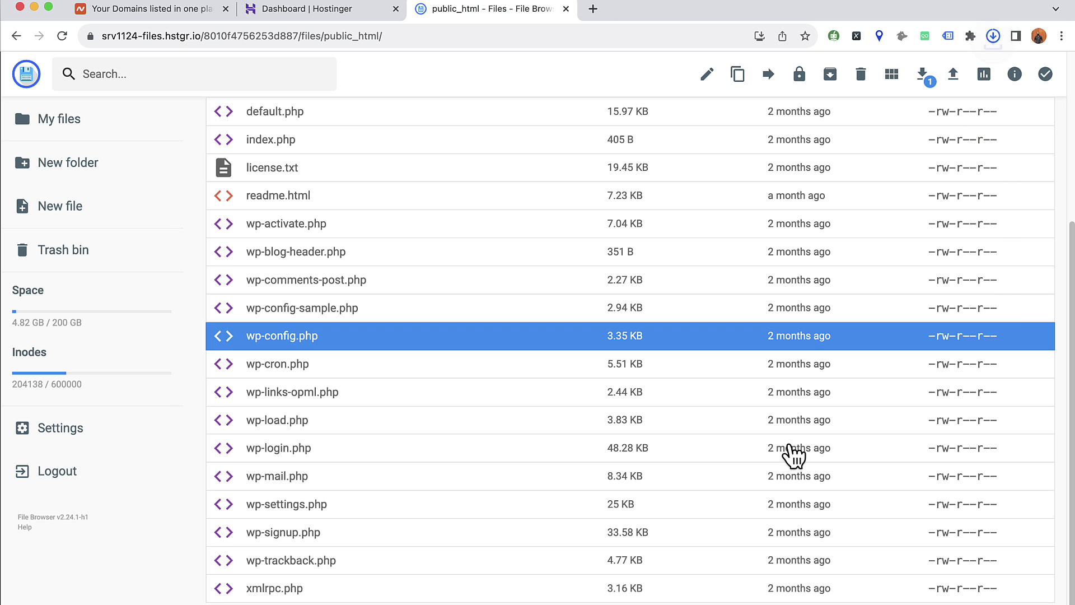
Close the File Browser and open the WordPress Overview for The Asian Boutique
{"action": "left_click", "coordinate": [570, 11]}
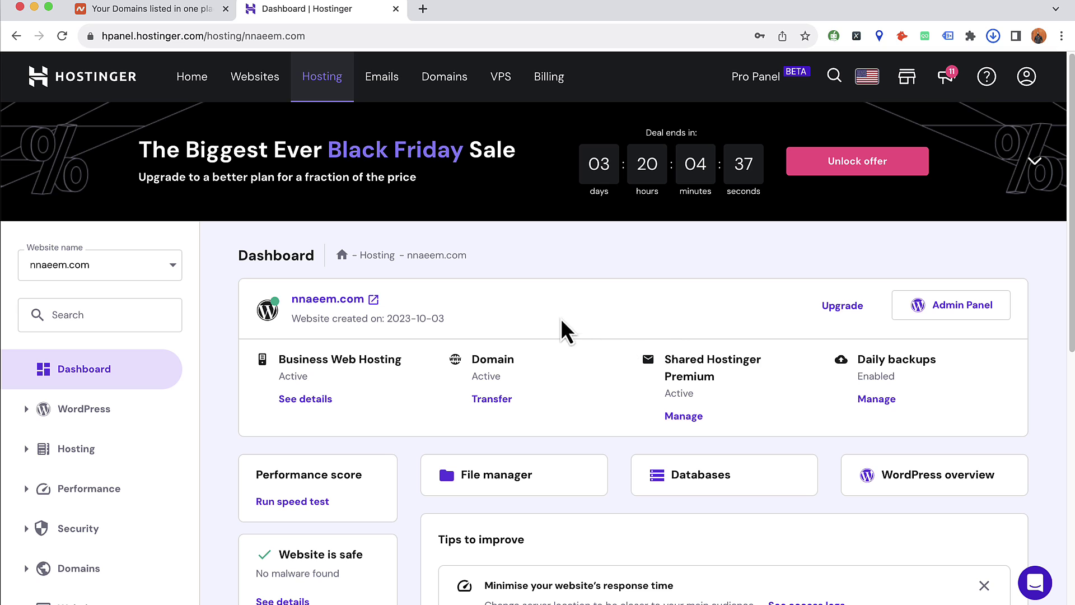
{"action": "scroll", "coordinate": [546, 442], "scroll_direction": "down", "scroll_amount": 1}
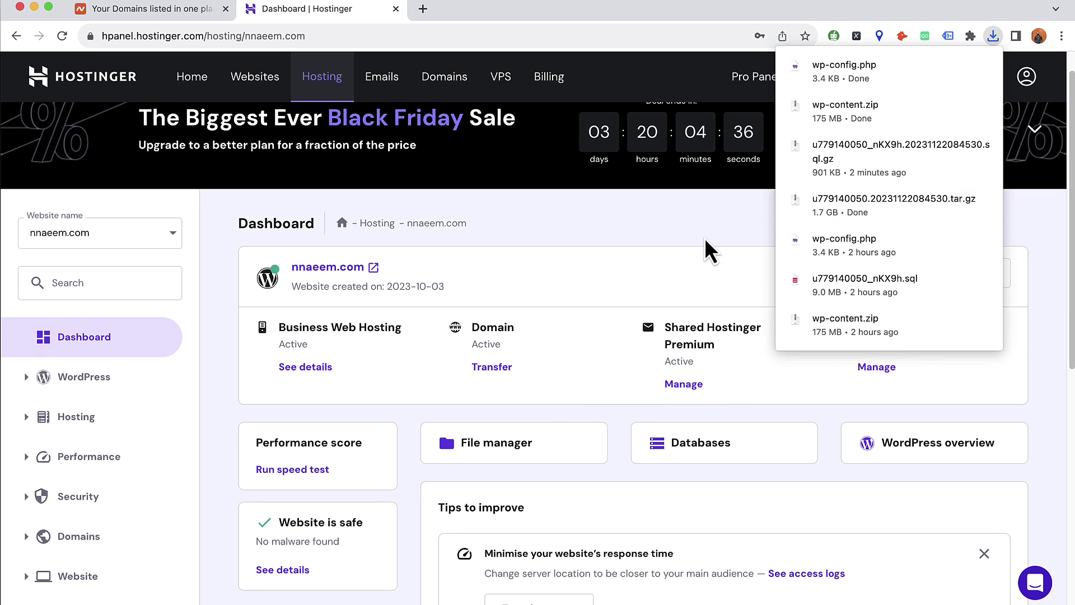
{"action": "scroll", "coordinate": [705, 344], "scroll_direction": "down", "scroll_amount": 4}
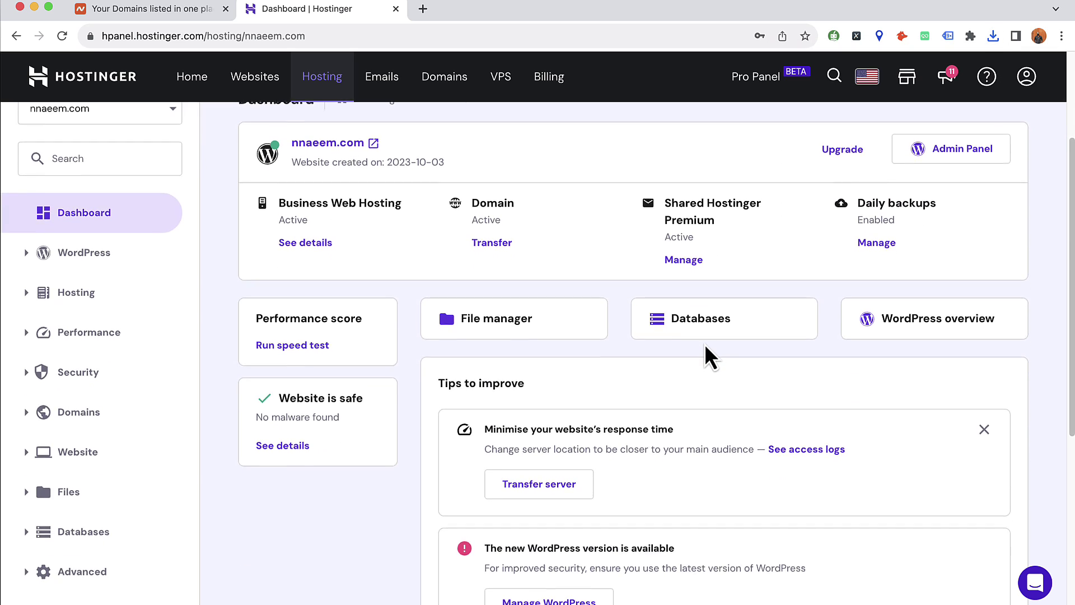
{"action": "scroll", "coordinate": [705, 344], "scroll_direction": "down", "scroll_amount": 5}
{"action": "scroll", "coordinate": [703, 344], "scroll_direction": "up", "scroll_amount": 10}
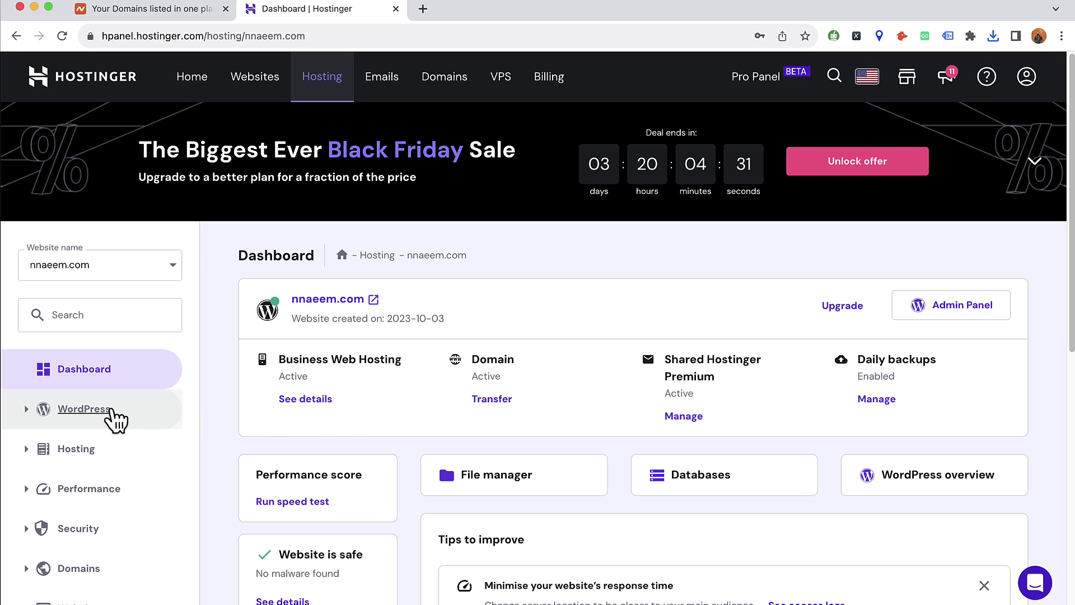
{"action": "left_click", "coordinate": [84, 410]}
{"action": "left_click", "coordinate": [87, 474]}
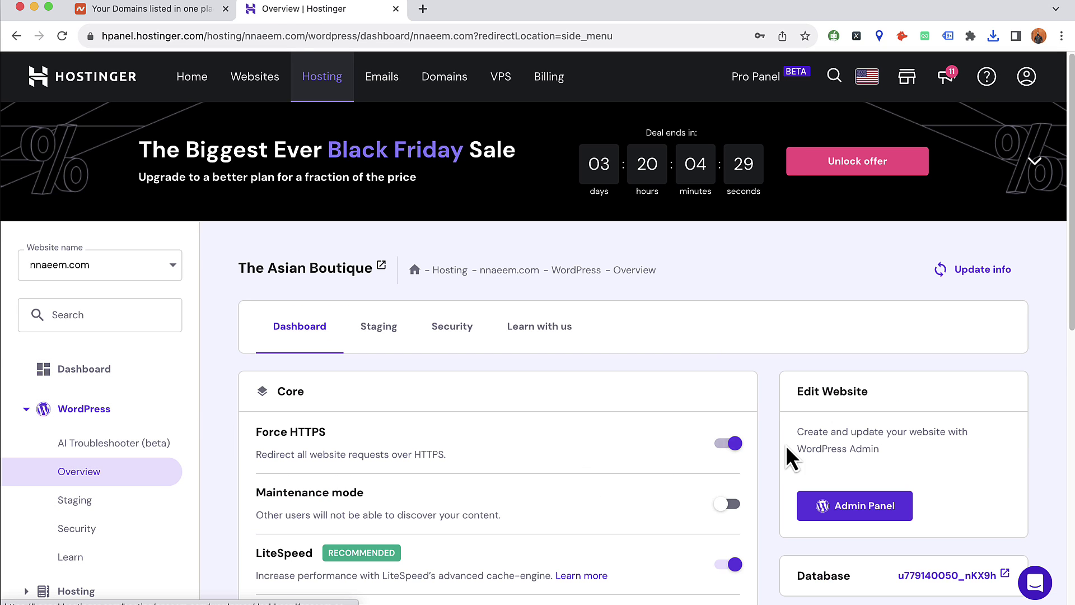
{"action": "scroll", "coordinate": [671, 418], "scroll_direction": "down", "scroll_amount": 1}
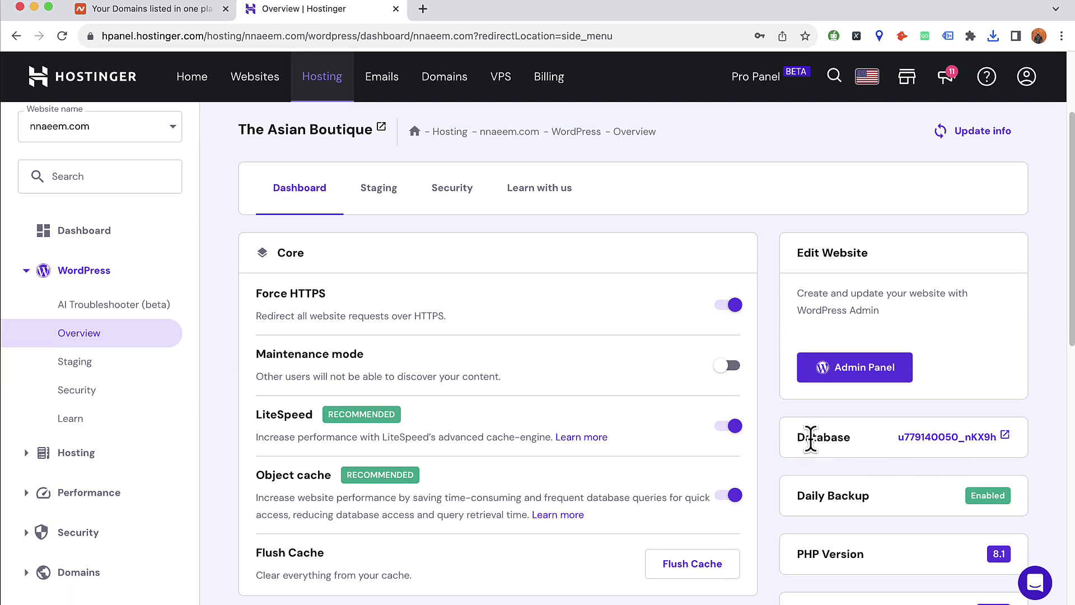
{"action": "left_click", "coordinate": [1005, 436]}
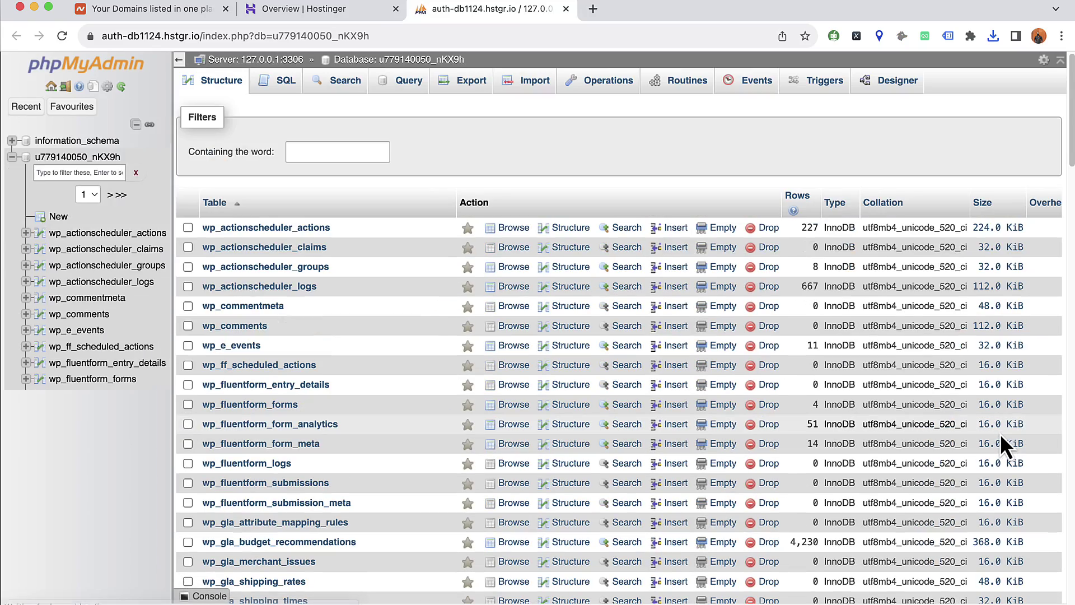
{"action": "scroll", "coordinate": [412, 385], "scroll_direction": "down", "scroll_amount": 15}
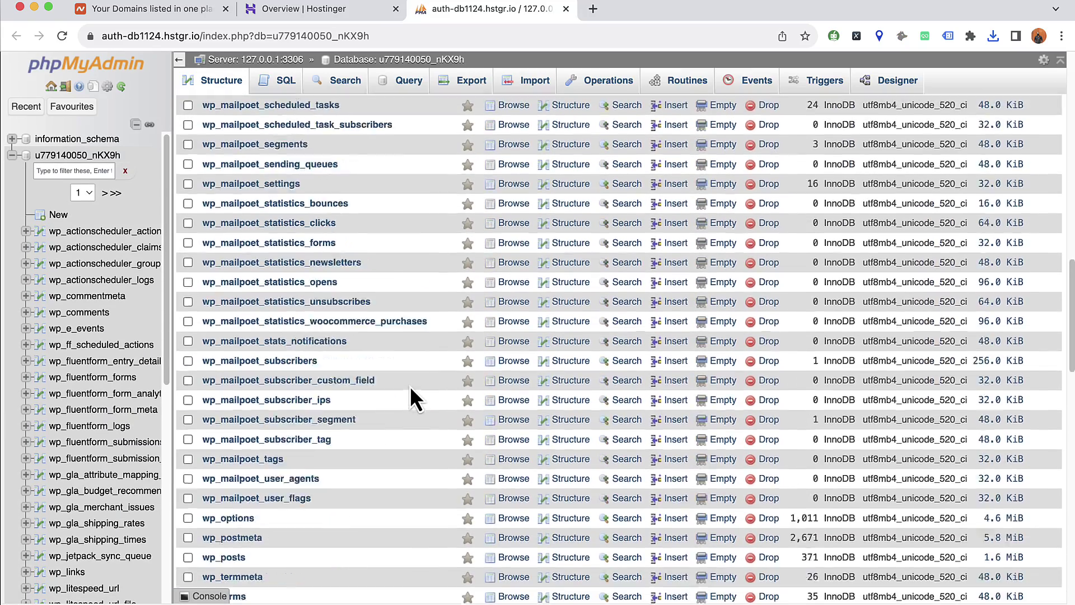
{"action": "scroll", "coordinate": [411, 387], "scroll_direction": "down", "scroll_amount": 20}
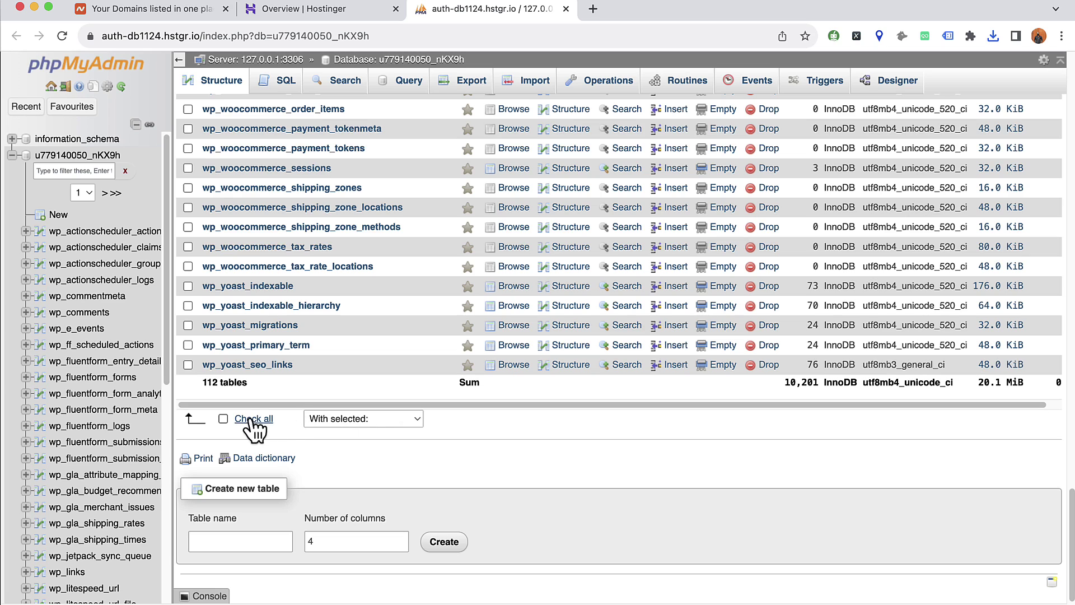
{"action": "left_click_drag", "start_coordinate": [200, 385], "coordinate": [247, 385]}
{"action": "left_click", "coordinate": [248, 419]}
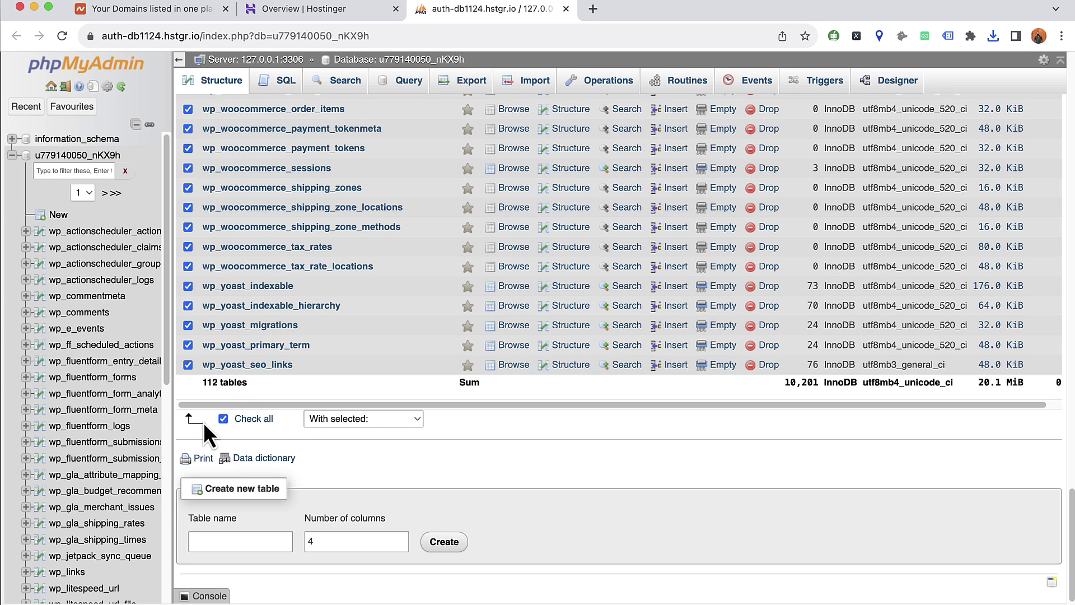
{"action": "scroll", "coordinate": [546, 443], "scroll_direction": "up", "scroll_amount": 5}
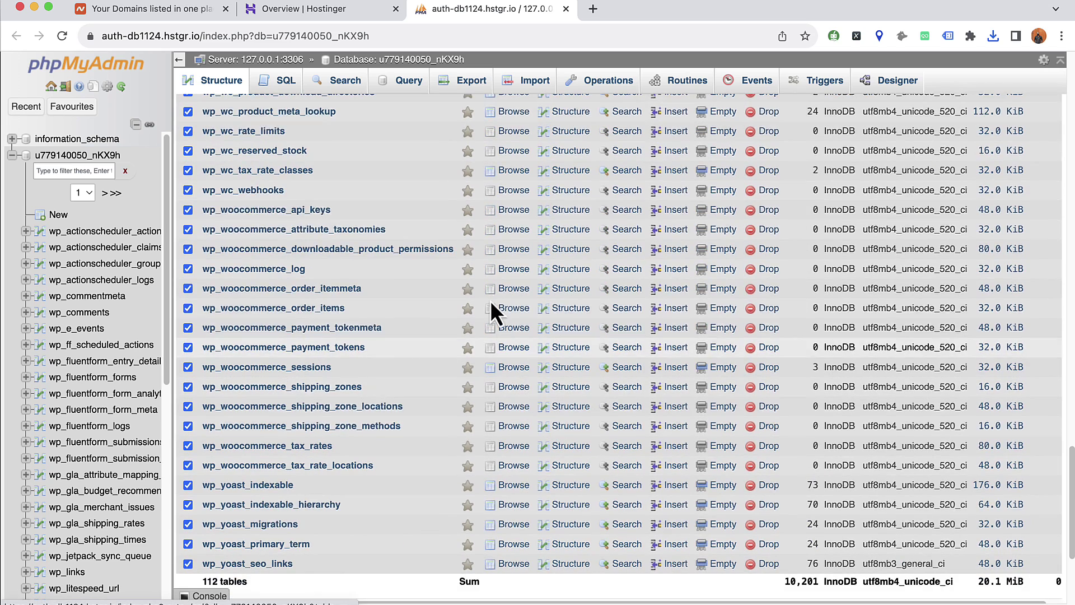
{"action": "left_click", "coordinate": [474, 86]}
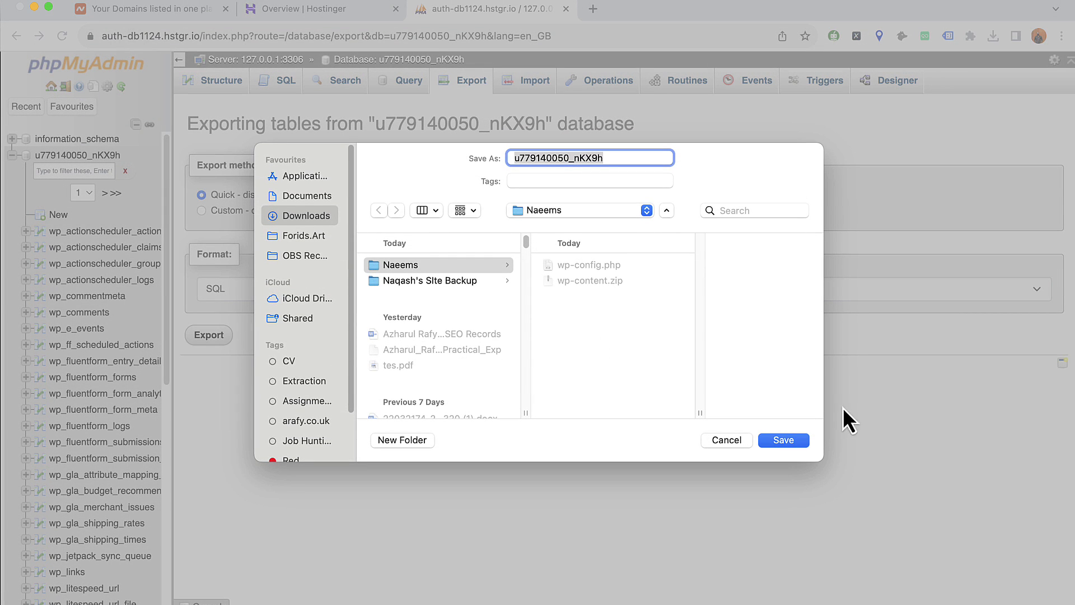
{"action": "left_click", "coordinate": [798, 440]}
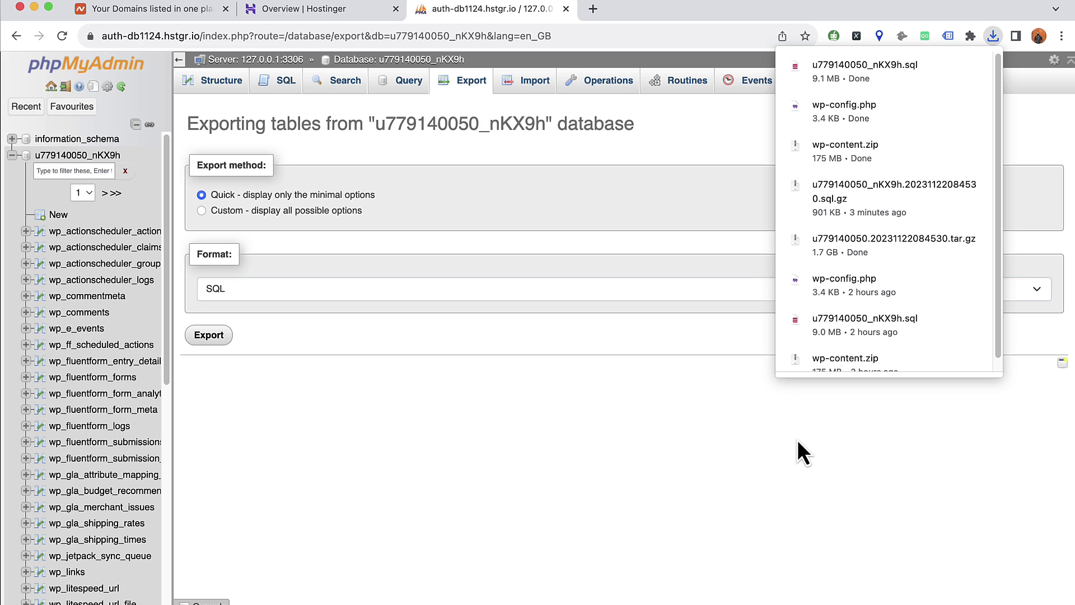
{"action": "left_click", "coordinate": [745, 447]}
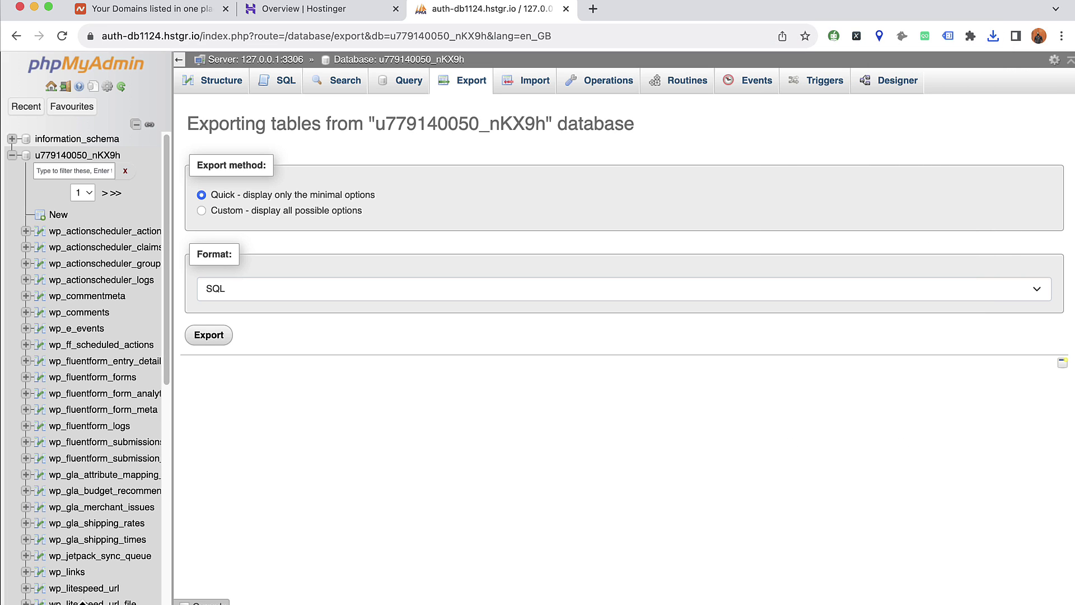
Preview the SQL dump, wp-config.php and wp-content.zip in the Downloads > Naeems folder
{"action": "left_click", "coordinate": [25, 599]}
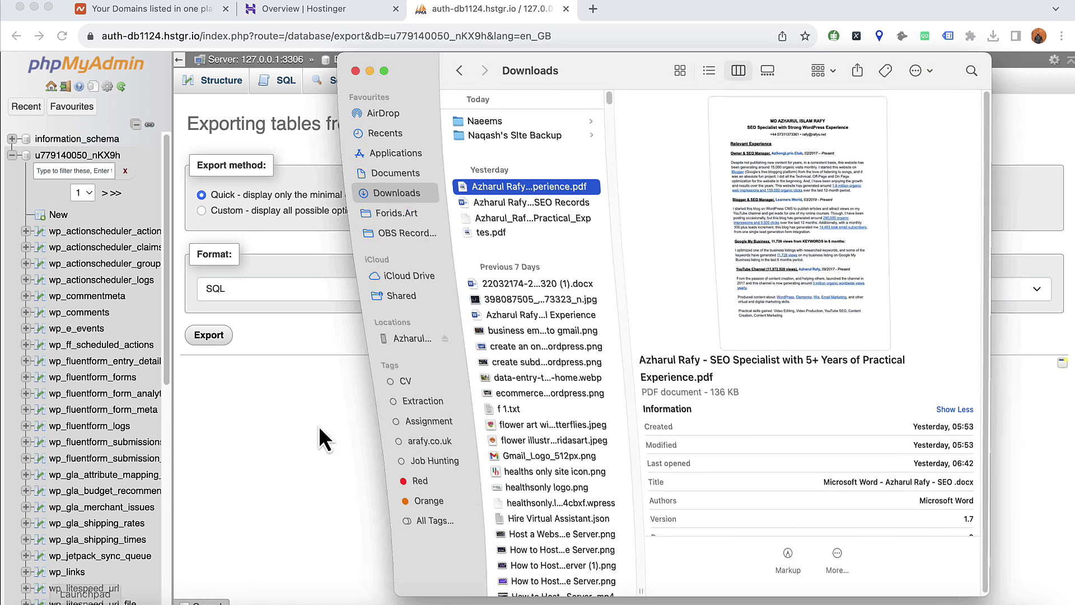
{"action": "left_click", "coordinate": [492, 122]}
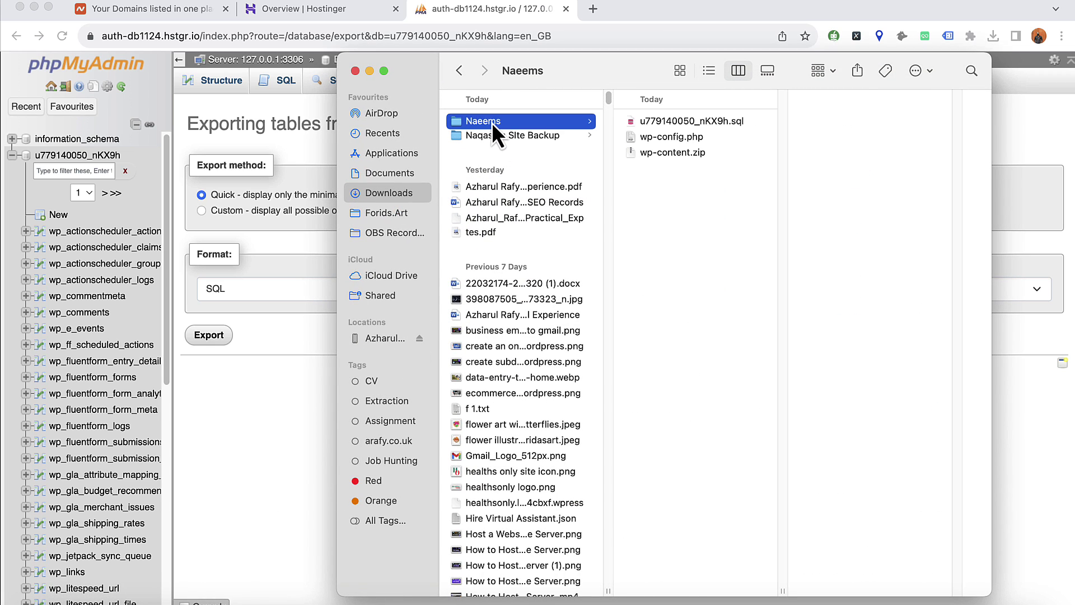
{"action": "left_click", "coordinate": [663, 120]}
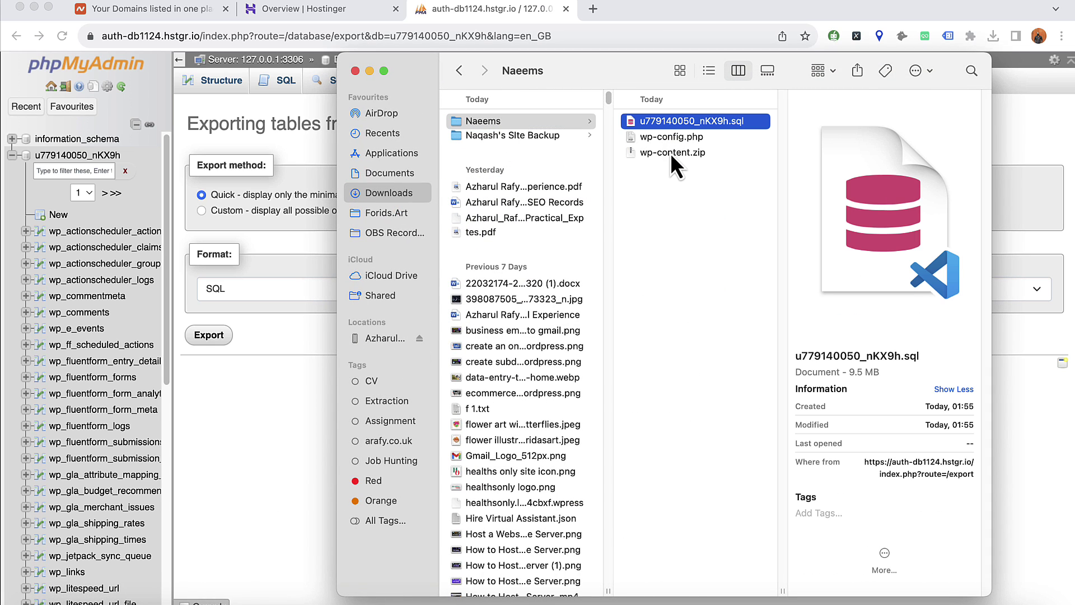
{"action": "left_click", "coordinate": [670, 153]}
{"action": "left_click", "coordinate": [662, 137]}
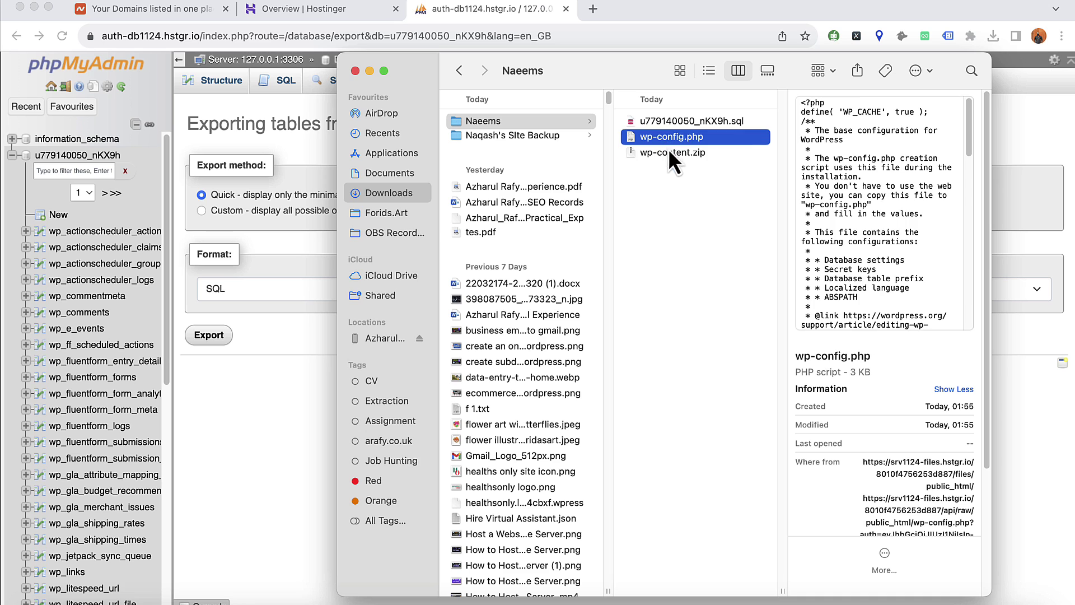
{"action": "left_click", "coordinate": [659, 155]}
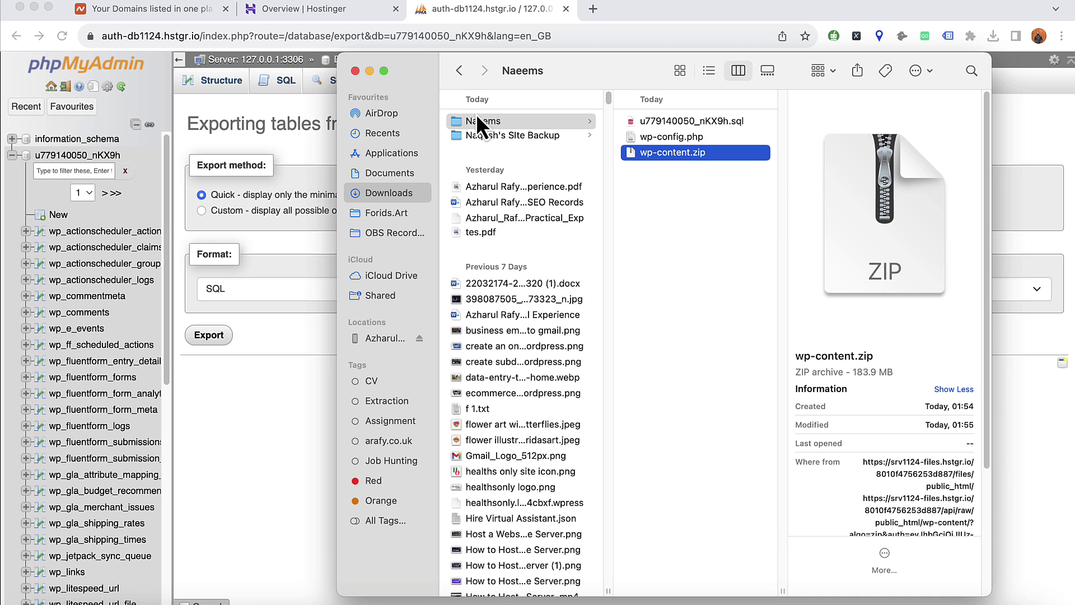
Minimize Finder and bring up Hostinger's list of hosted websites
{"action": "left_click", "coordinate": [370, 71]}
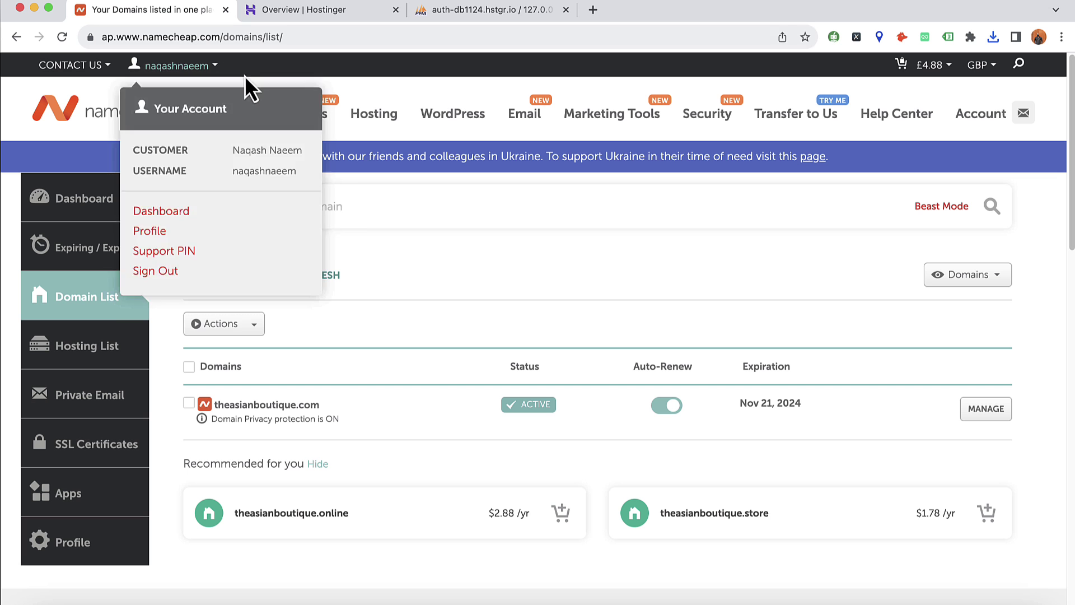
{"action": "left_click", "coordinate": [332, 10]}
{"action": "left_click", "coordinate": [255, 79]}
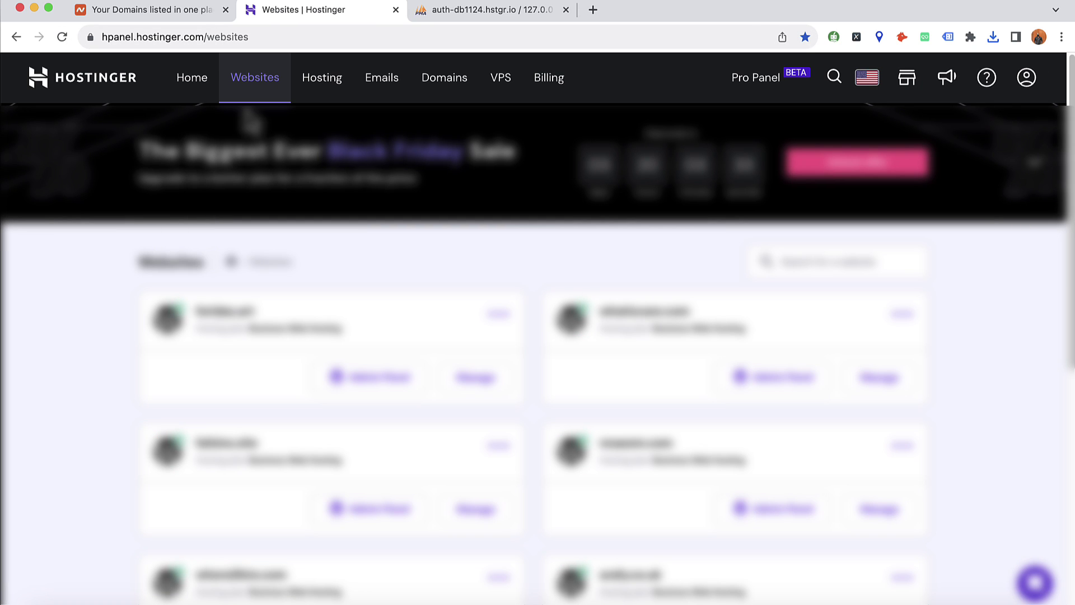
Create a new website from scratch, skipping the survey and platform, using an existing domain
{"action": "scroll", "coordinate": [84, 374], "scroll_direction": "down", "scroll_amount": 1}
{"action": "scroll", "coordinate": [84, 374], "scroll_direction": "down", "scroll_amount": 8}
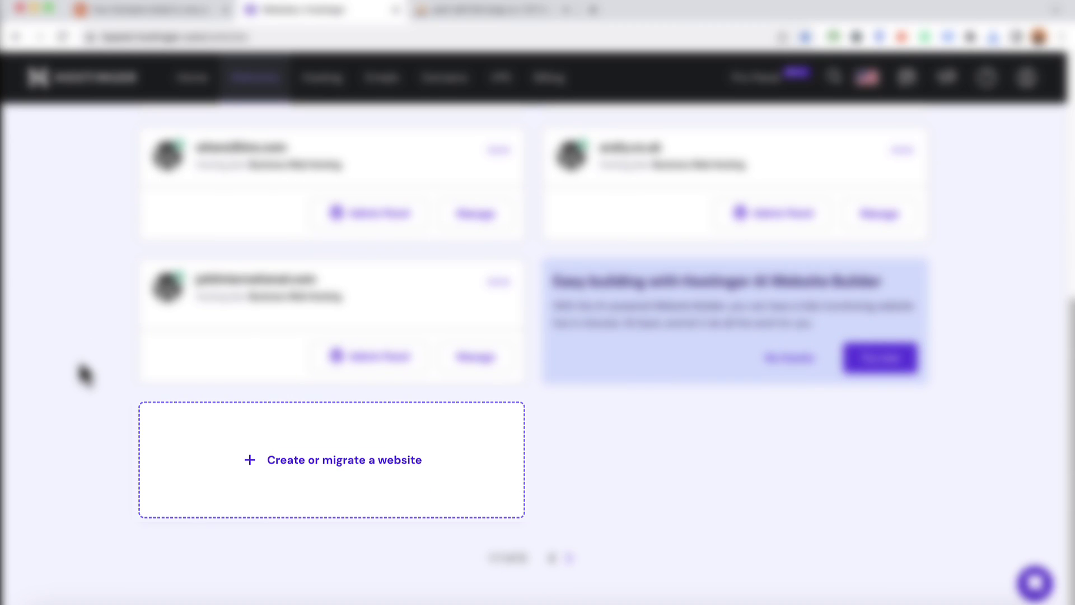
{"action": "left_click", "coordinate": [315, 468]}
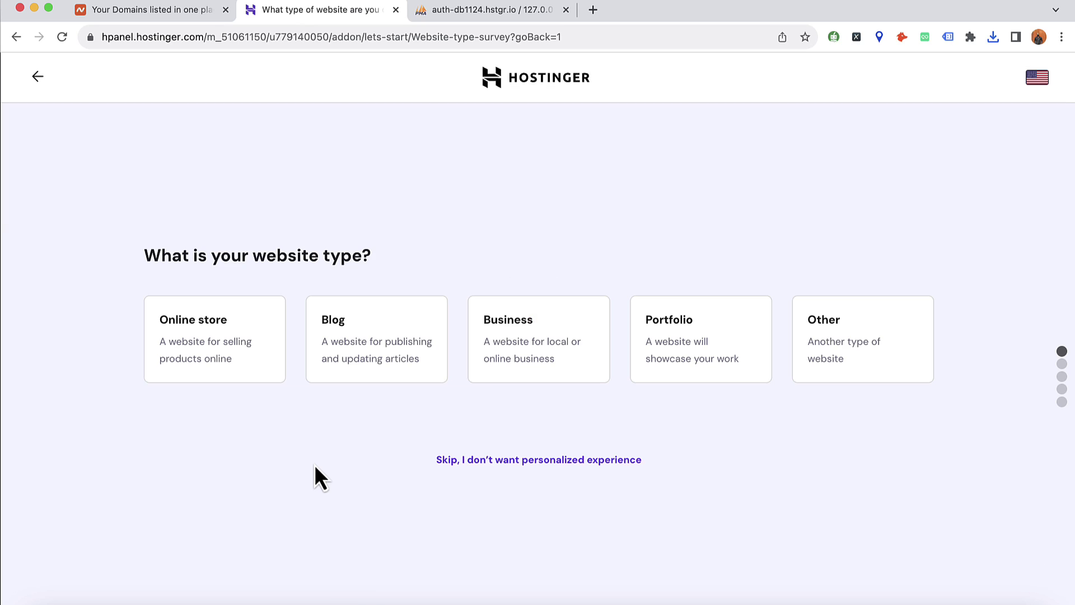
{"action": "left_click", "coordinate": [477, 462]}
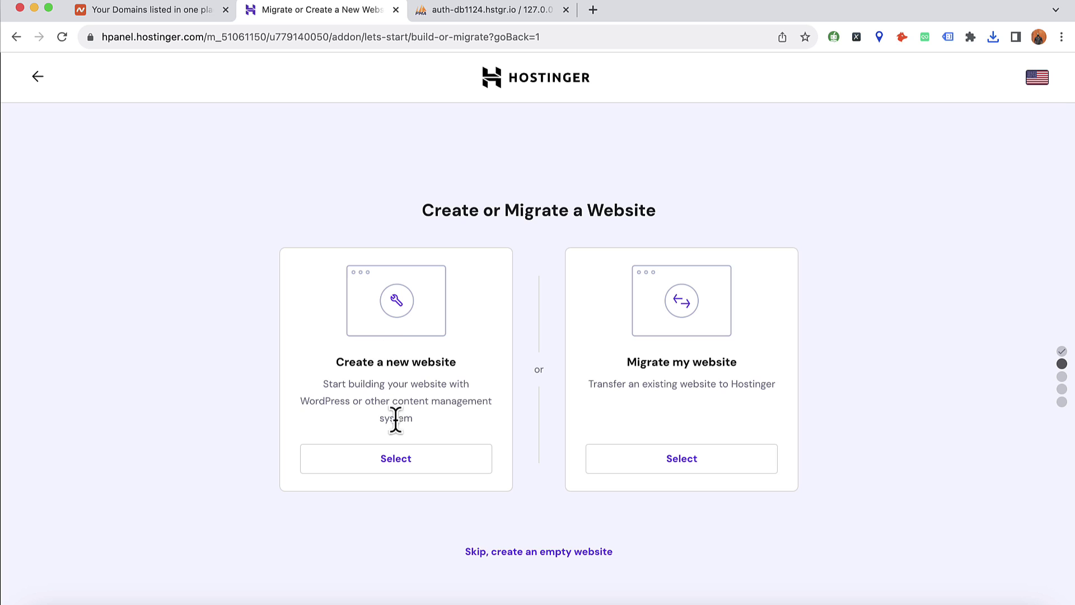
{"action": "left_click", "coordinate": [394, 458]}
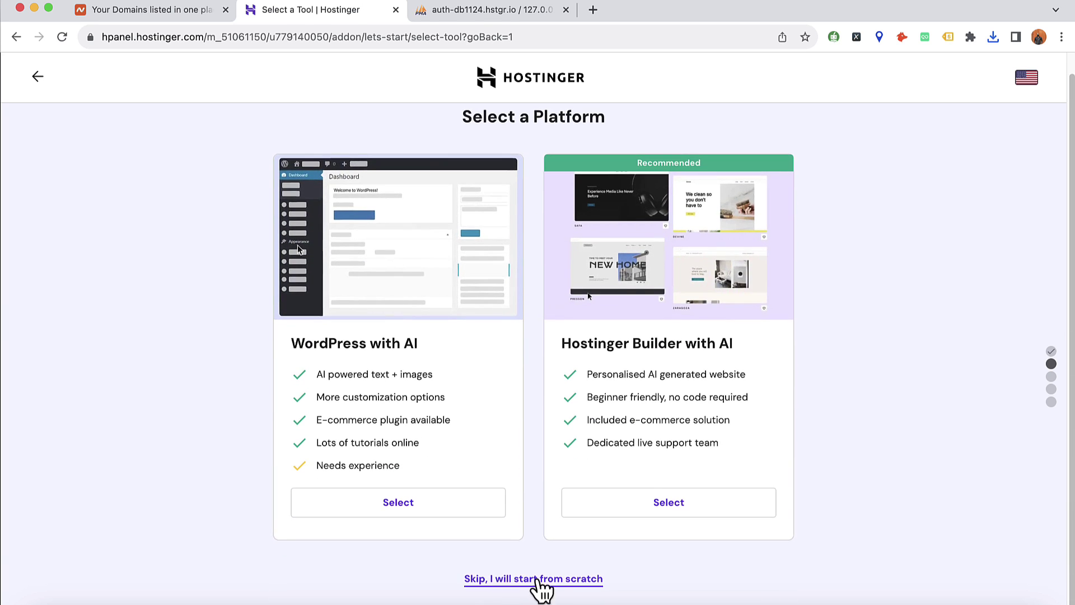
{"action": "left_click", "coordinate": [541, 597]}
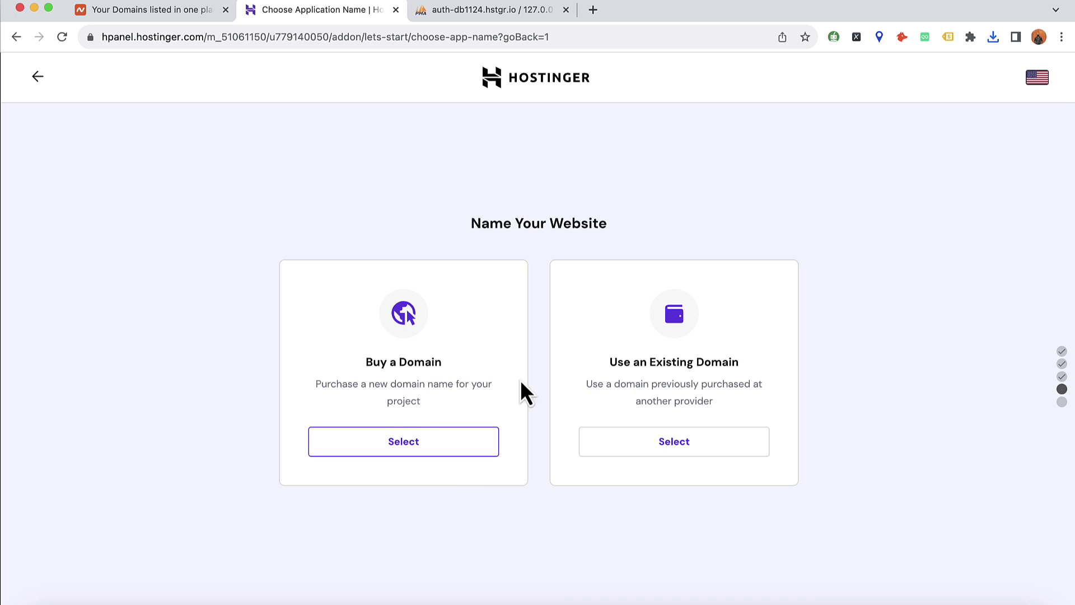
{"action": "left_click", "coordinate": [682, 451]}
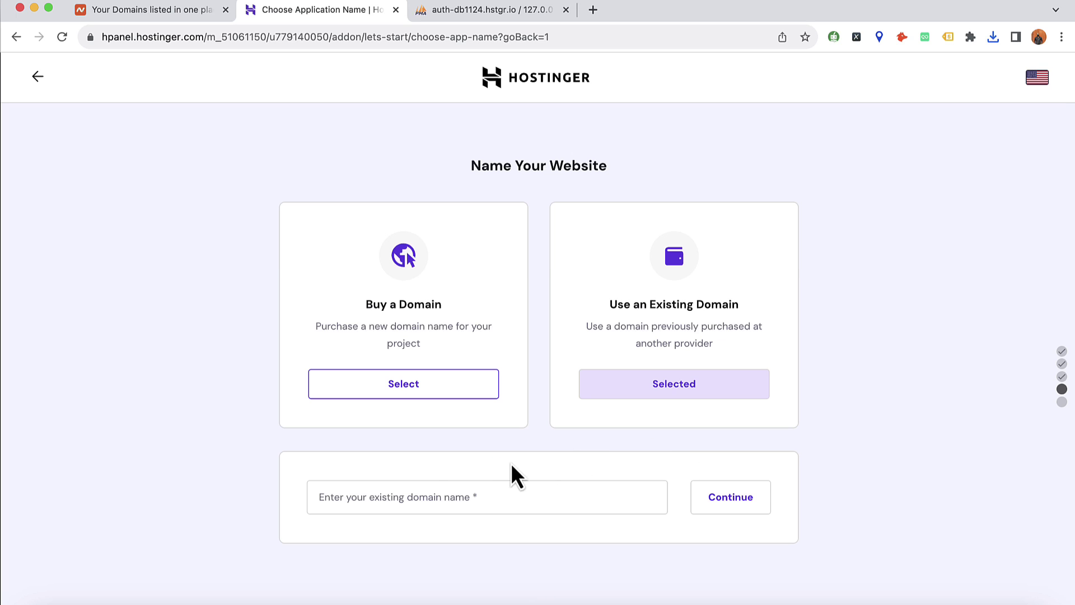
Copy theasianboutique.com from its Namecheap domain details page
{"action": "left_click", "coordinate": [169, 14]}
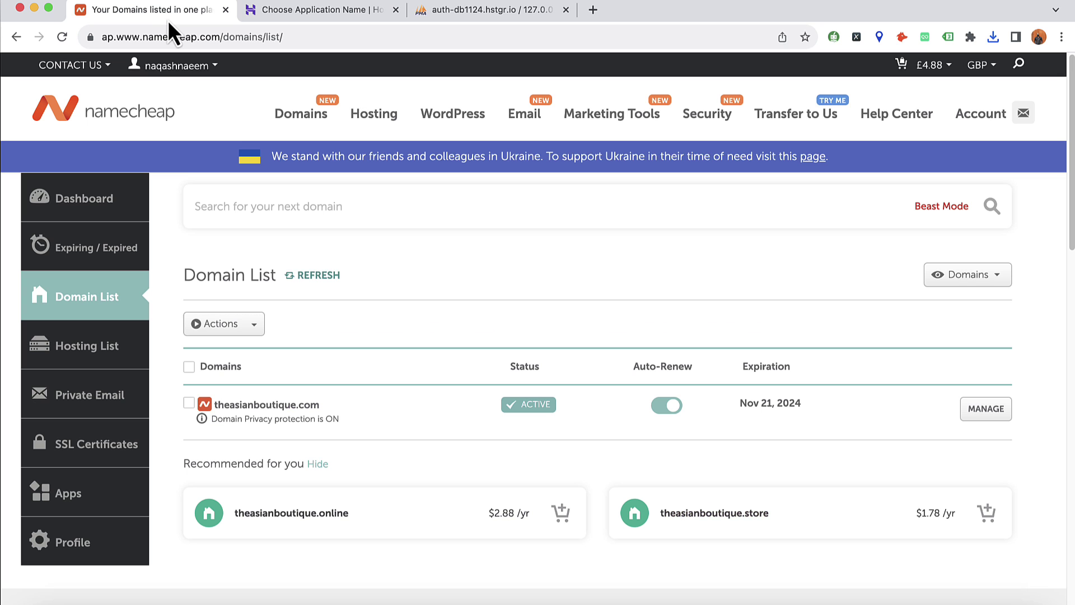
{"action": "left_click", "coordinate": [986, 415]}
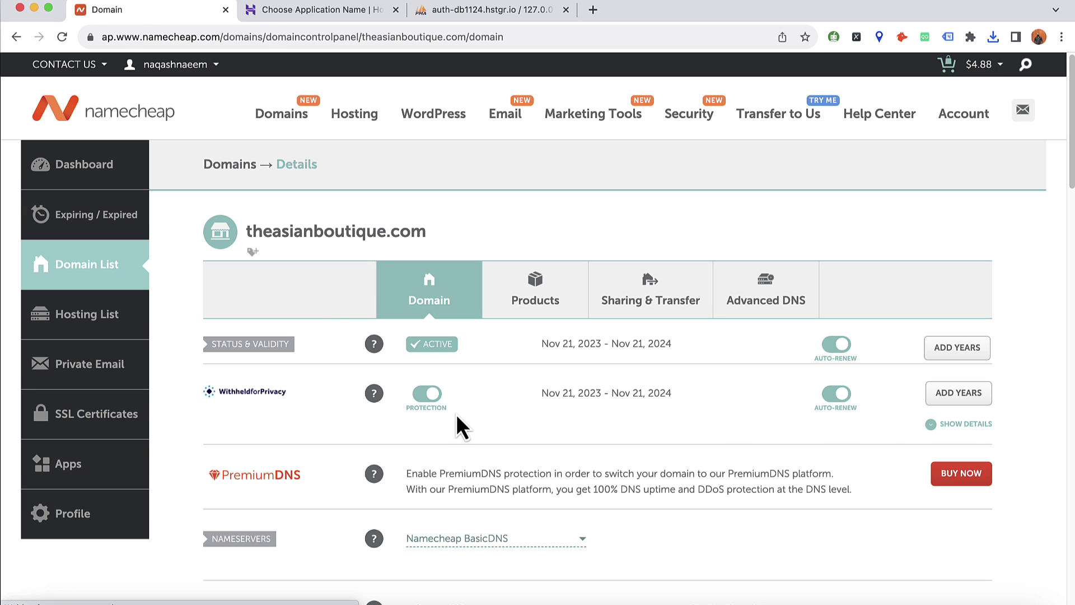
{"action": "left_click_drag", "start_coordinate": [248, 231], "coordinate": [401, 232]}
{"action": "right_click", "coordinate": [401, 232]}
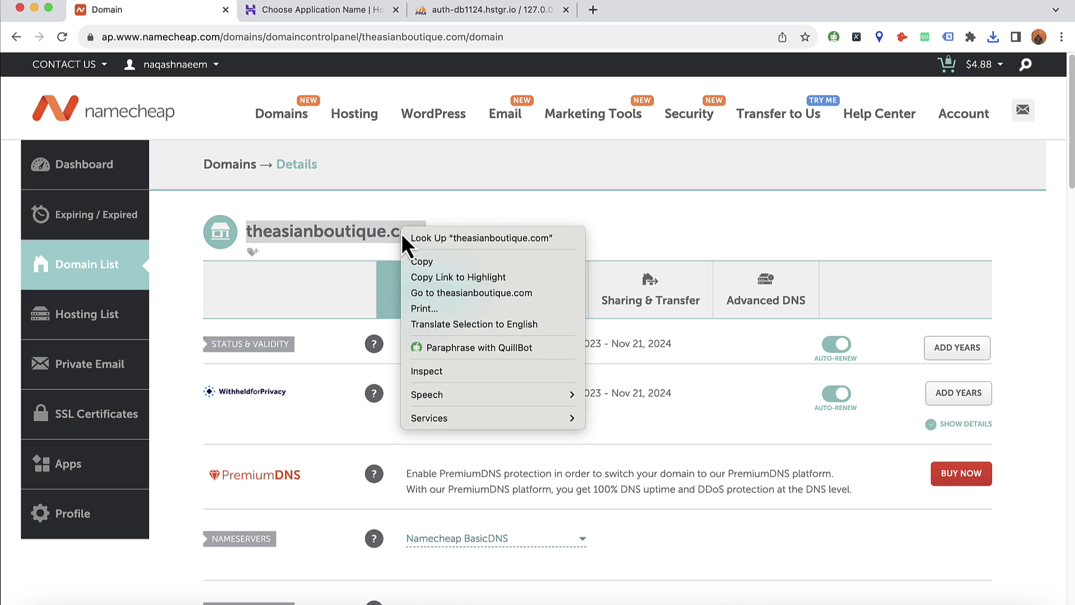
{"action": "left_click", "coordinate": [420, 262]}
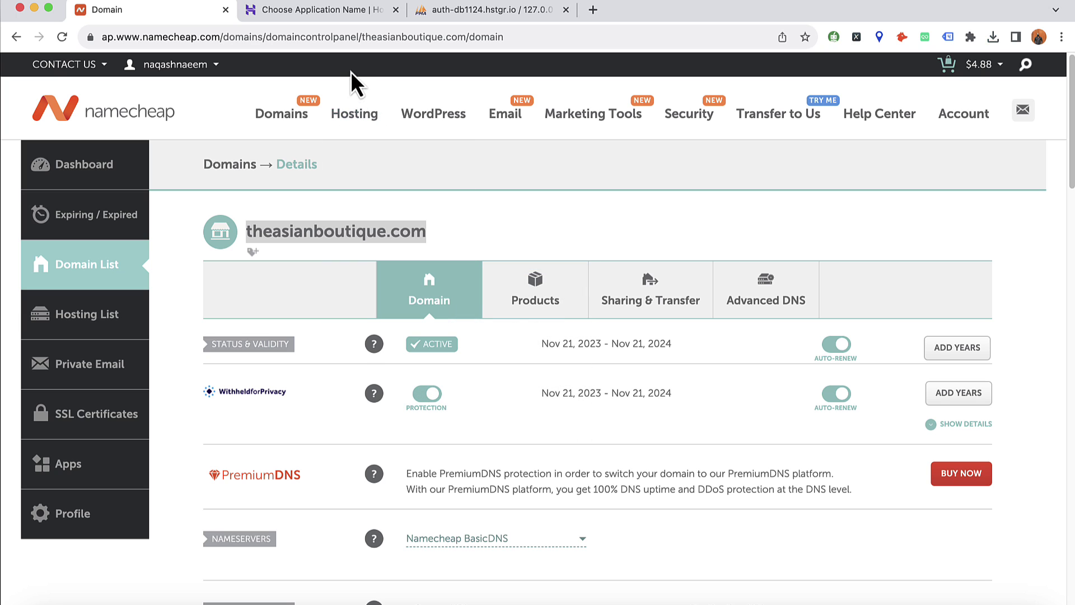
Paste theasianboutique.com into Hostinger's existing domain field, continue, and review required nameservers ns1/ns2.dns-parking.com
{"action": "left_click", "coordinate": [343, 21]}
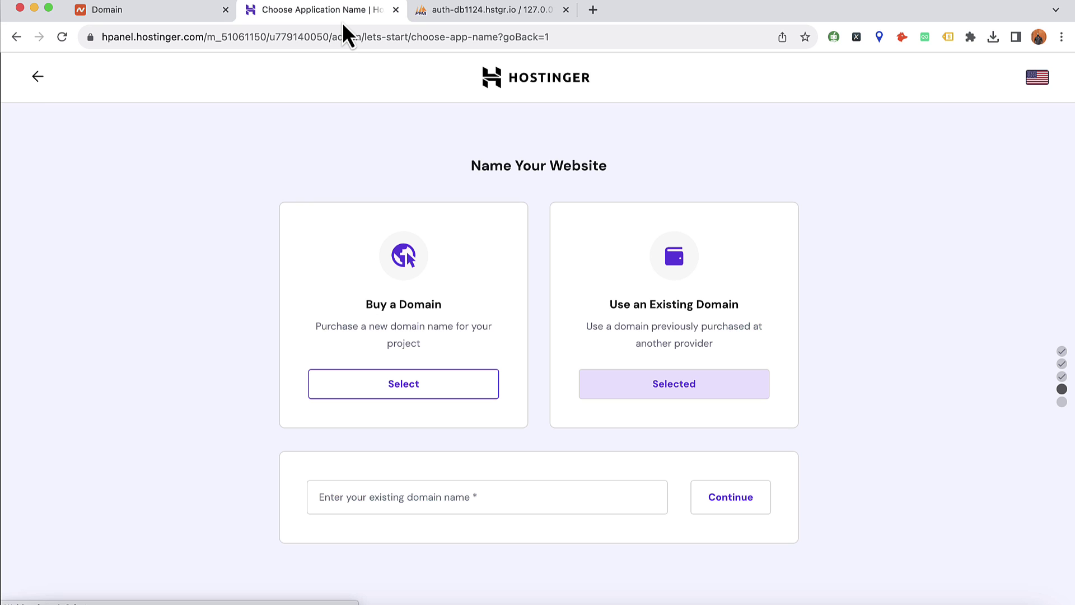
{"action": "left_click", "coordinate": [480, 488]}
{"action": "right_click", "coordinate": [480, 488]}
{"action": "left_click", "coordinate": [510, 485]}
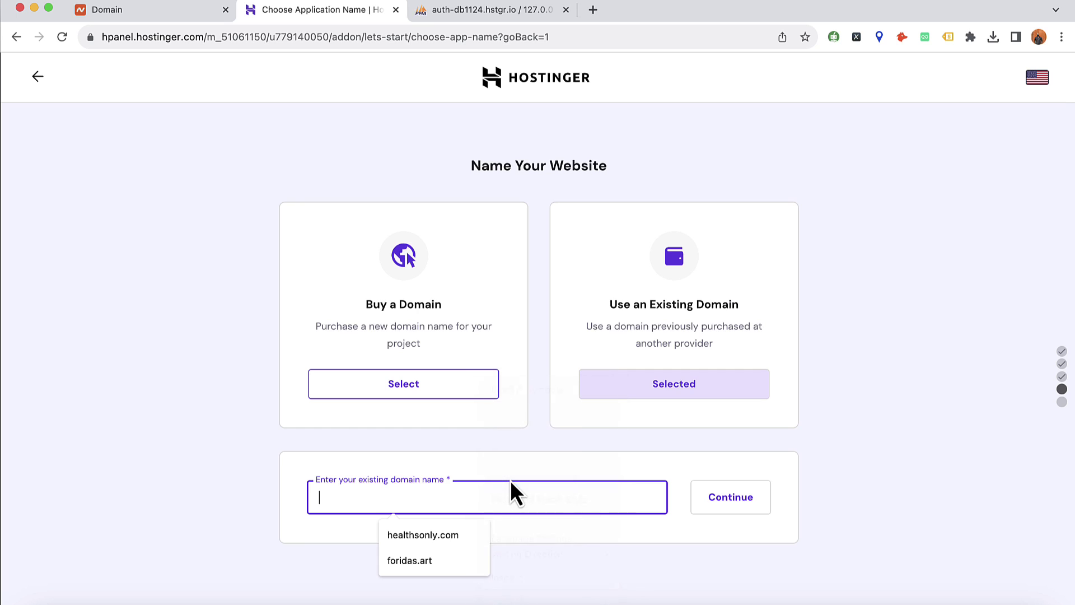
{"action": "left_click", "coordinate": [706, 505]}
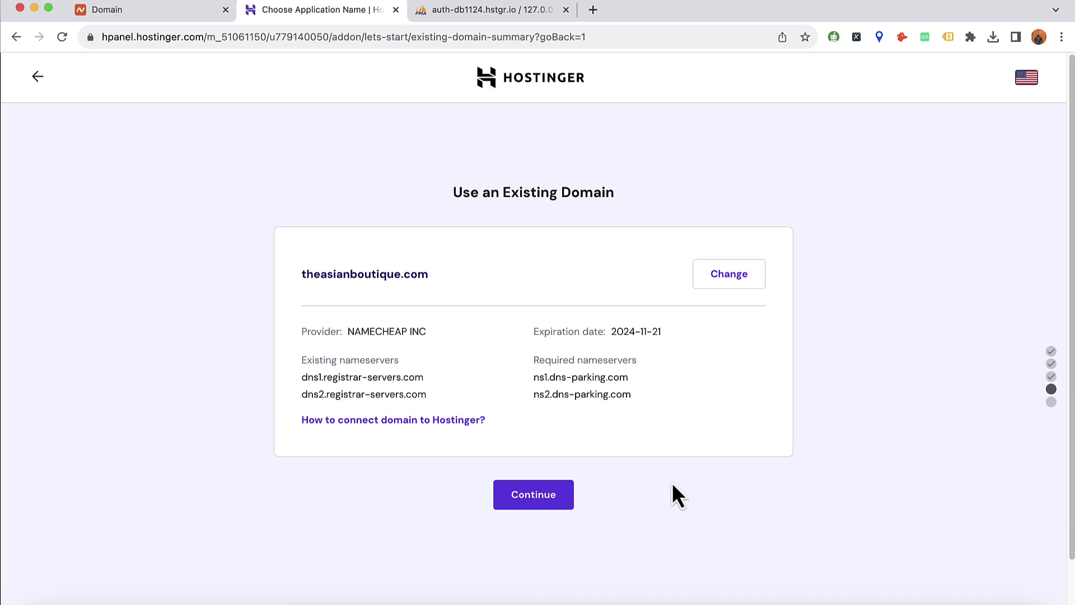
{"action": "left_click_drag", "start_coordinate": [303, 377], "coordinate": [421, 390]}
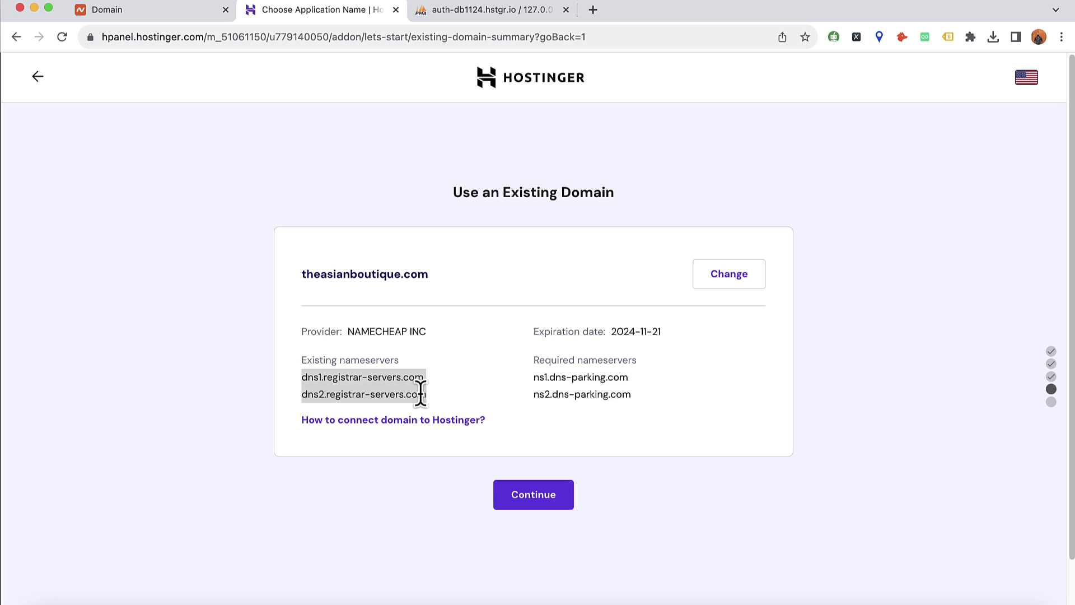
{"action": "left_click", "coordinate": [420, 390]}
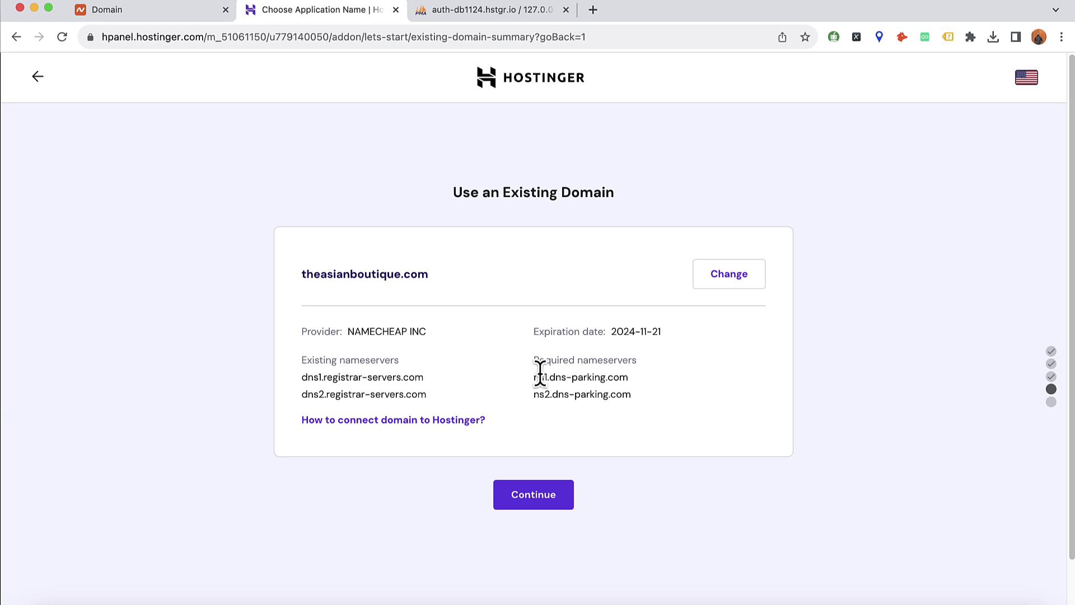
{"action": "left_click_drag", "start_coordinate": [535, 373], "coordinate": [619, 396]}
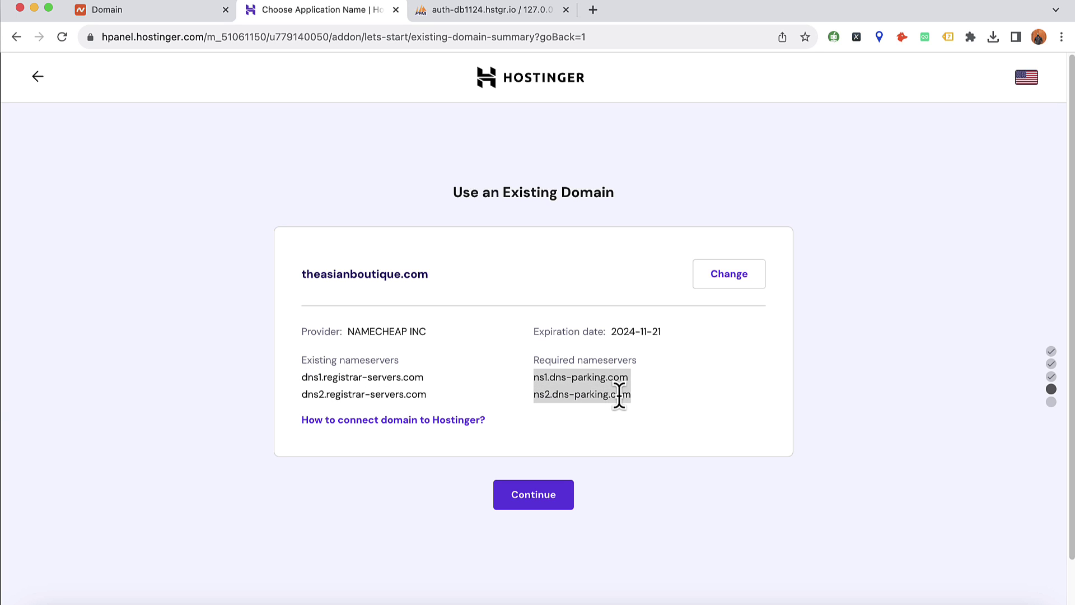
{"action": "left_click", "coordinate": [619, 395]}
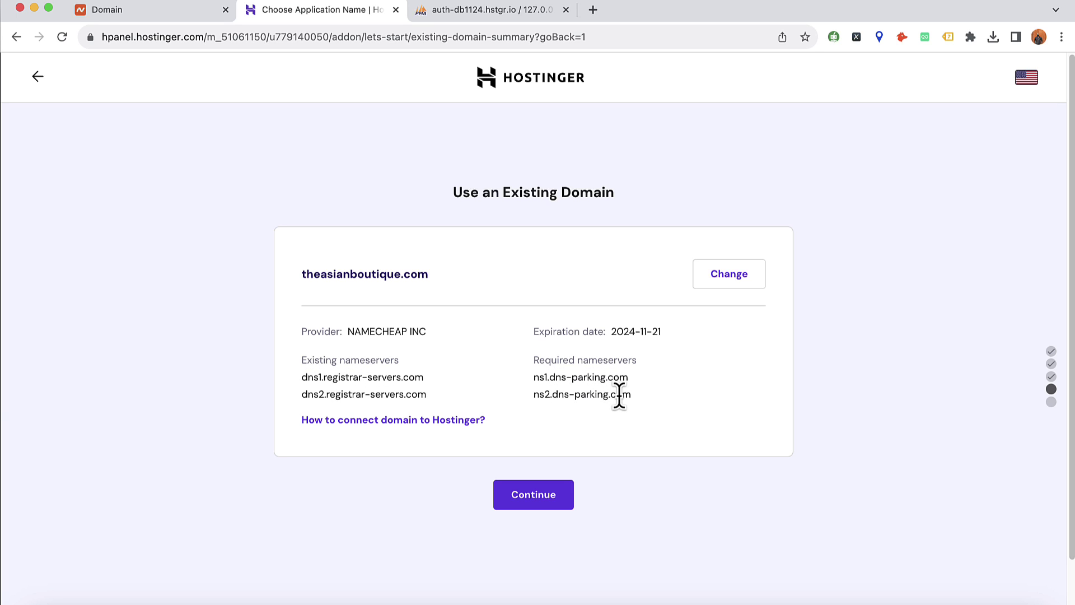
Switch theasianboutique.com's nameservers in Namecheap to Custom DNS
{"action": "left_click", "coordinate": [193, 10]}
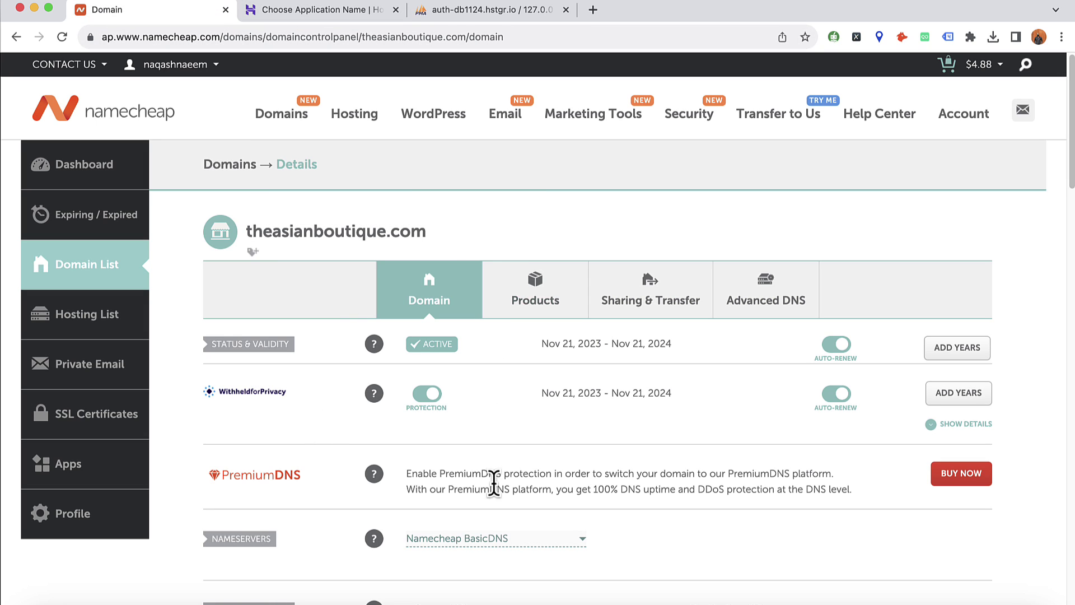
{"action": "scroll", "coordinate": [494, 484], "scroll_direction": "down", "scroll_amount": 2}
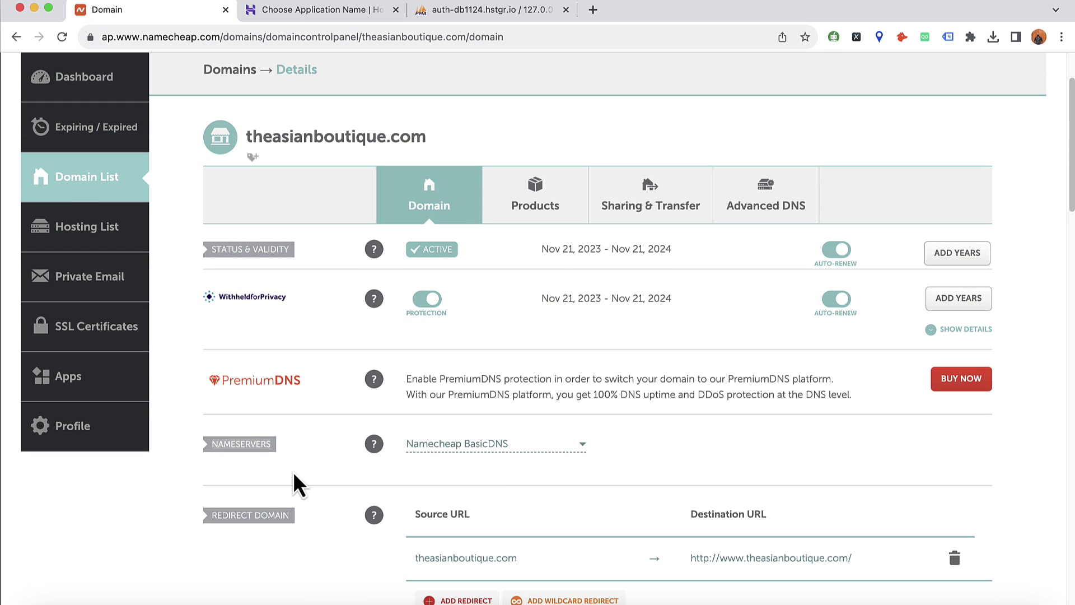
{"action": "left_click", "coordinate": [471, 451]}
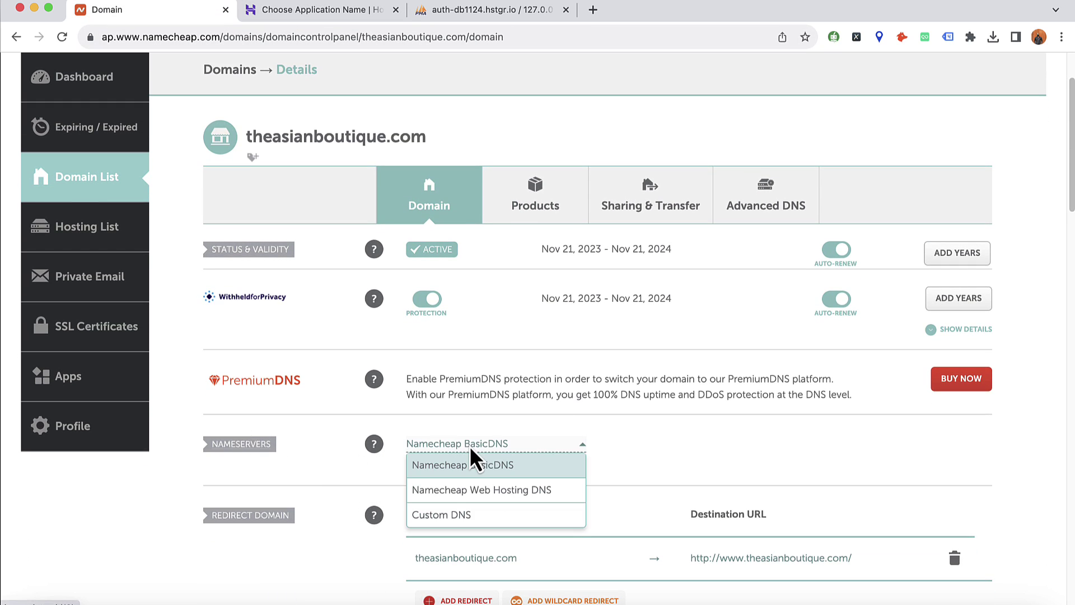
{"action": "left_click", "coordinate": [461, 516]}
{"action": "left_click", "coordinate": [461, 494]}
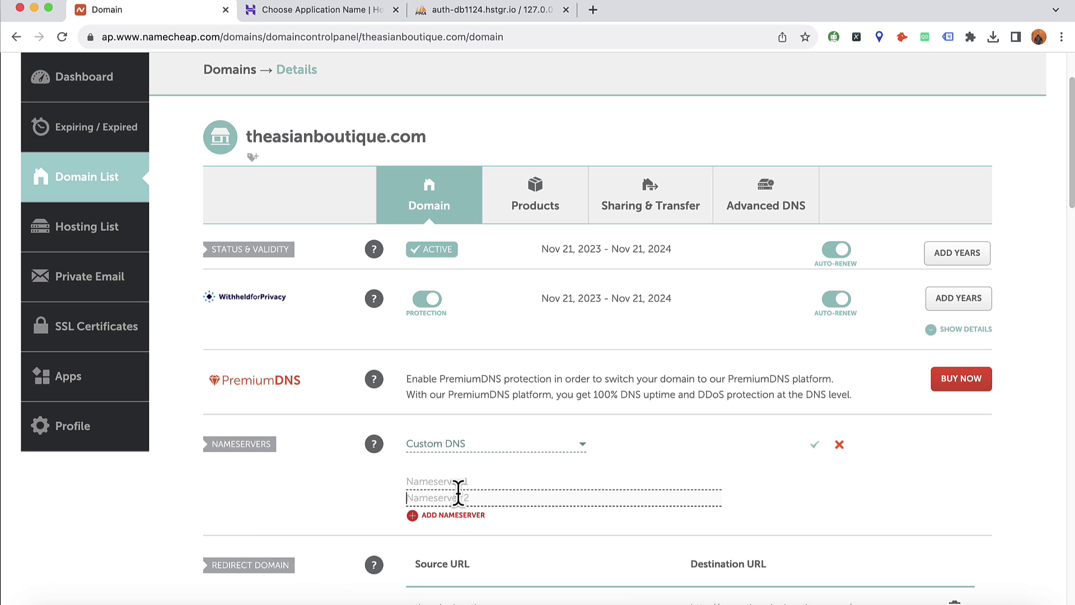
Copy ns1.dns-parking.com from Hostinger into Nameserver 1
{"action": "left_click", "coordinate": [376, 12]}
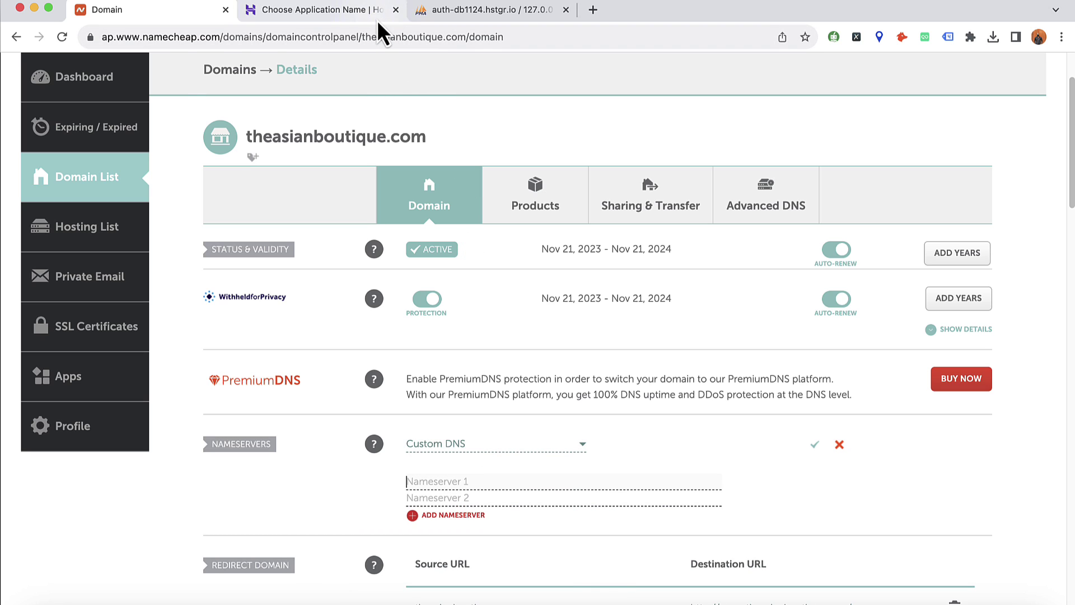
{"action": "triple_click", "coordinate": [568, 378]}
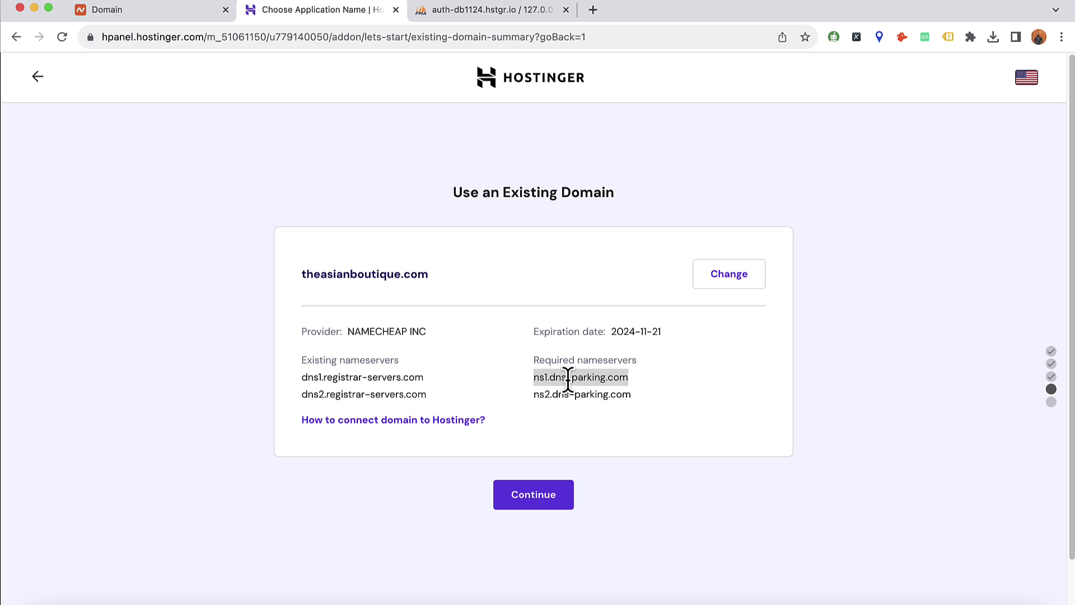
{"action": "right_click", "coordinate": [566, 375]}
{"action": "left_click", "coordinate": [587, 411]}
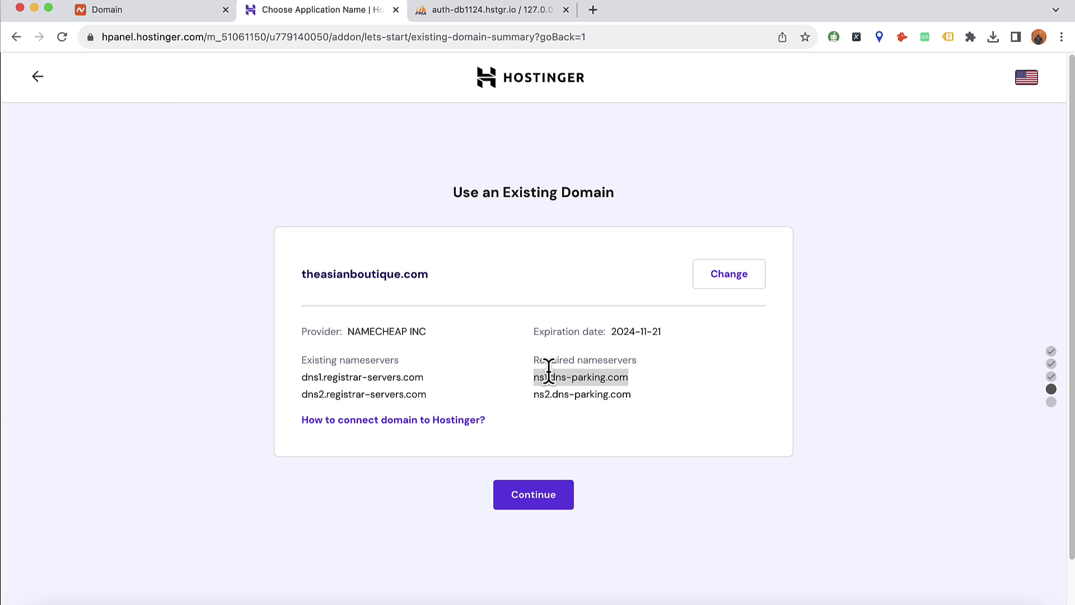
{"action": "left_click", "coordinate": [139, 15]}
{"action": "right_click", "coordinate": [510, 479]}
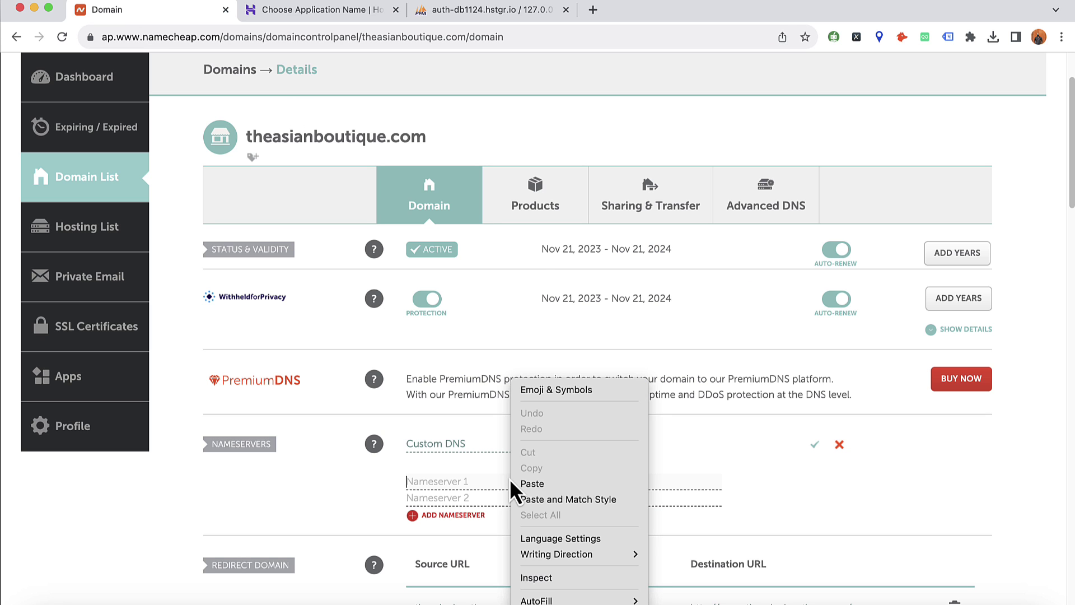
{"action": "left_click", "coordinate": [540, 485]}
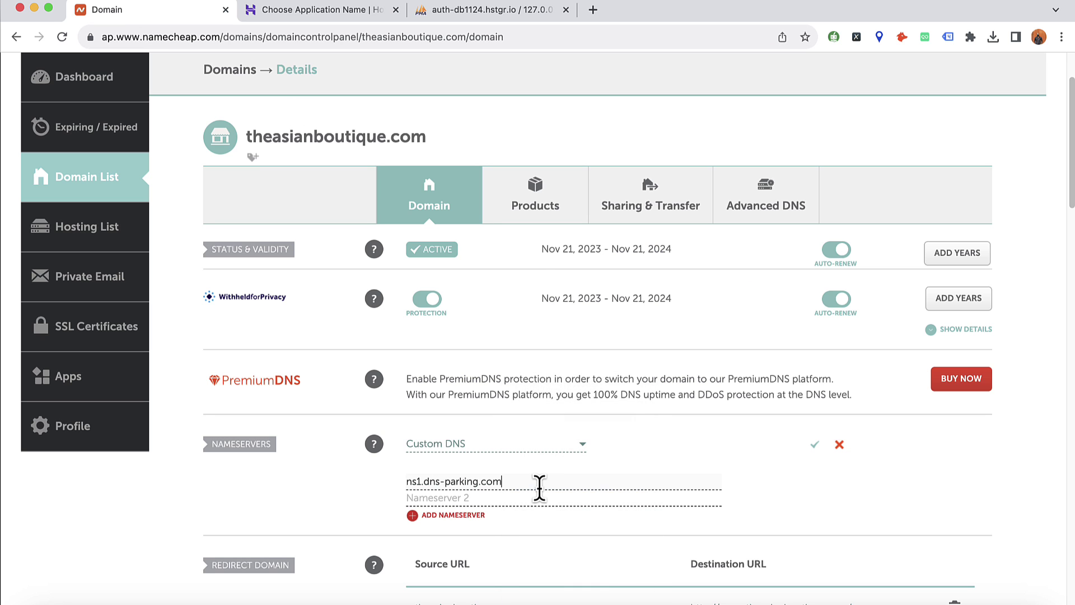
Copy ns2.dns-parking.com from Hostinger into Nameserver 2
{"action": "left_click", "coordinate": [337, 15]}
{"action": "triple_click", "coordinate": [557, 397]}
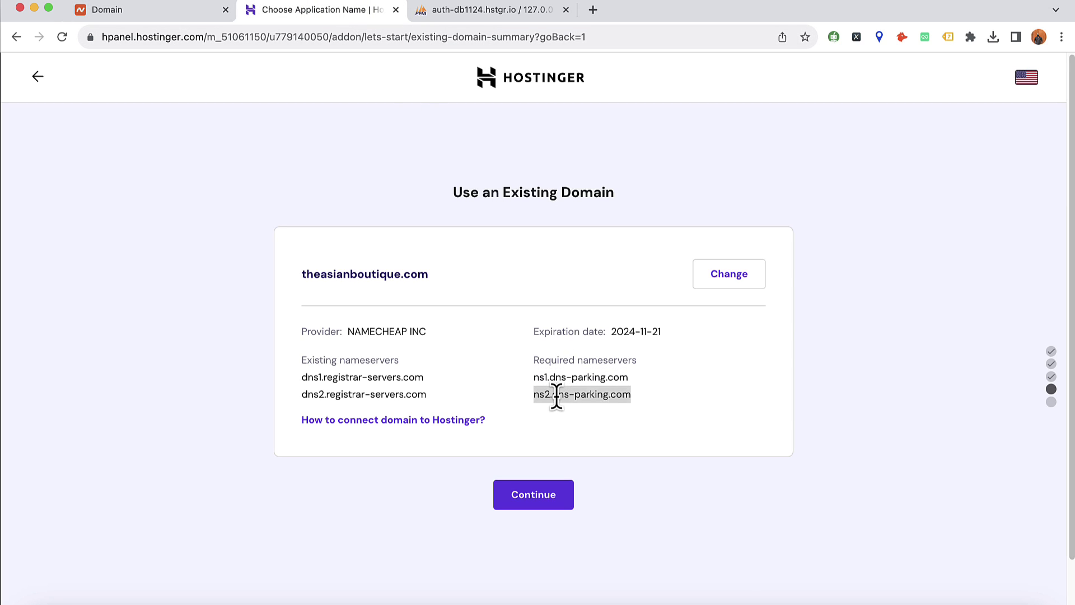
{"action": "right_click", "coordinate": [557, 397]}
{"action": "left_click", "coordinate": [581, 428]}
{"action": "left_click", "coordinate": [151, 11]}
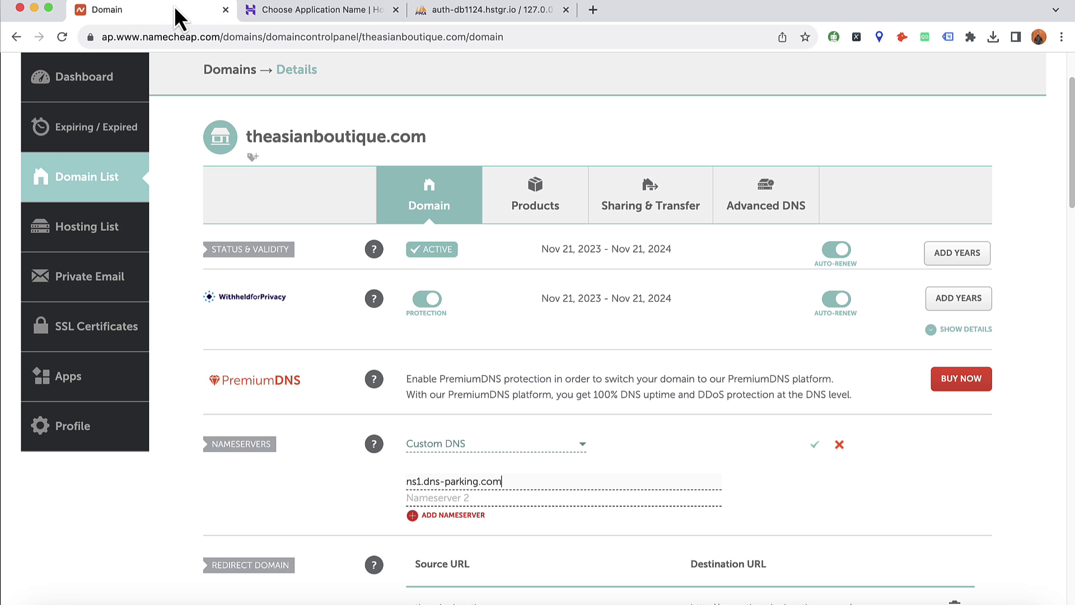
{"action": "right_click", "coordinate": [493, 503]}
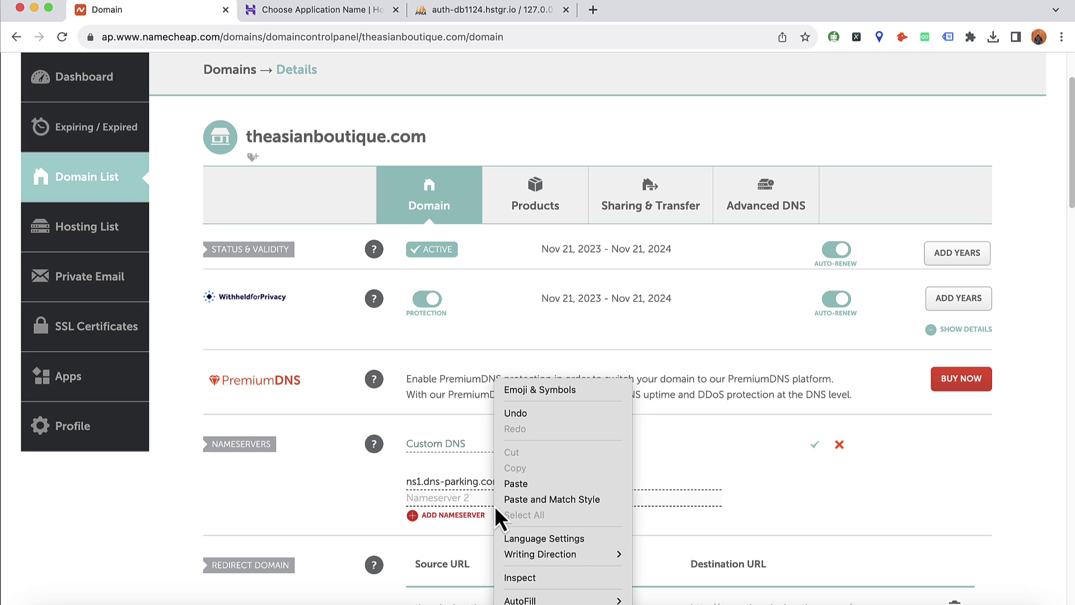
{"action": "left_click", "coordinate": [521, 485]}
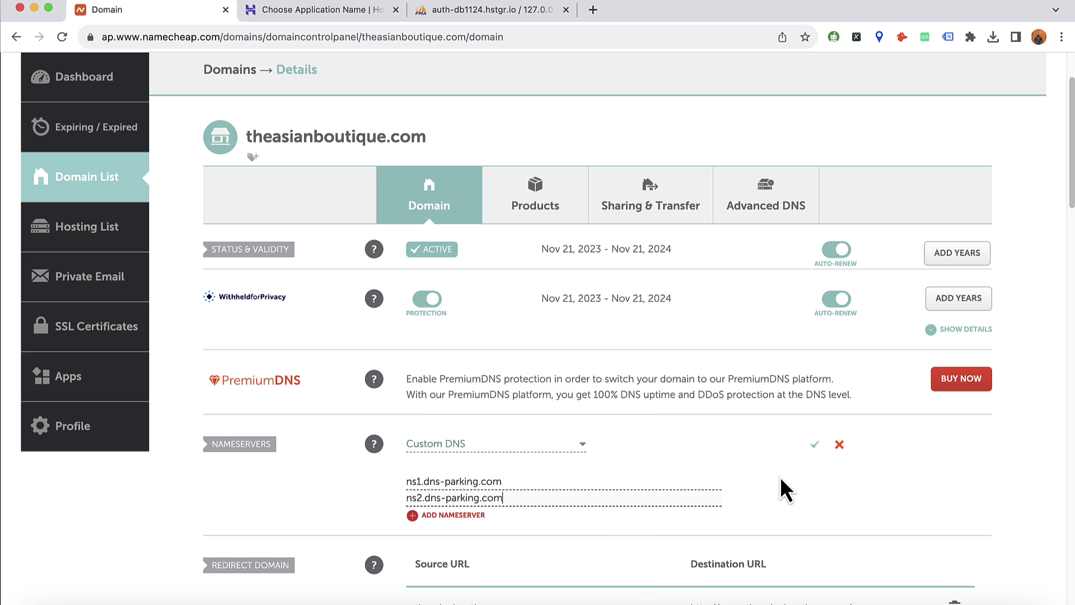
Save the custom nameservers and note the up-to-48-hours propagation notice
{"action": "left_click", "coordinate": [815, 445]}
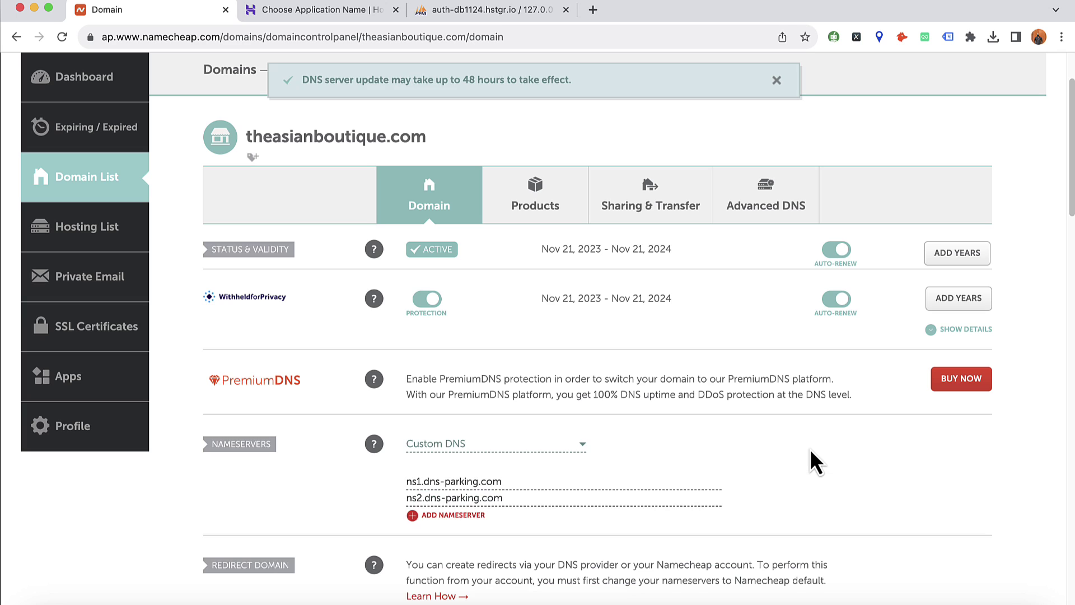
{"action": "triple_click", "coordinate": [358, 80]}
{"action": "left_click_drag", "start_coordinate": [462, 80], "coordinate": [571, 80]}
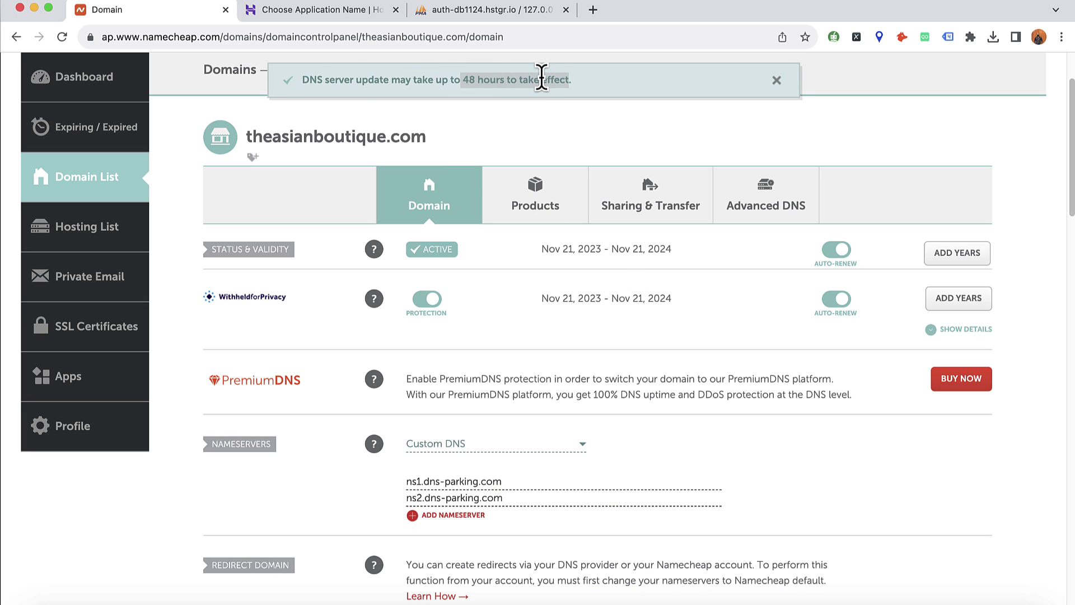
{"action": "left_click", "coordinate": [529, 119]}
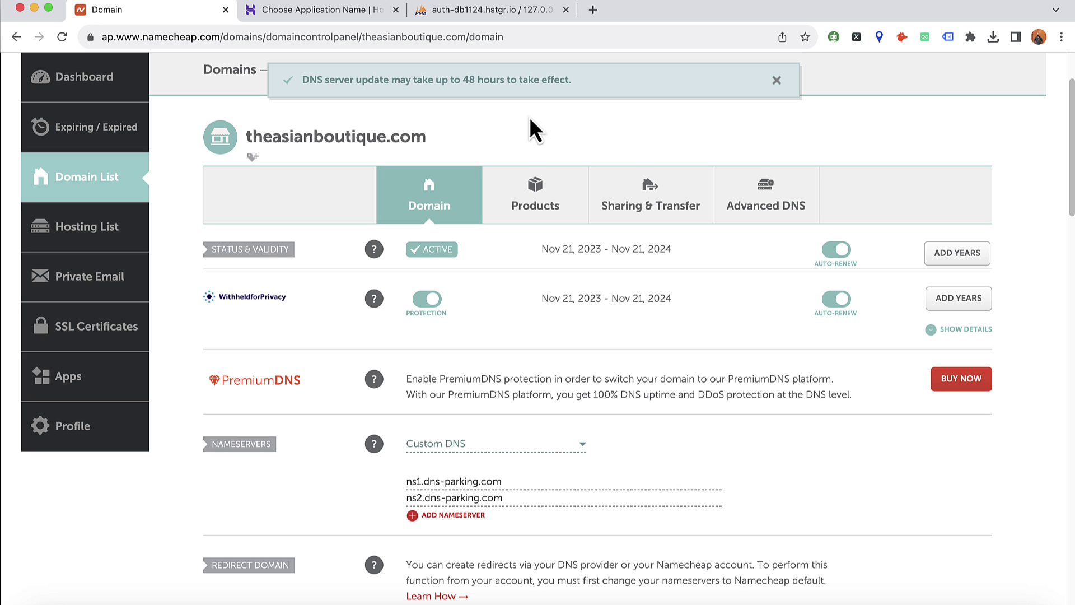
Confirm theasianboutique.com as the existing domain, open its hosting dashboard, and check the nameserver warning
{"action": "left_click", "coordinate": [231, 16]}
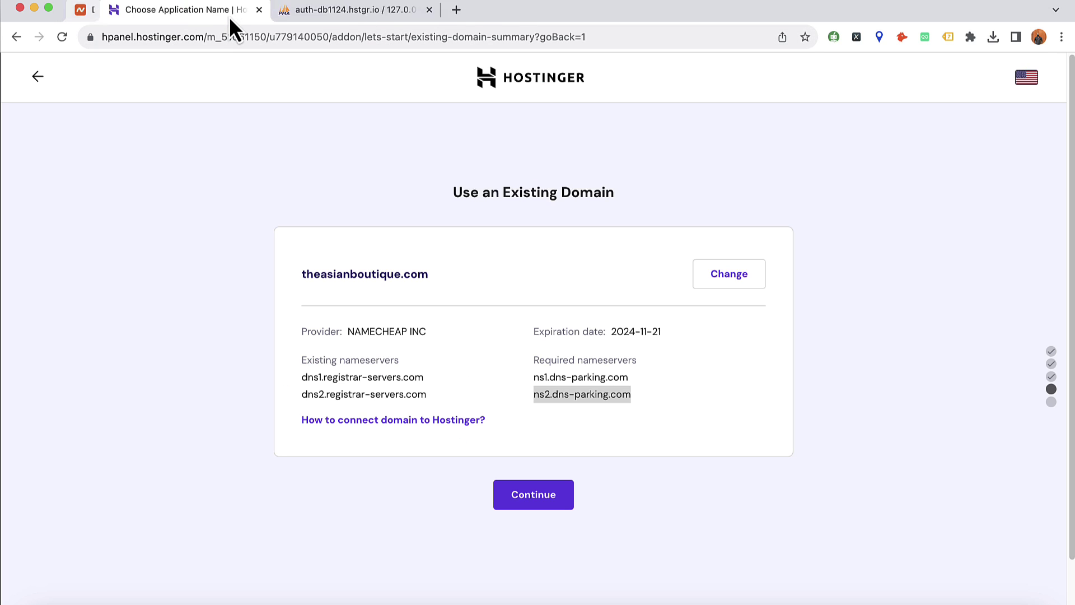
{"action": "left_click", "coordinate": [535, 501]}
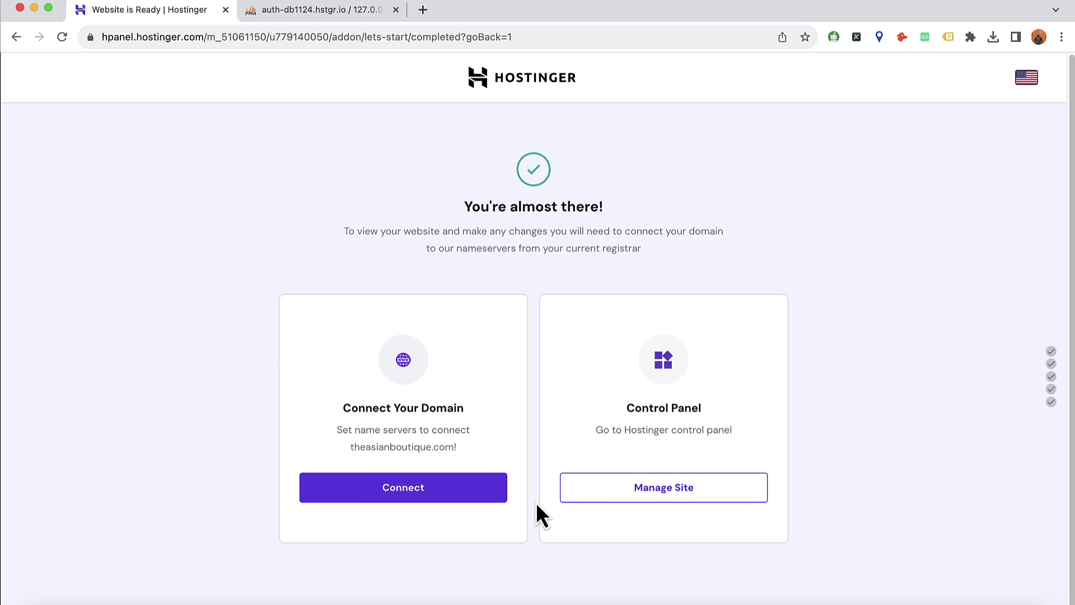
{"action": "left_click", "coordinate": [642, 492]}
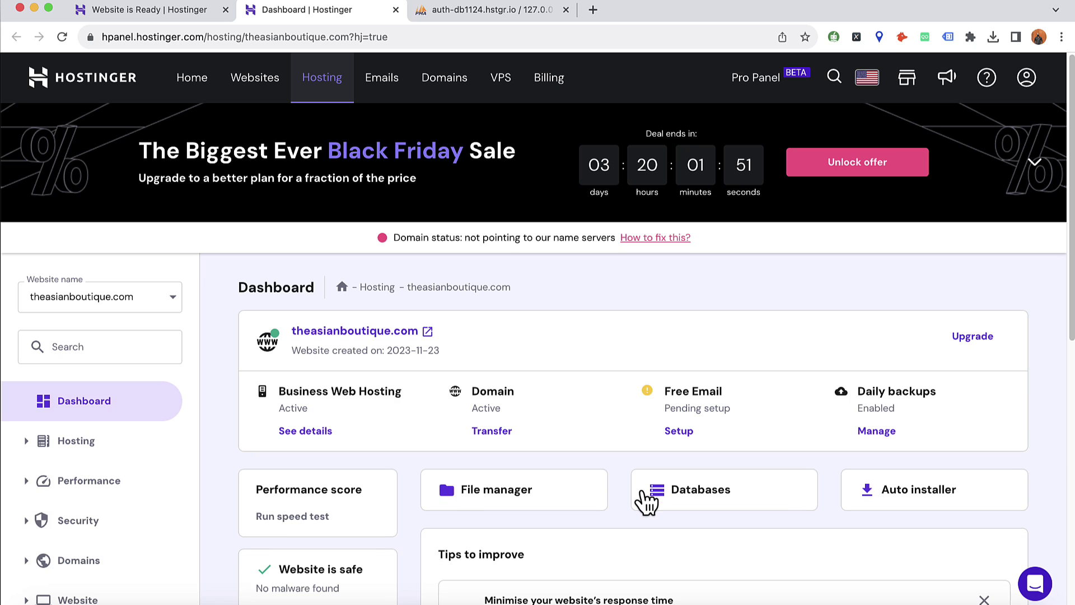
{"action": "left_click_drag", "start_coordinate": [408, 229], "coordinate": [703, 246]}
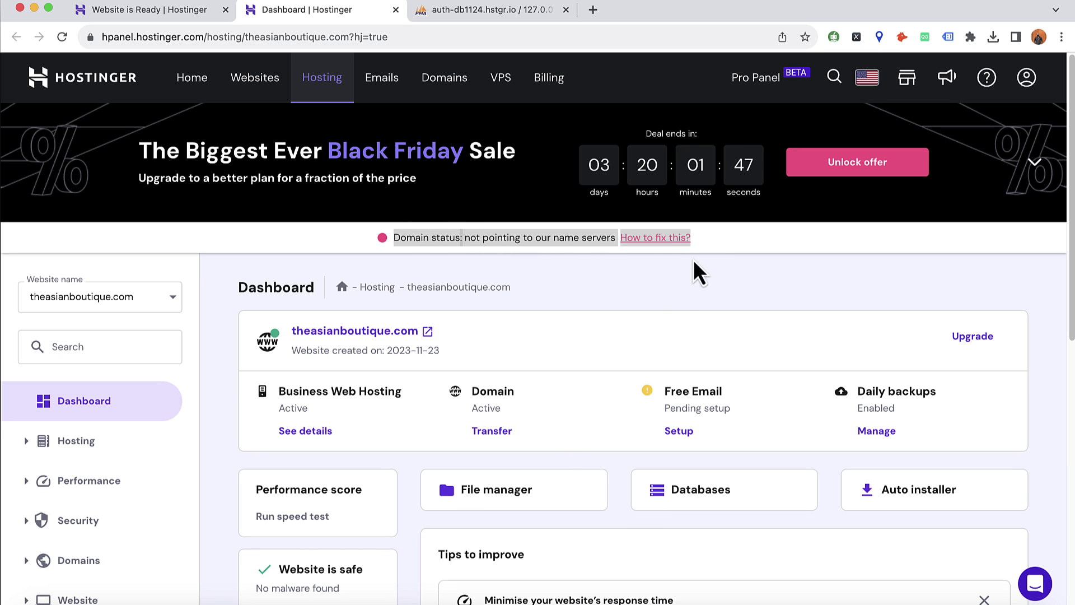
{"action": "left_click", "coordinate": [674, 289]}
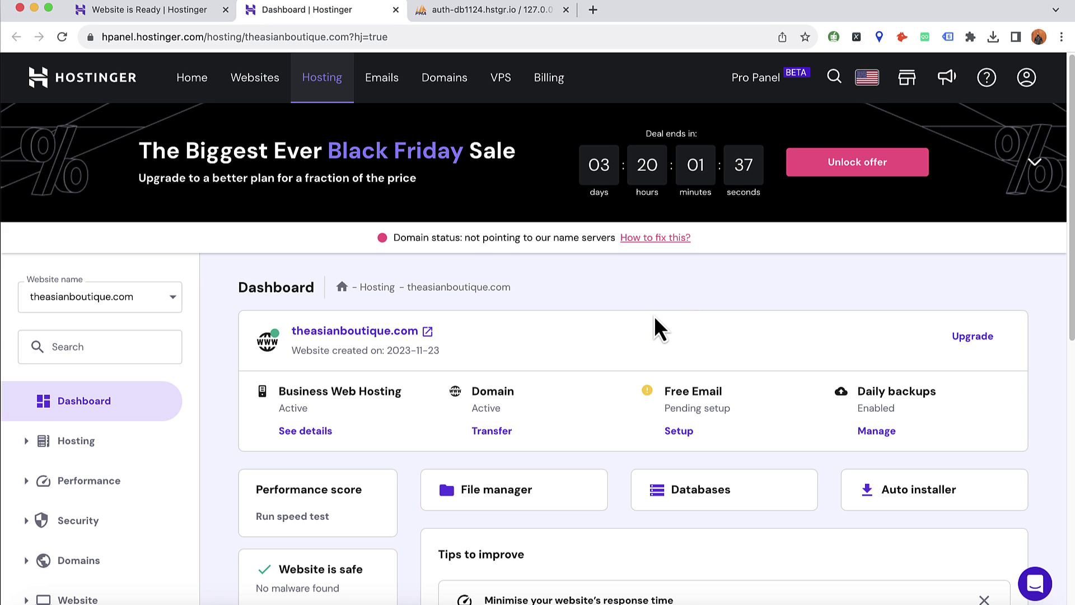
Start a WordPress install from the Auto installer with site title NaeemsSite and the admin e-mail
{"action": "left_click", "coordinate": [892, 502]}
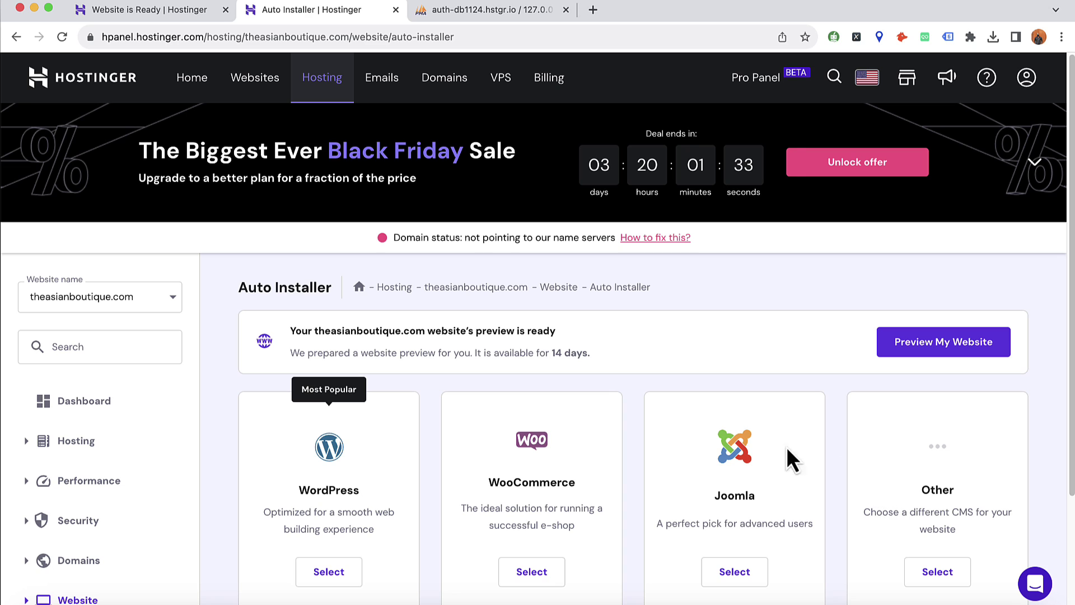
{"action": "left_click", "coordinate": [327, 572]}
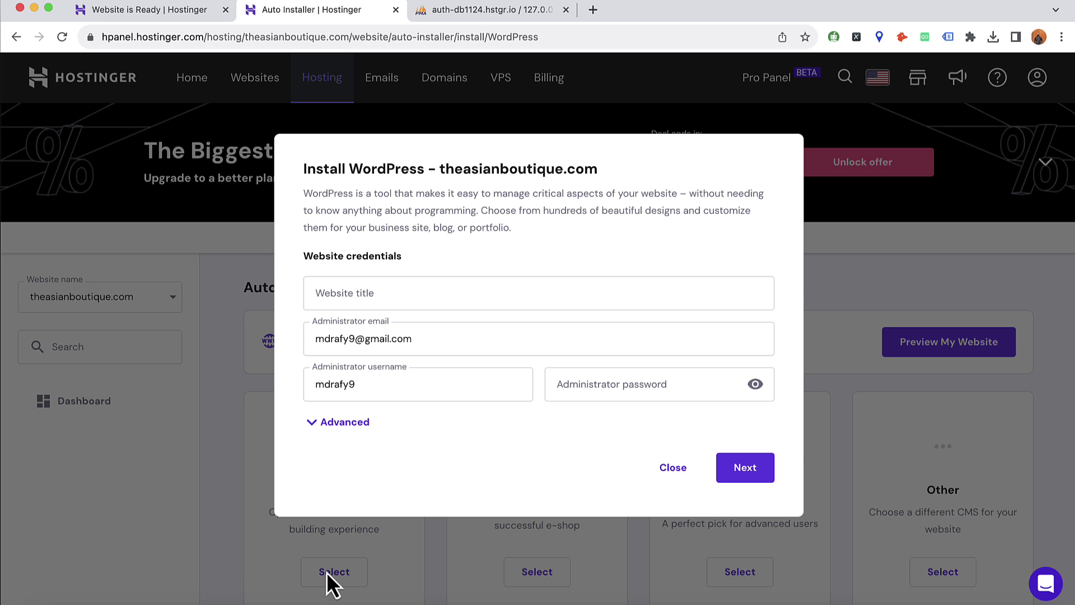
{"action": "left_click", "coordinate": [387, 298]}
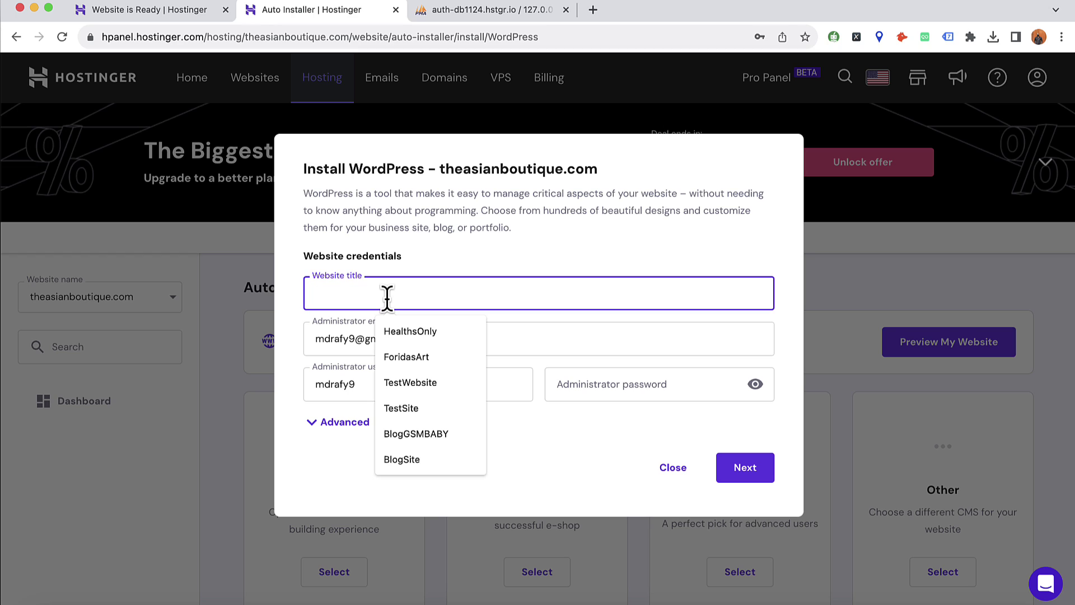
{"action": "type", "text": "NaeemsSite"}
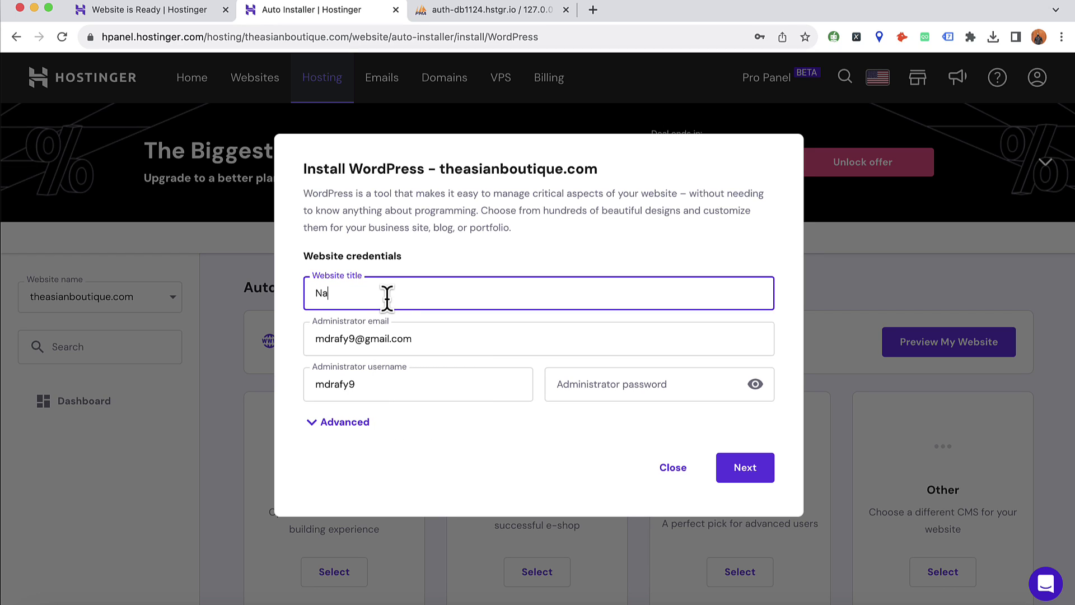
{"action": "key", "text": "Tab"}
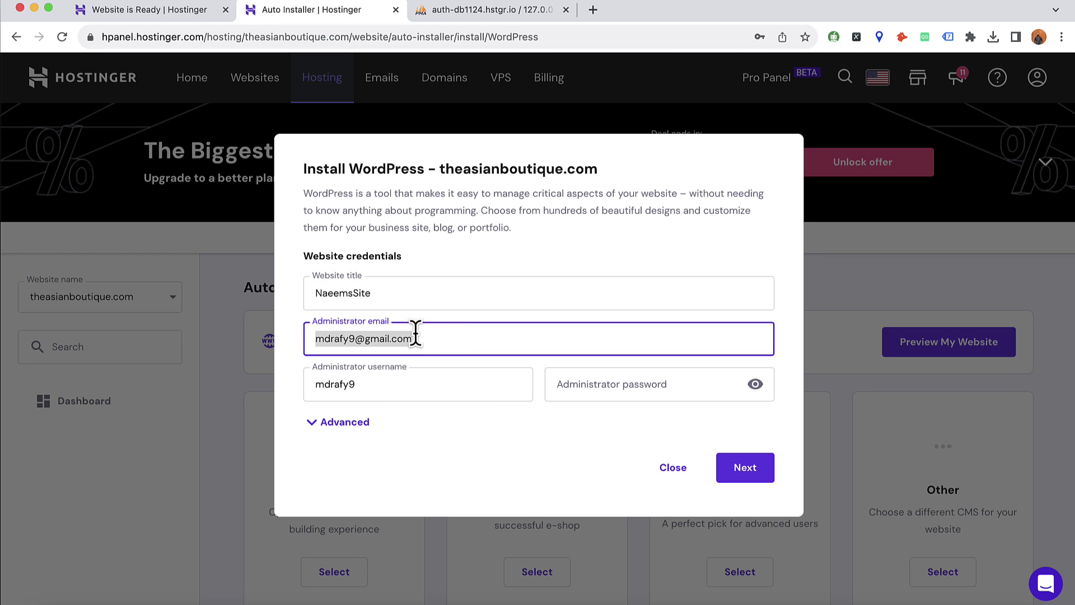
{"action": "key", "text": "ctrl+v"}
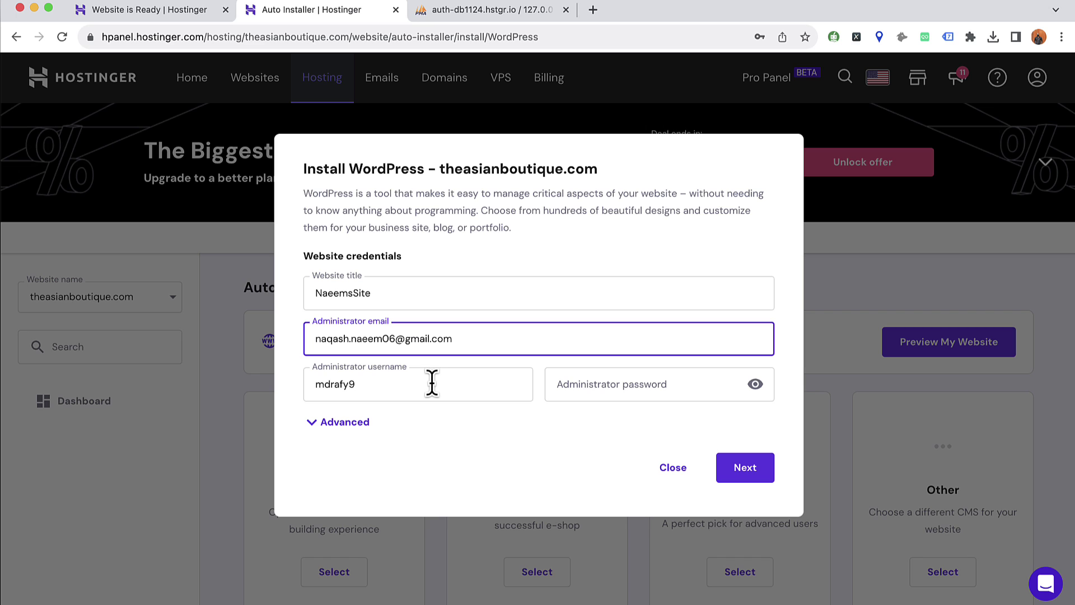
Enter the admin username and password, then set the database password under Advanced
{"action": "double_click", "coordinate": [433, 382]}
{"action": "type", "text": "nnaeem"}
{"action": "left_click", "coordinate": [598, 382]}
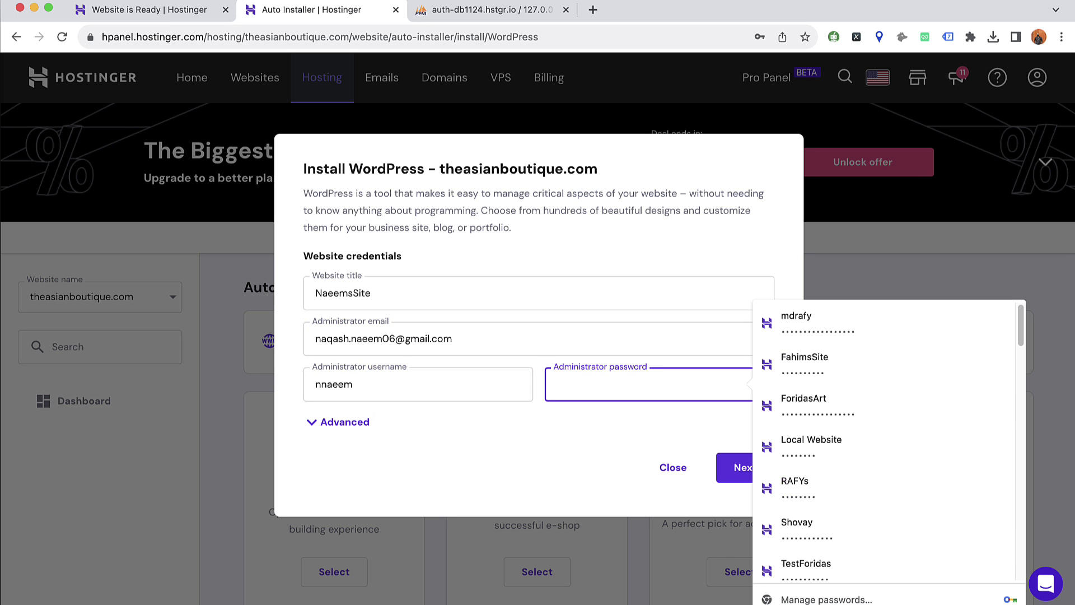
{"action": "key", "text": "ctrl+v"}
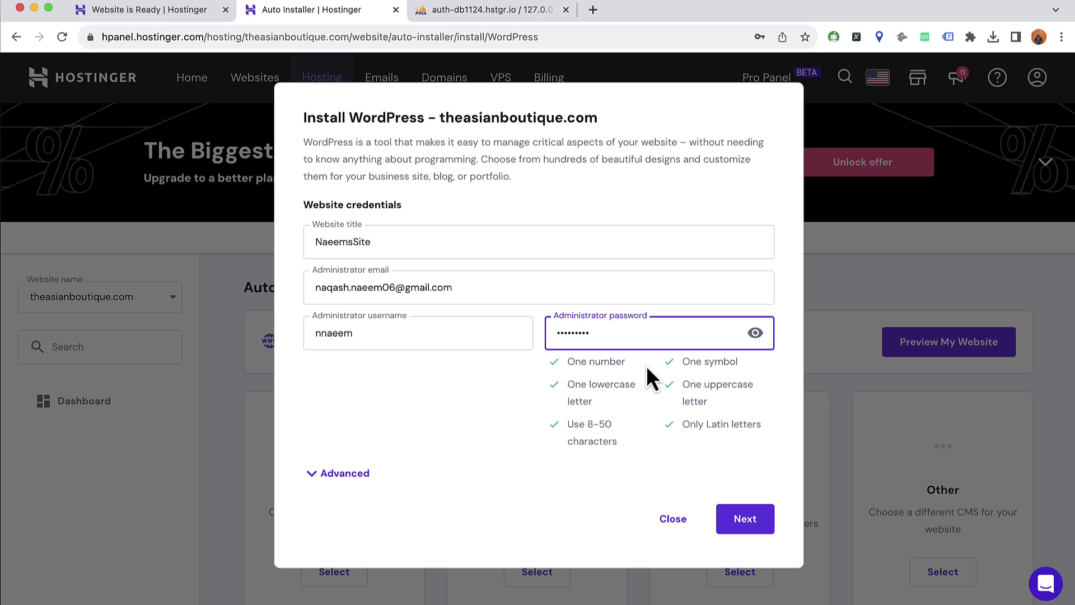
{"action": "left_click", "coordinate": [371, 467]}
{"action": "scroll", "coordinate": [455, 424], "scroll_direction": "down", "scroll_amount": 2}
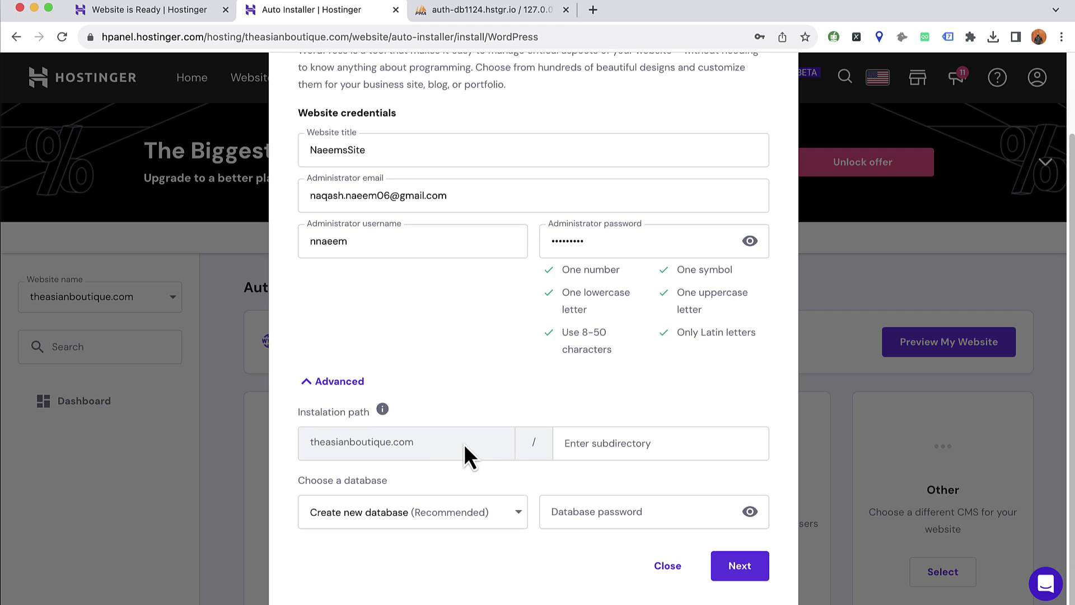
{"action": "left_click", "coordinate": [561, 512]}
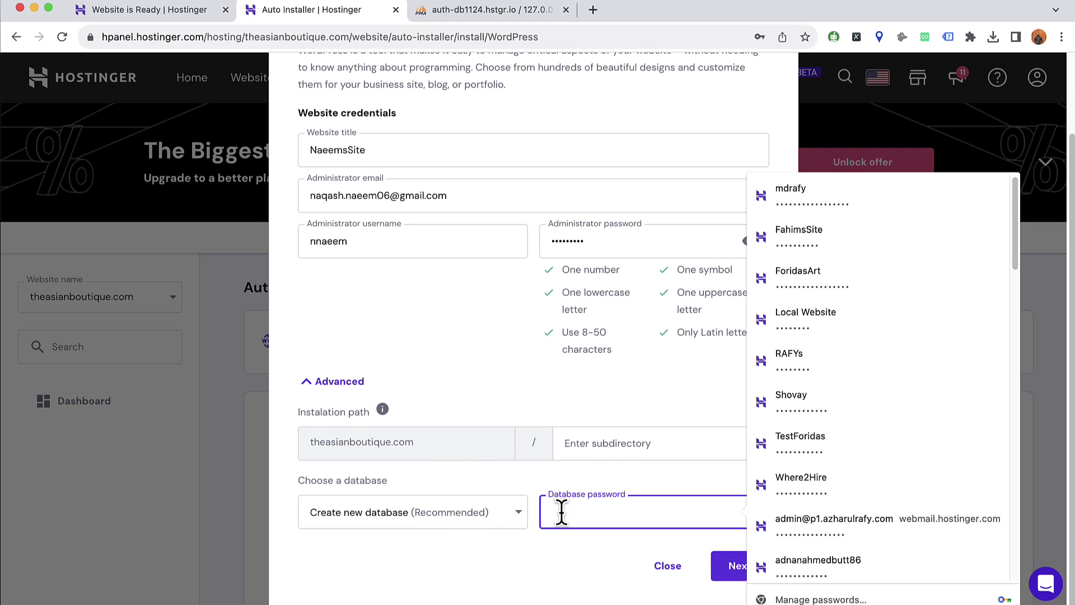
{"action": "key", "text": "super+v"}
{"action": "scroll", "coordinate": [526, 528], "scroll_direction": "down", "scroll_amount": 2}
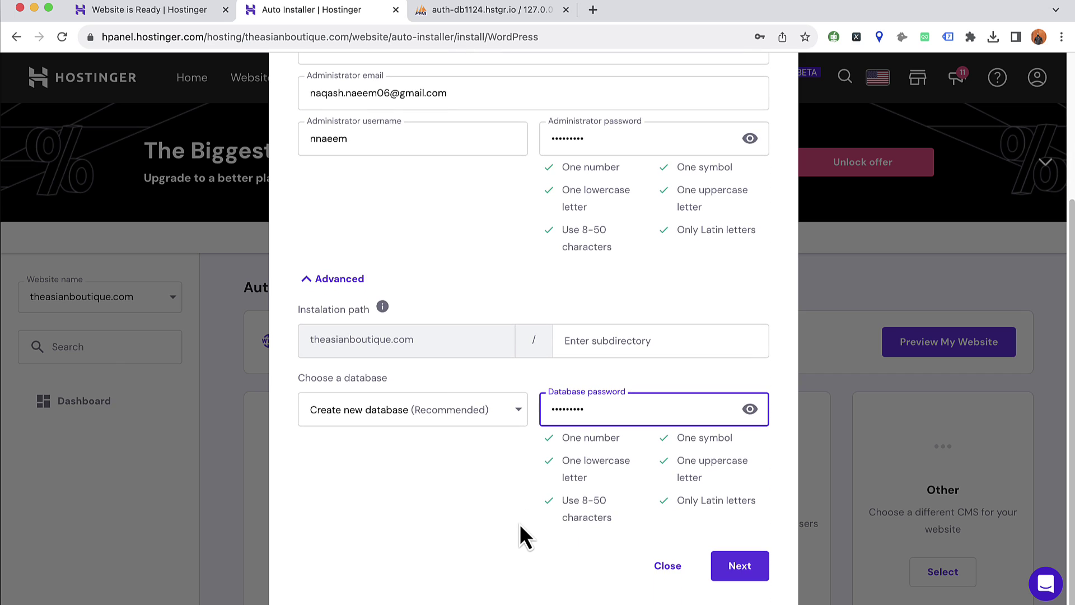
Save the admin login in Chrome and install WordPress 6.4.1 on theasianboutique.com
{"action": "left_click", "coordinate": [732, 569]}
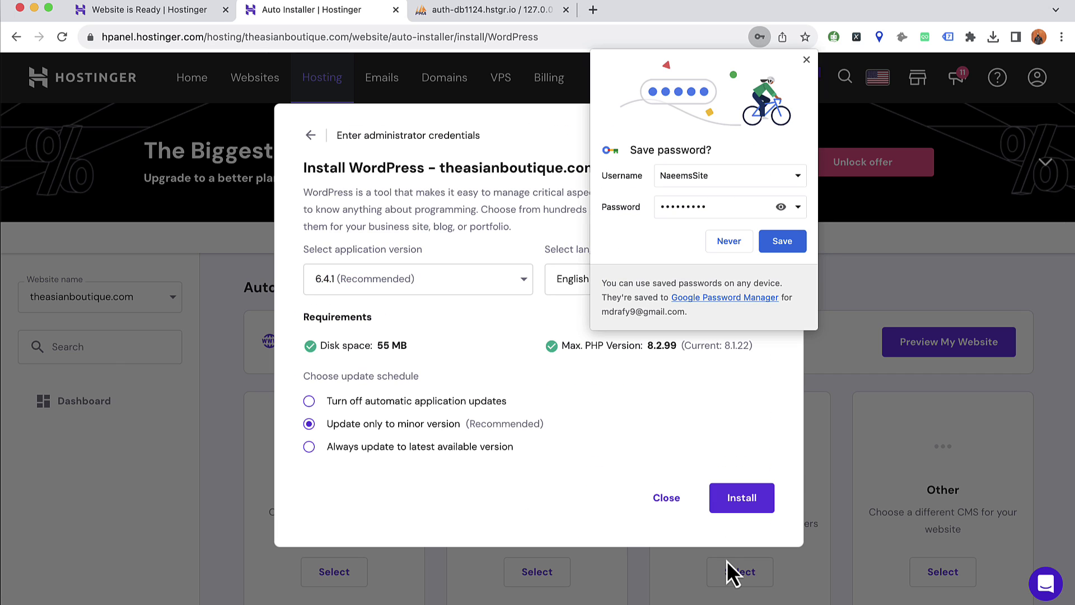
{"action": "left_click", "coordinate": [782, 242]}
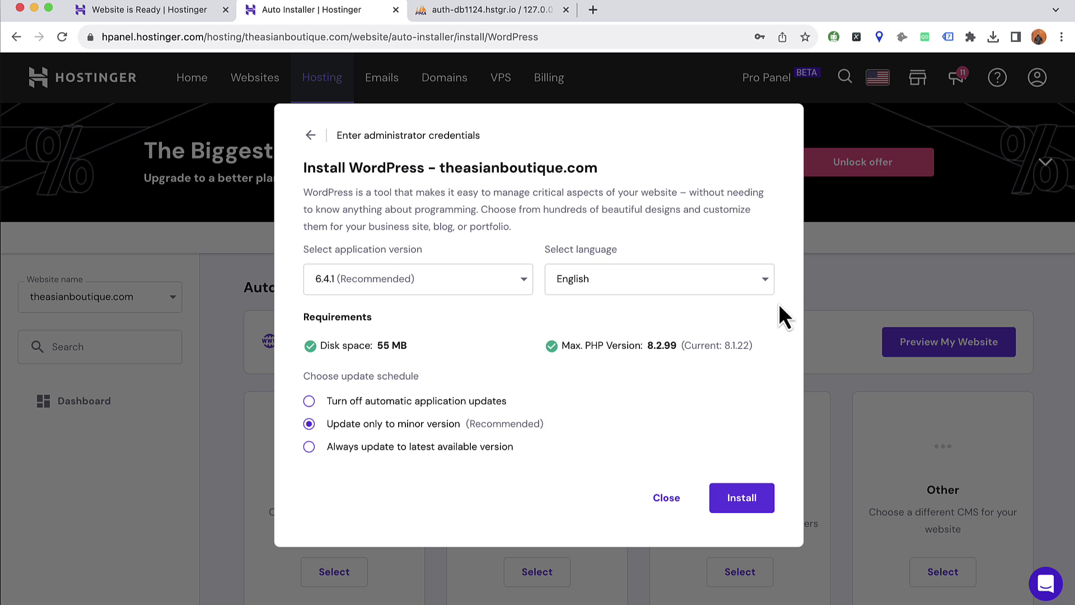
{"action": "left_click", "coordinate": [743, 498]}
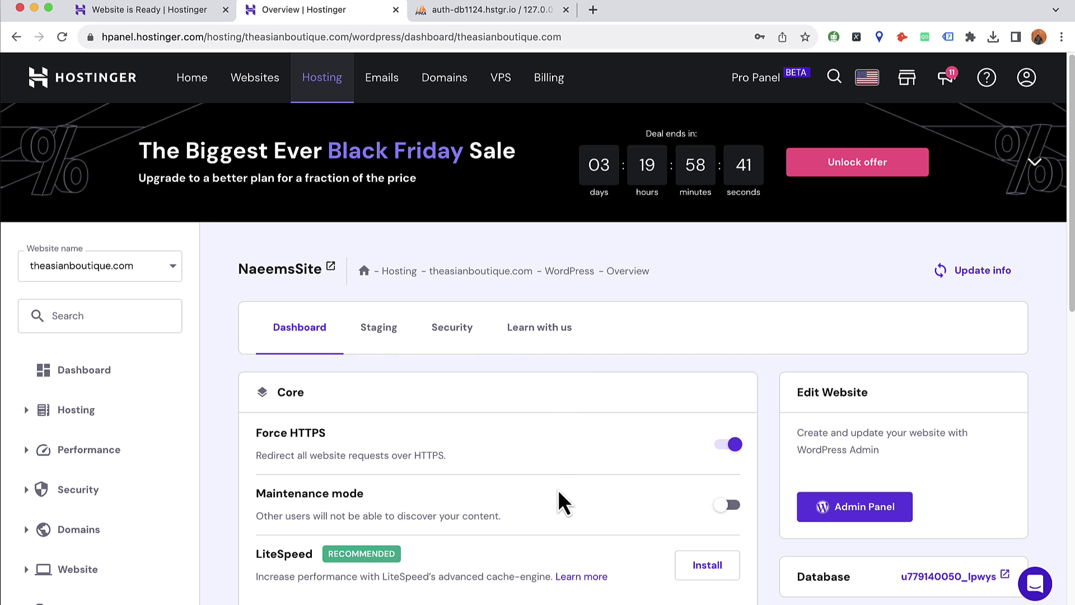
{"action": "scroll", "coordinate": [558, 489], "scroll_direction": "down", "scroll_amount": 3}
{"action": "double_click", "coordinate": [288, 508]}
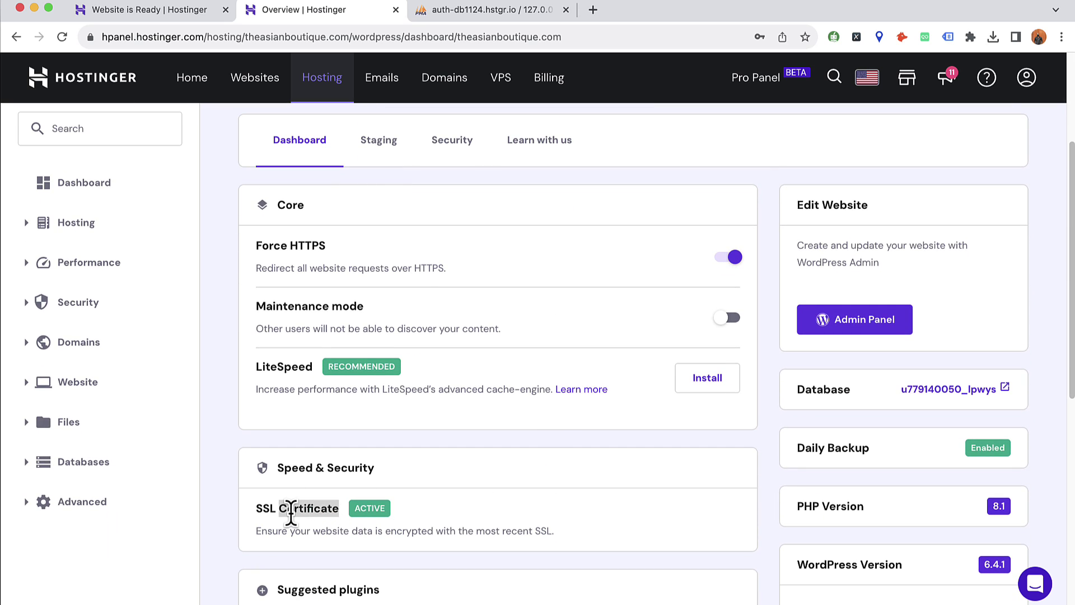
{"action": "left_click", "coordinate": [255, 510], "text": "shift"}
{"action": "double_click", "coordinate": [255, 510]}
{"action": "scroll", "coordinate": [392, 381], "scroll_direction": "up", "scroll_amount": 1}
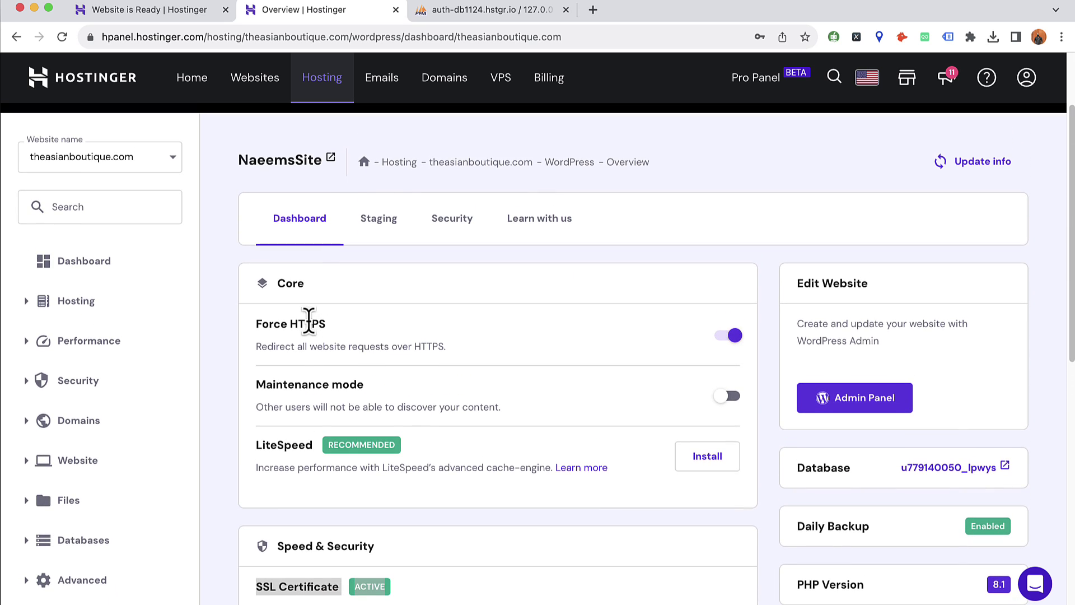
{"action": "left_click_drag", "start_coordinate": [276, 321], "coordinate": [296, 325]}
{"action": "scroll", "coordinate": [305, 370], "scroll_direction": "up", "scroll_amount": 2}
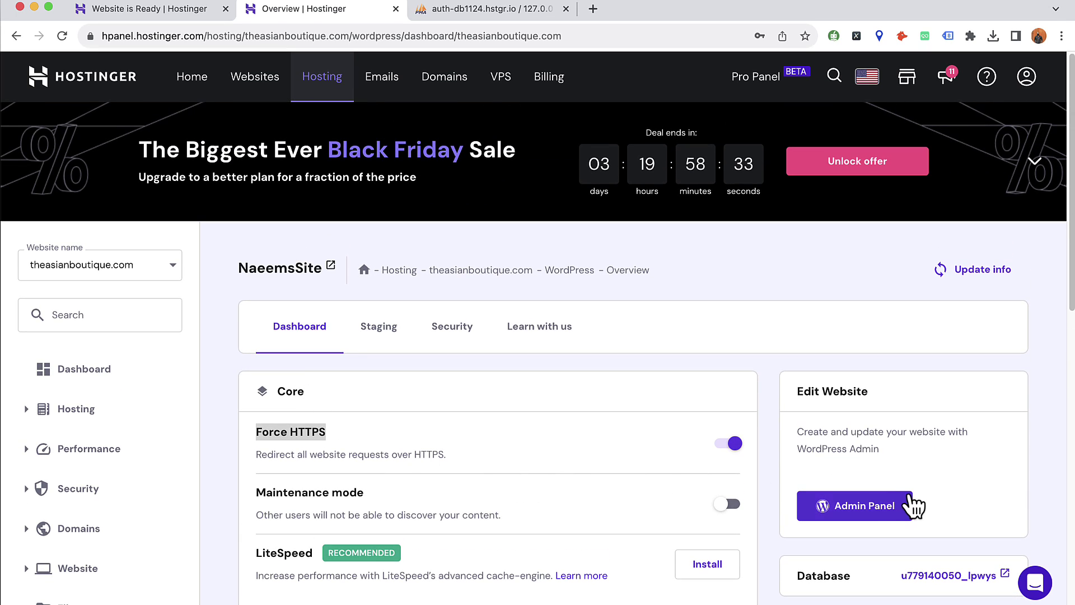
Open the NaeemsSite WordPress admin, then preview the live theasianboutique.com site and close it
{"action": "left_click", "coordinate": [886, 507]}
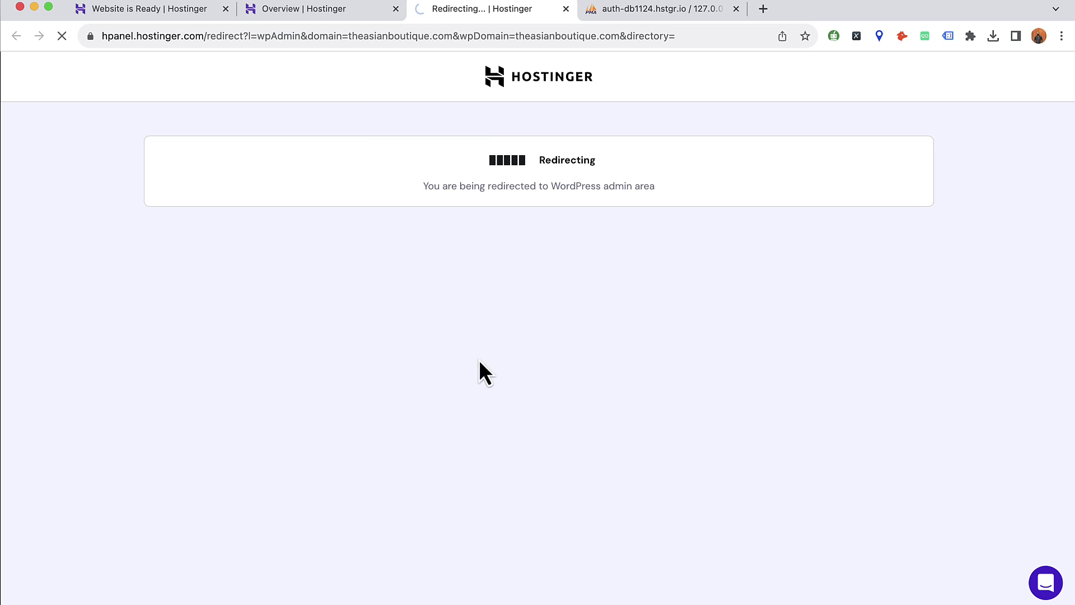
{"action": "left_click", "coordinate": [736, 9]}
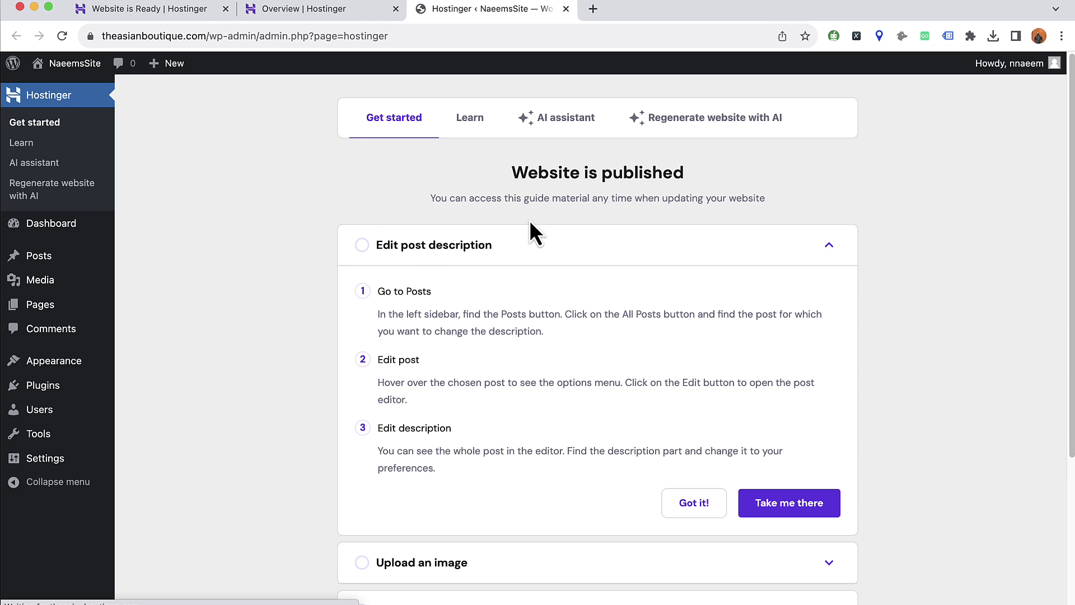
{"action": "left_click", "coordinate": [84, 87], "text": "super"}
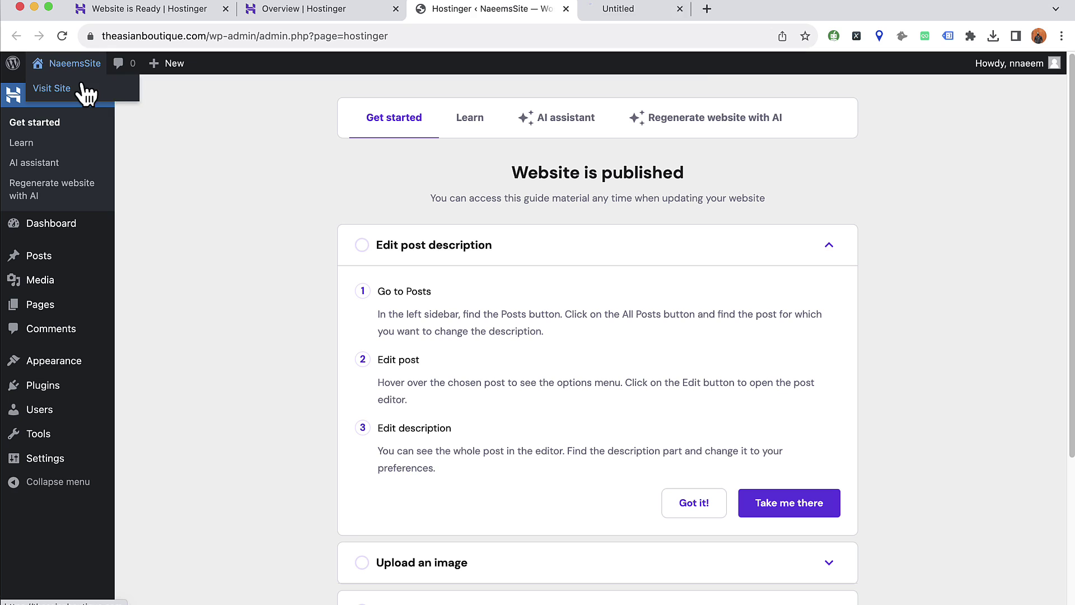
{"action": "left_click", "coordinate": [683, 18]}
{"action": "scroll", "coordinate": [516, 218], "scroll_direction": "down", "scroll_amount": 15}
{"action": "scroll", "coordinate": [478, 273], "scroll_direction": "up", "scroll_amount": 10}
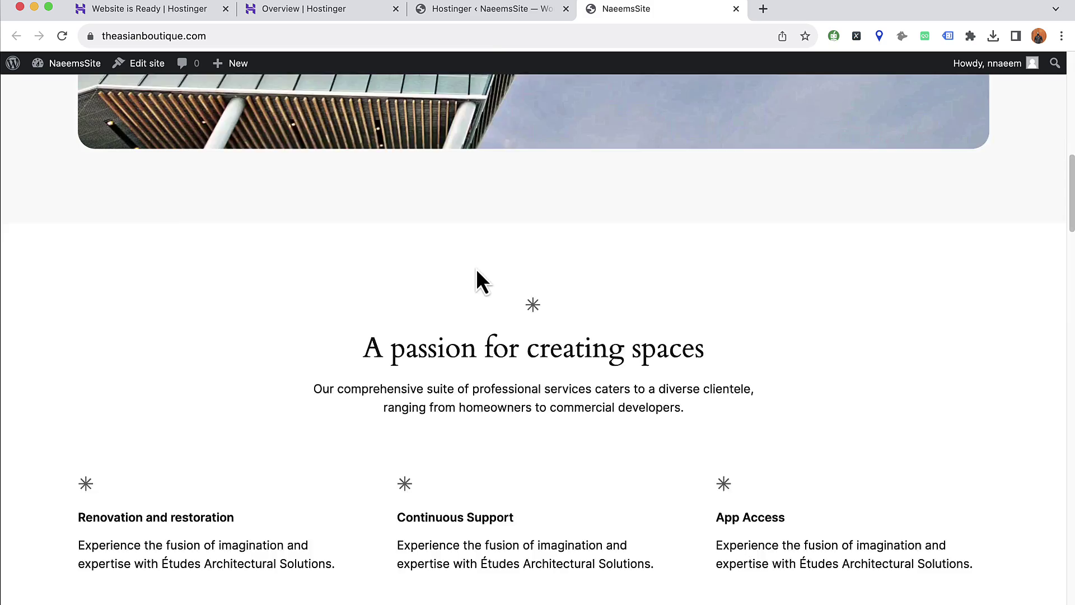
{"action": "left_click", "coordinate": [223, 36]}
{"action": "left_click", "coordinate": [223, 36]}
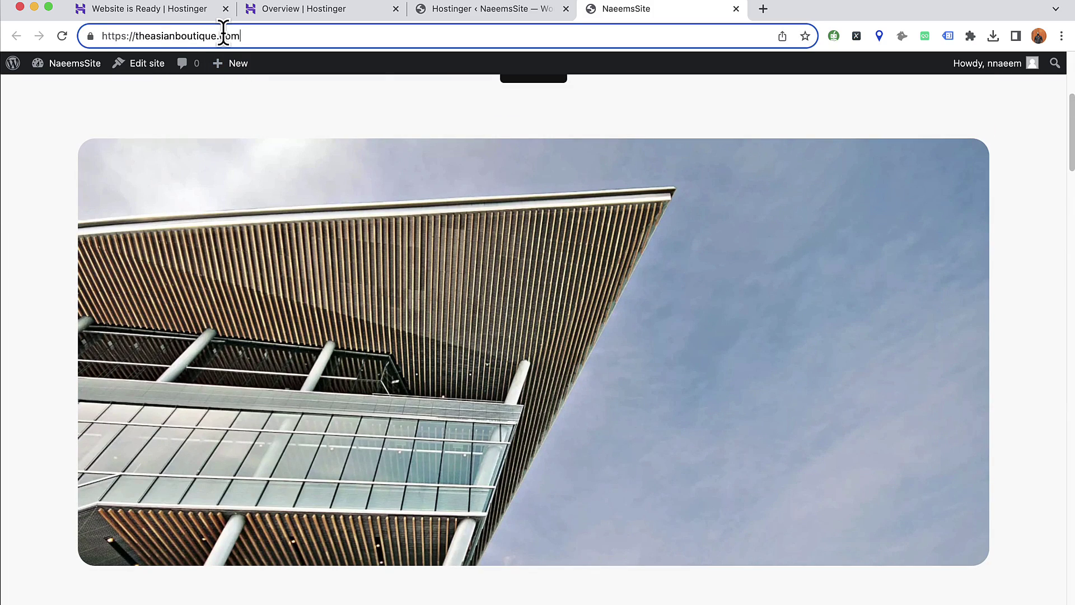
{"action": "left_click", "coordinate": [736, 9]}
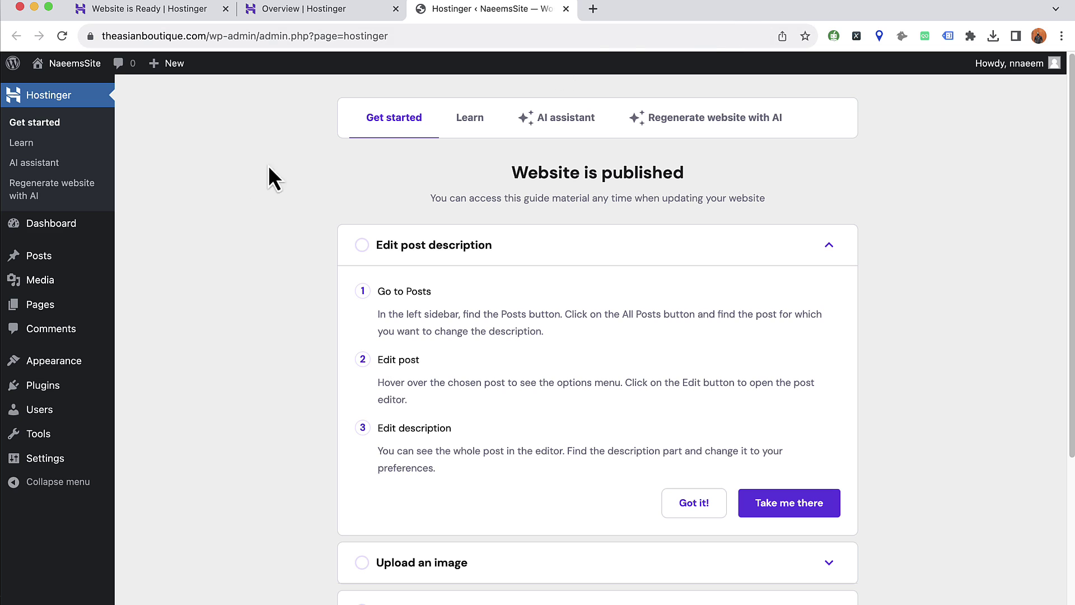
Open the site's u779140050_lpwys database in phpMyAdmin from the hPanel overview
{"action": "left_click", "coordinate": [278, 16]}
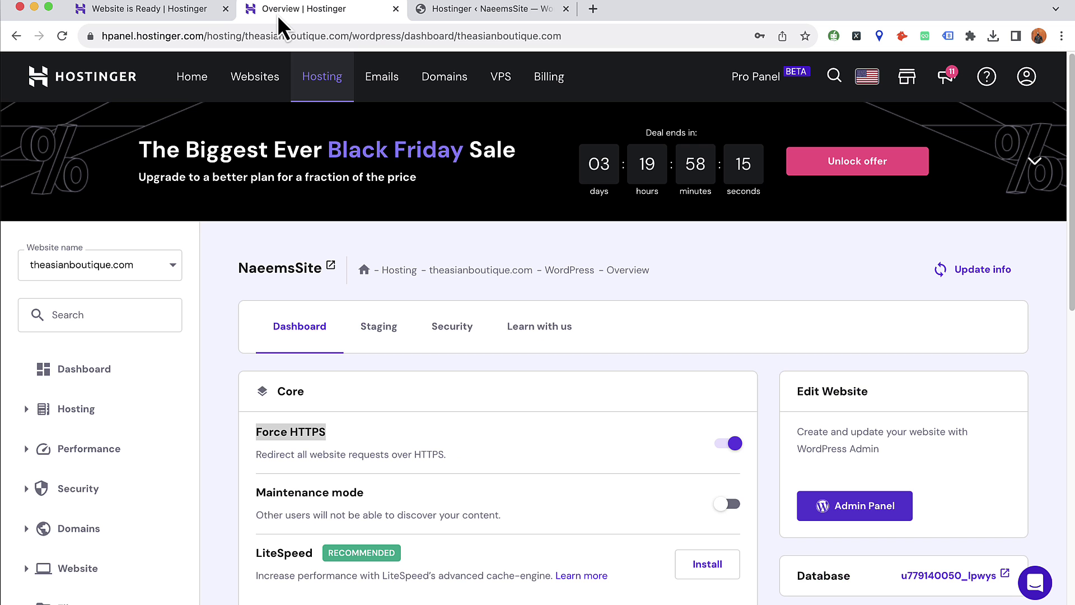
{"action": "scroll", "coordinate": [444, 383], "scroll_direction": "down", "scroll_amount": 3}
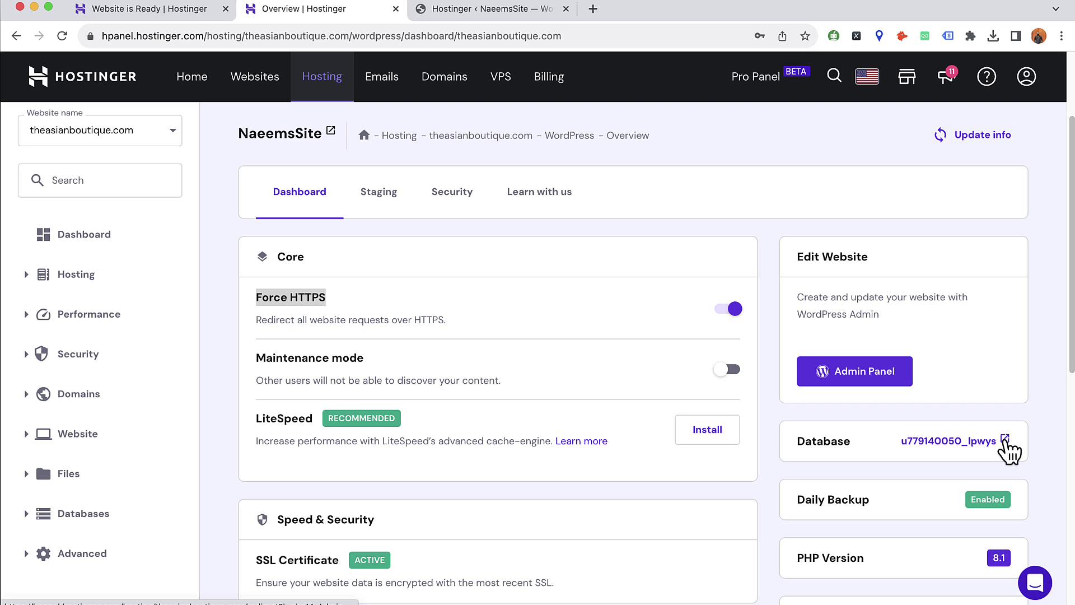
{"action": "left_click", "coordinate": [1005, 440]}
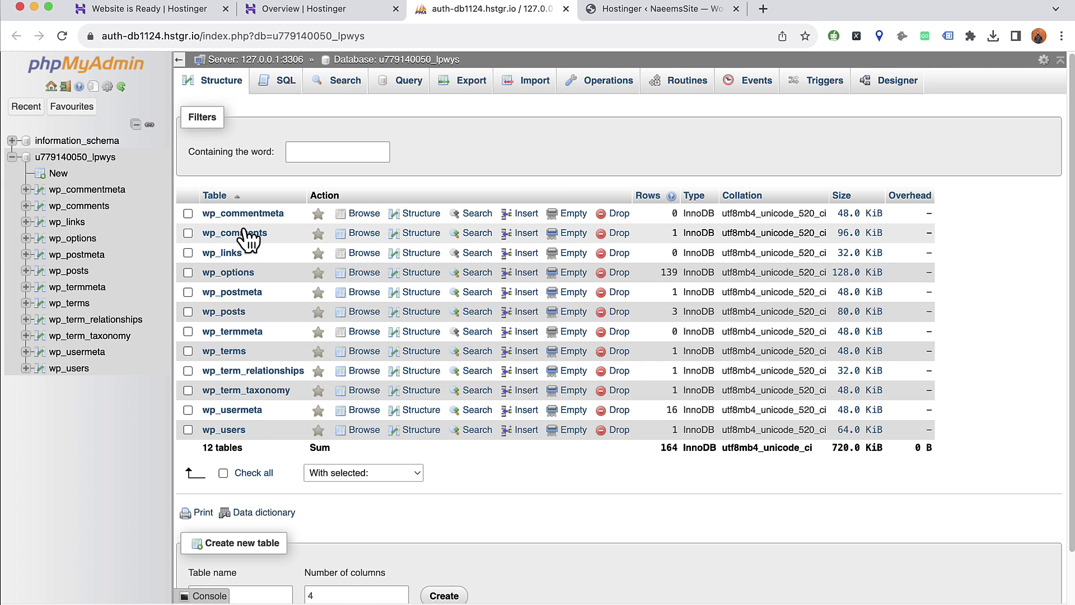
Select all 12 wp_ tables and drop them, confirming the DROP TABLE query
{"action": "left_click", "coordinate": [240, 474]}
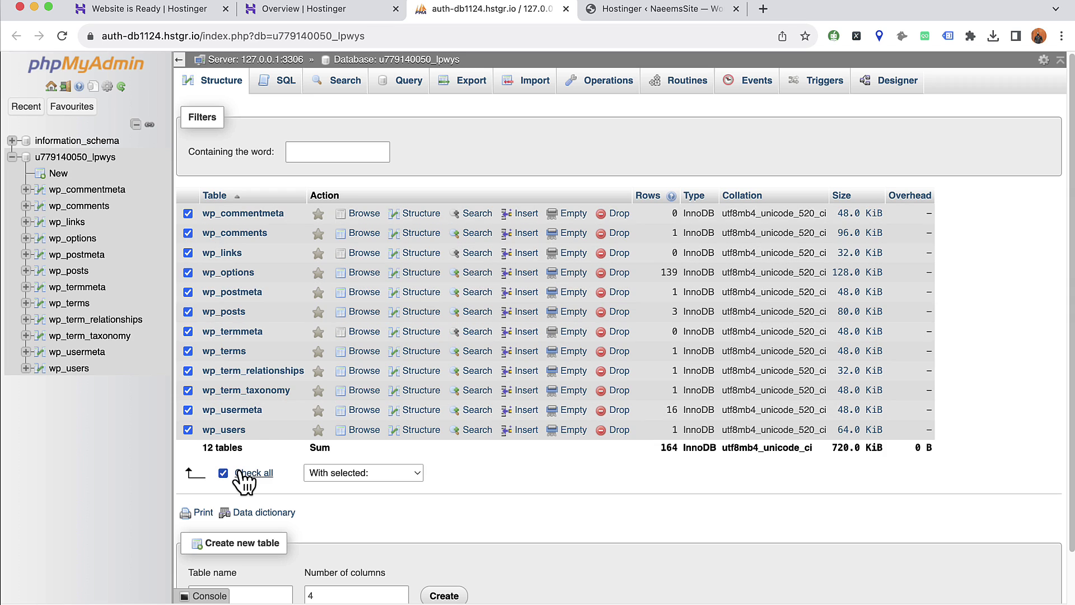
{"action": "left_click", "coordinate": [360, 473]}
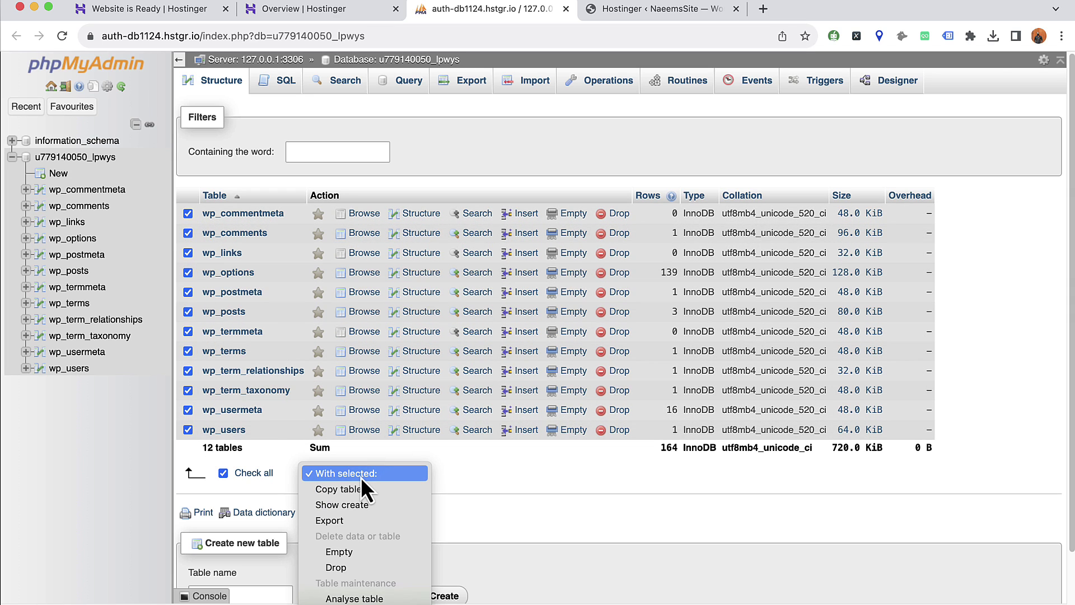
{"action": "left_click", "coordinate": [351, 569]}
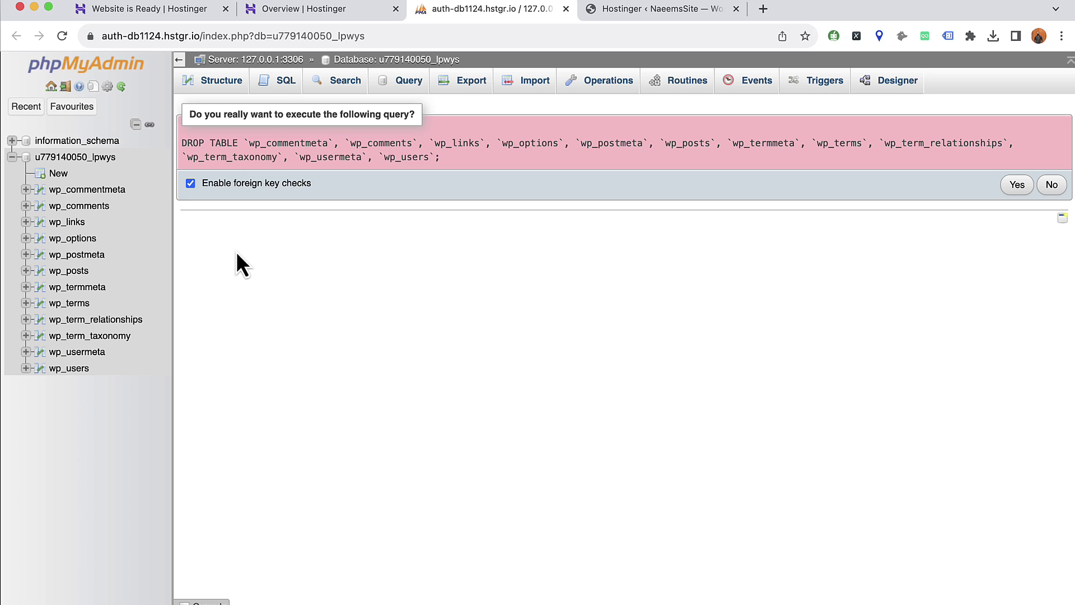
{"action": "left_click", "coordinate": [1017, 184]}
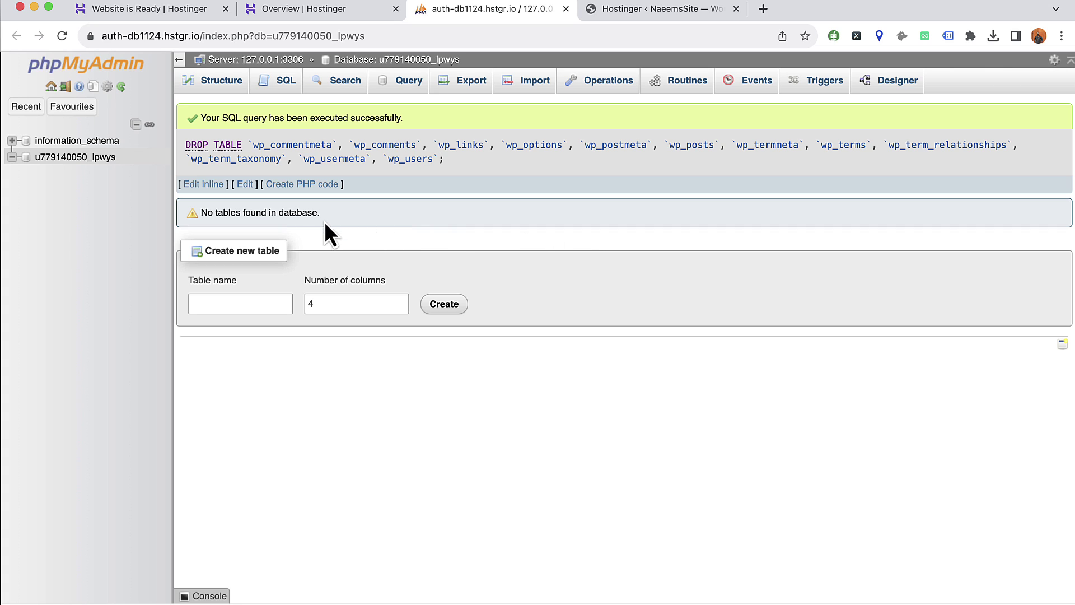
{"action": "left_click", "coordinate": [526, 98]}
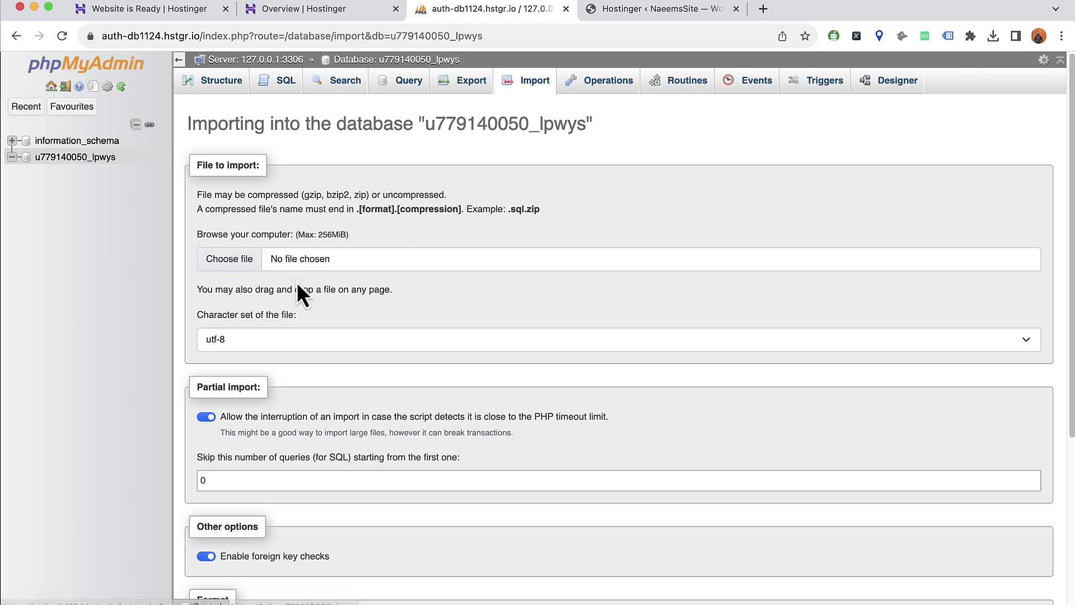
{"action": "left_click", "coordinate": [242, 269]}
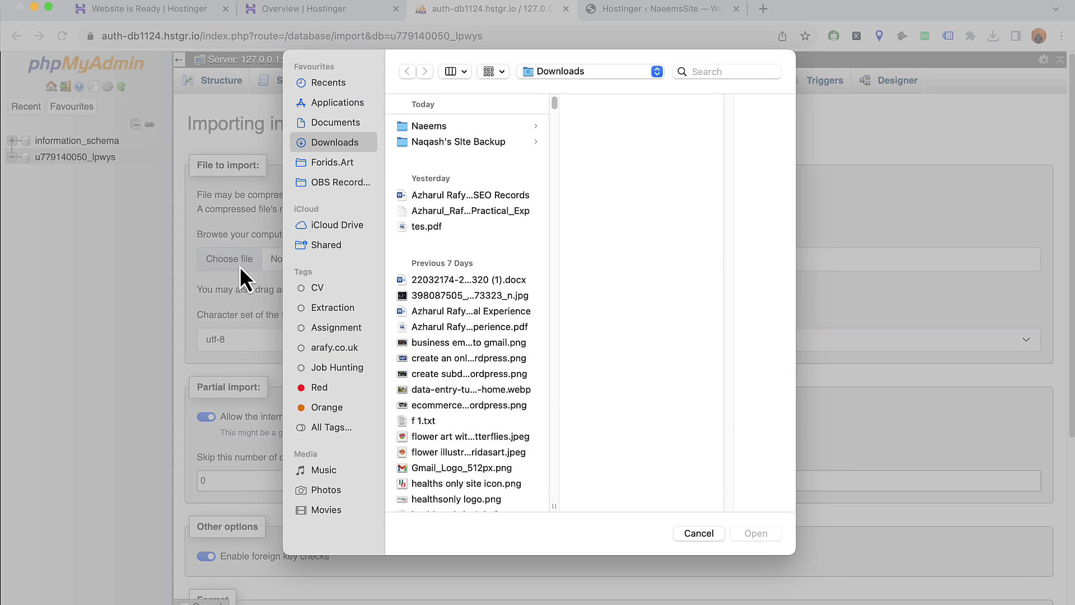
{"action": "left_click", "coordinate": [432, 128]}
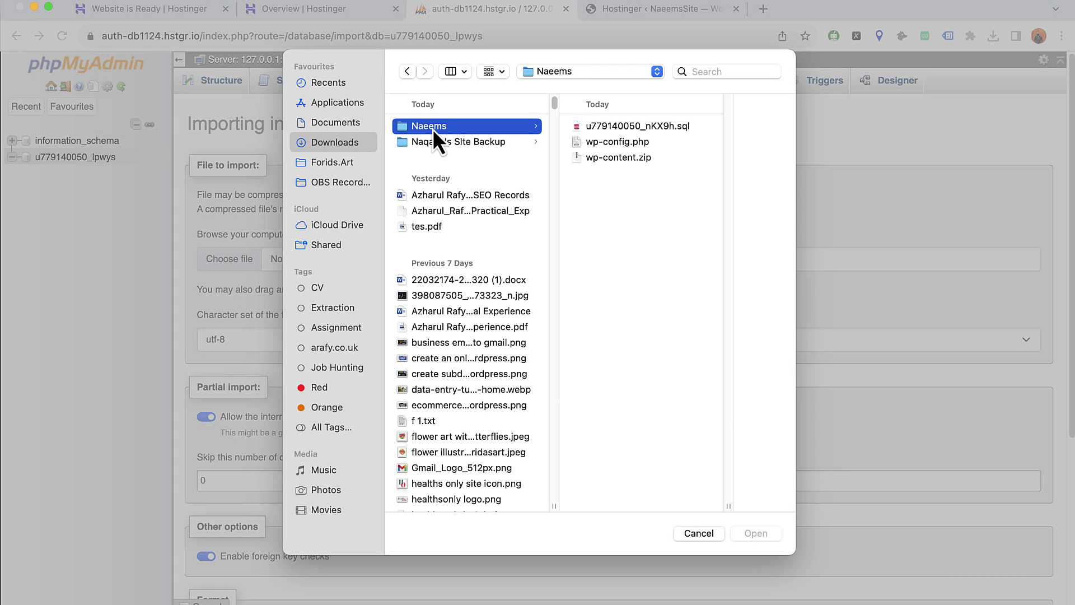
{"action": "left_click", "coordinate": [626, 129]}
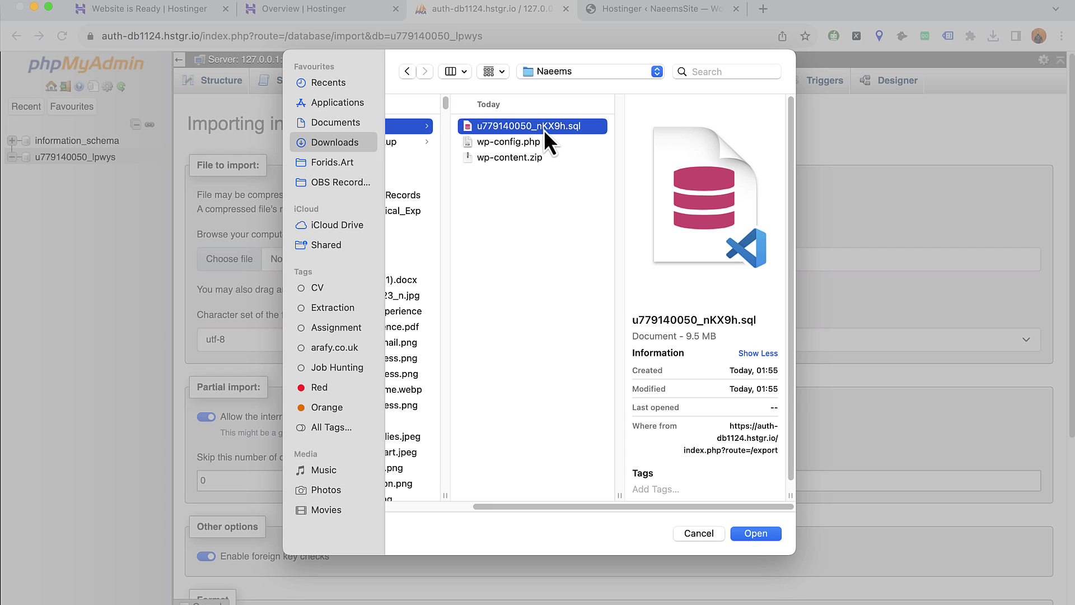
{"action": "left_click", "coordinate": [745, 533]}
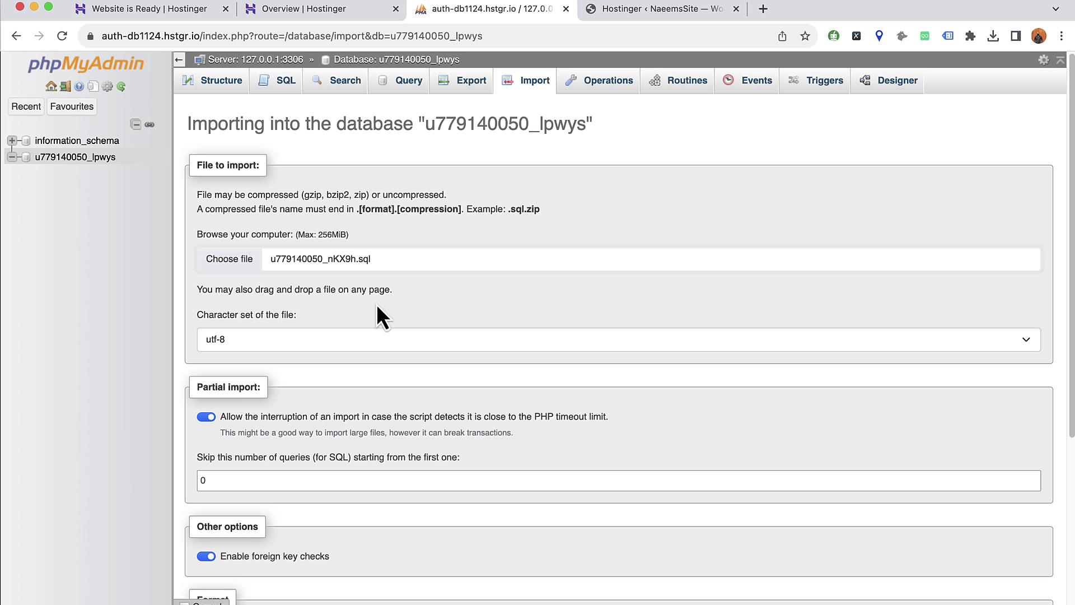
{"action": "scroll", "coordinate": [377, 306], "scroll_direction": "down", "scroll_amount": 5}
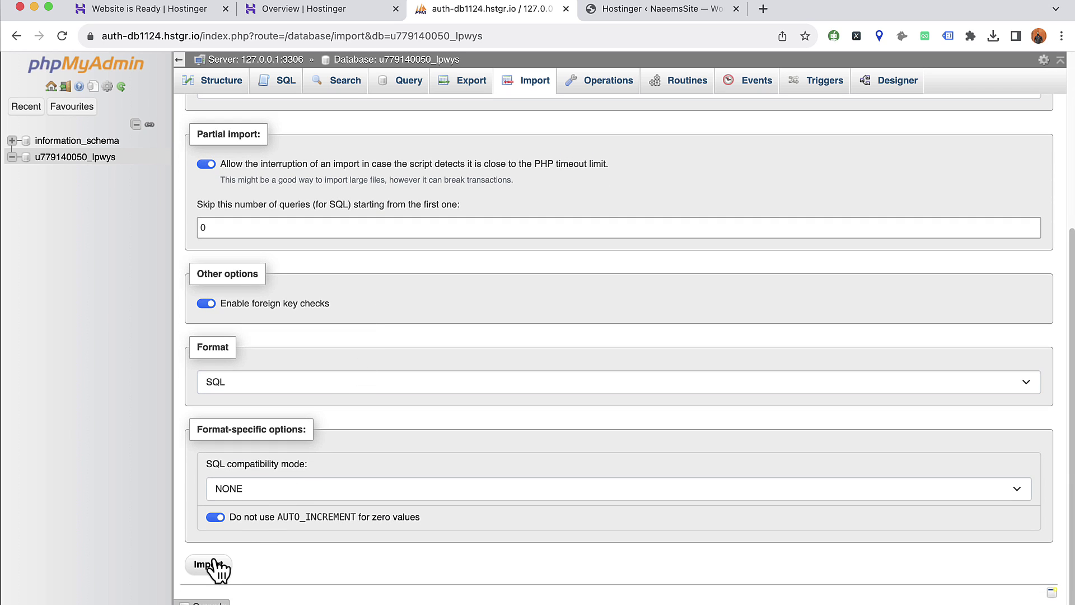
{"action": "left_click", "coordinate": [215, 563]}
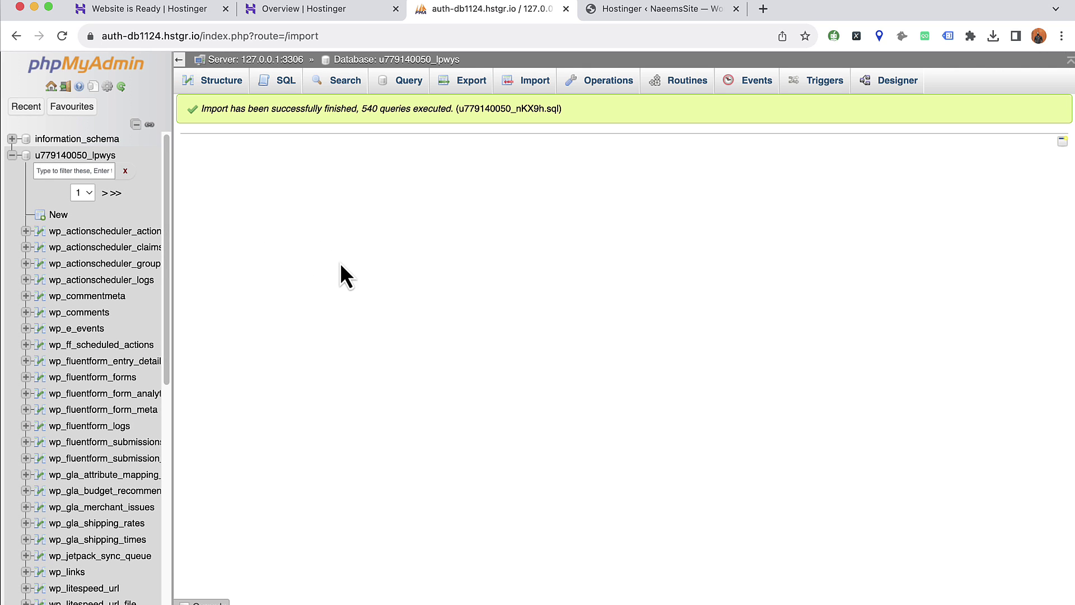
Check that the database structure lists 112 tables, 10,201 rows and 19.0 MiB
{"action": "left_click", "coordinate": [50, 158]}
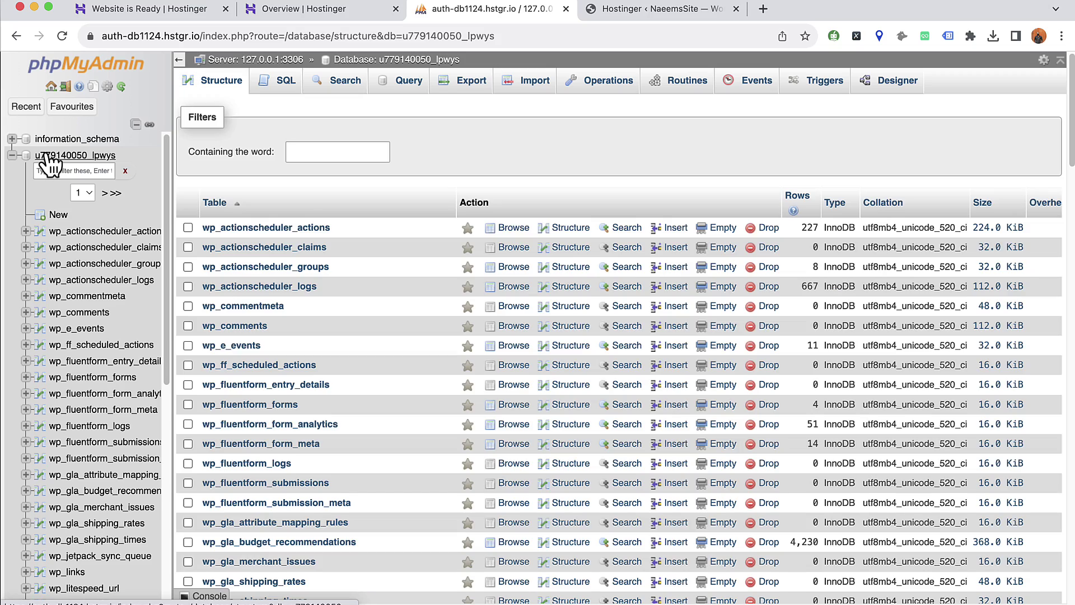
{"action": "scroll", "coordinate": [342, 408], "scroll_direction": "down", "scroll_amount": 20}
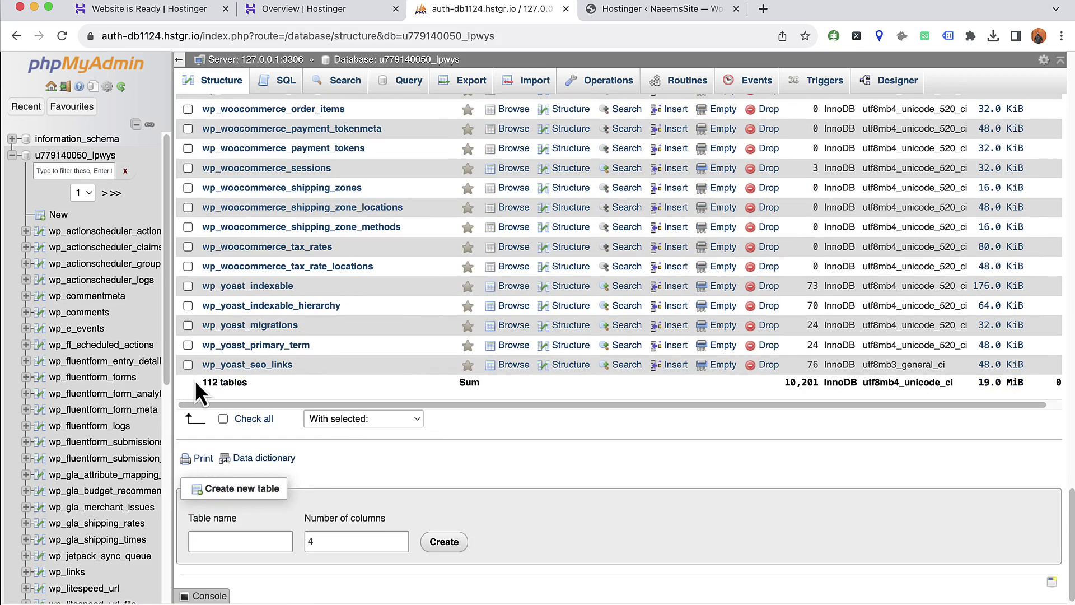
{"action": "left_click_drag", "start_coordinate": [211, 381], "coordinate": [235, 384]}
{"action": "left_click", "coordinate": [235, 383]}
{"action": "scroll", "coordinate": [102, 434], "scroll_direction": "down", "scroll_amount": 3}
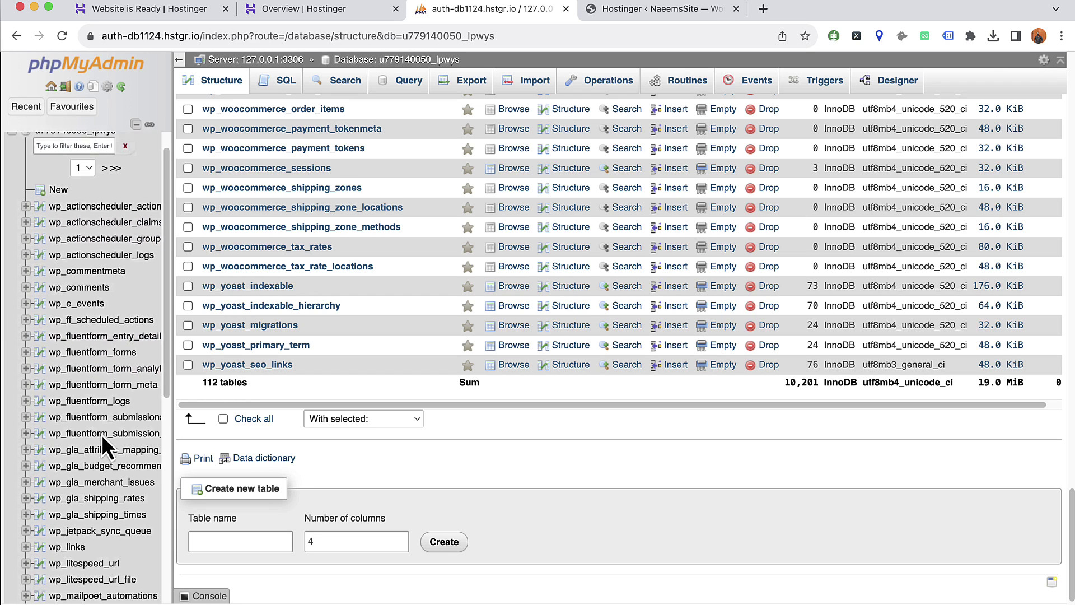
{"action": "scroll", "coordinate": [102, 437], "scroll_direction": "down", "scroll_amount": 10}
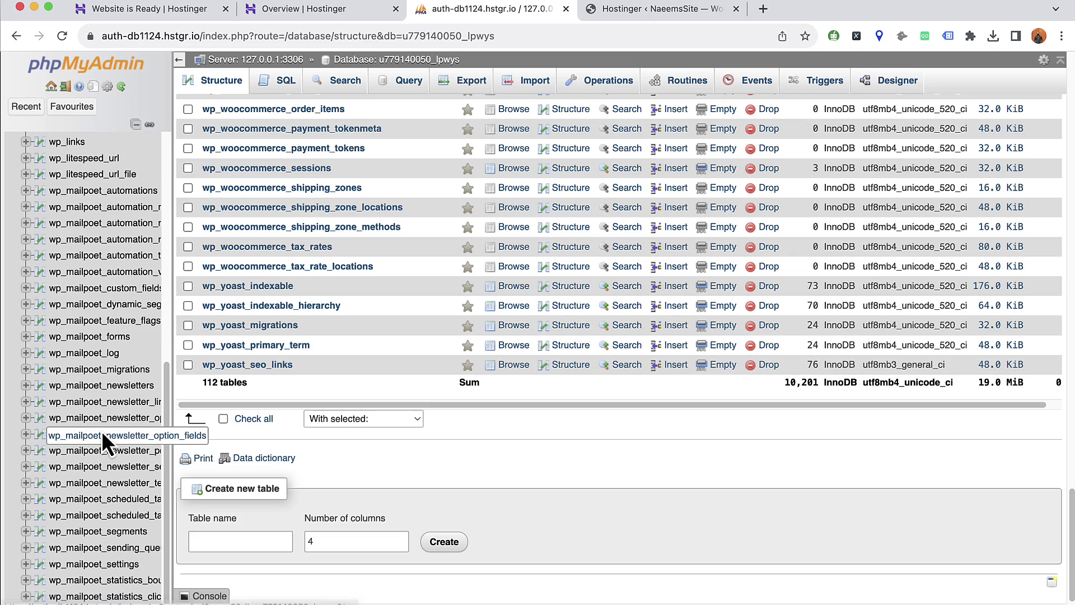
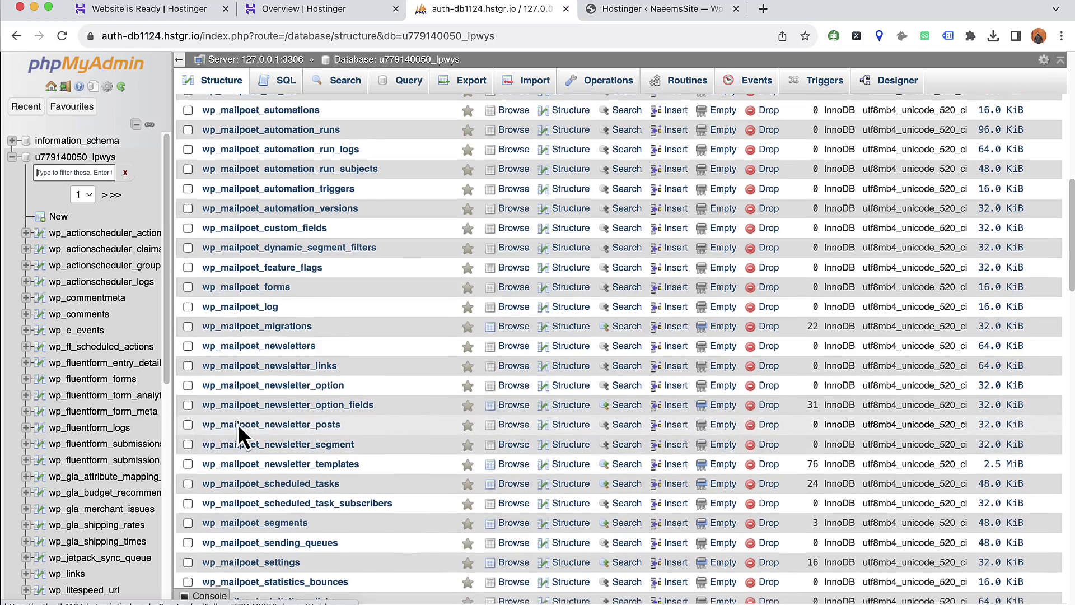
{"action": "scroll", "coordinate": [240, 465], "scroll_direction": "down", "scroll_amount": 8}
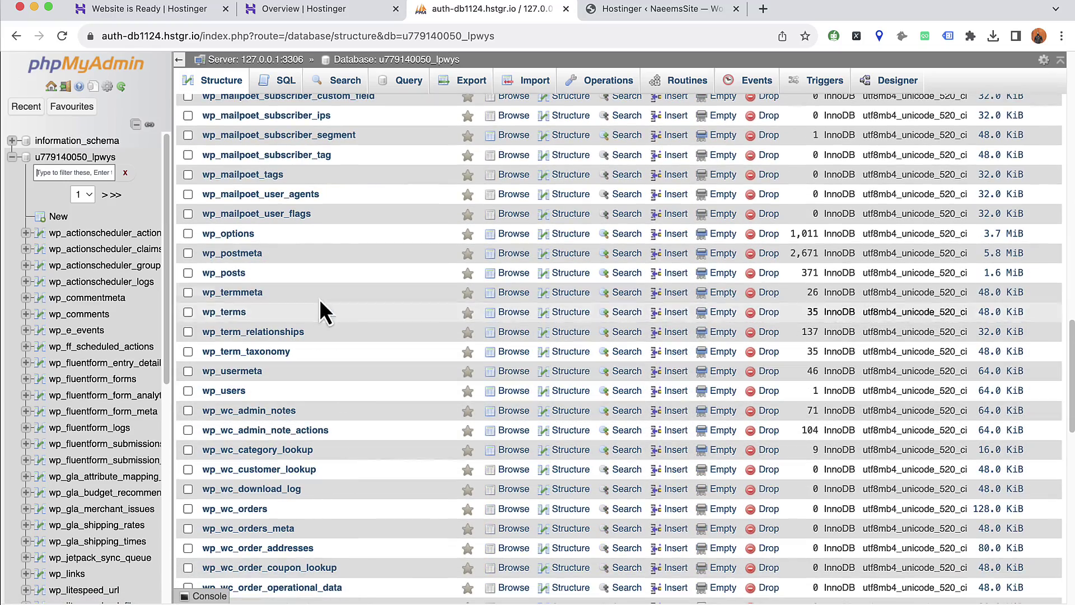
Browse the wp_options rows and open the siteurl row for editing
{"action": "left_click", "coordinate": [240, 235]}
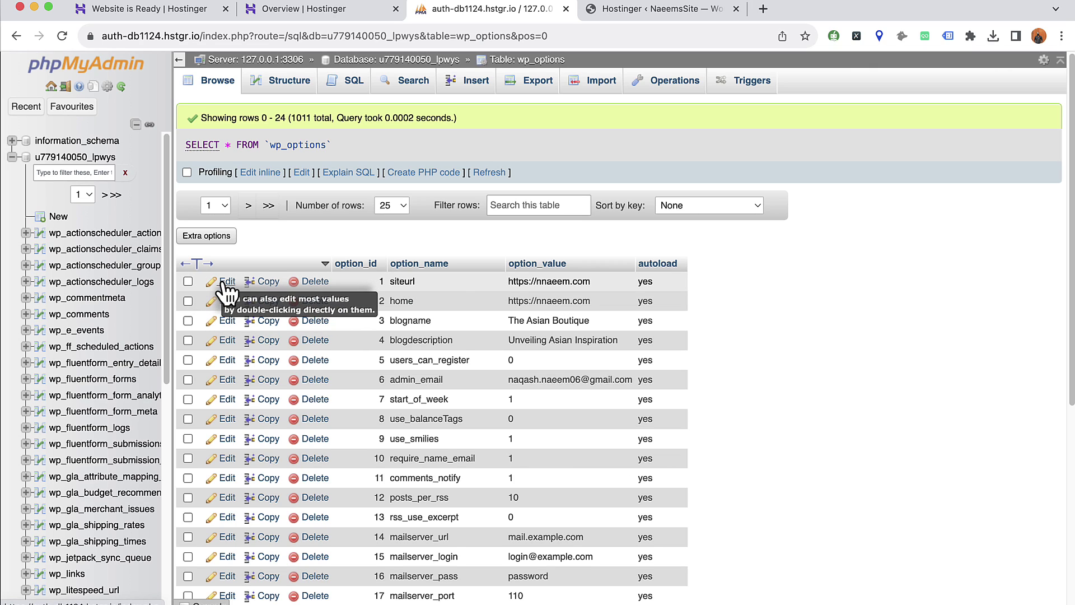
{"action": "left_click_drag", "start_coordinate": [390, 301], "coordinate": [487, 312]}
{"action": "left_click", "coordinate": [515, 306]}
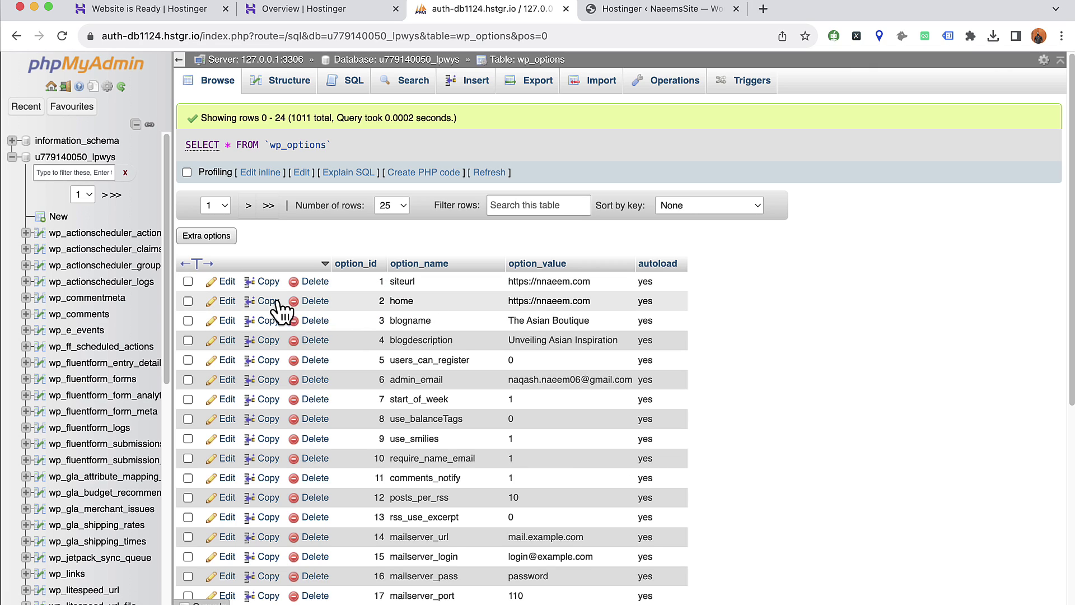
{"action": "left_click", "coordinate": [222, 285]}
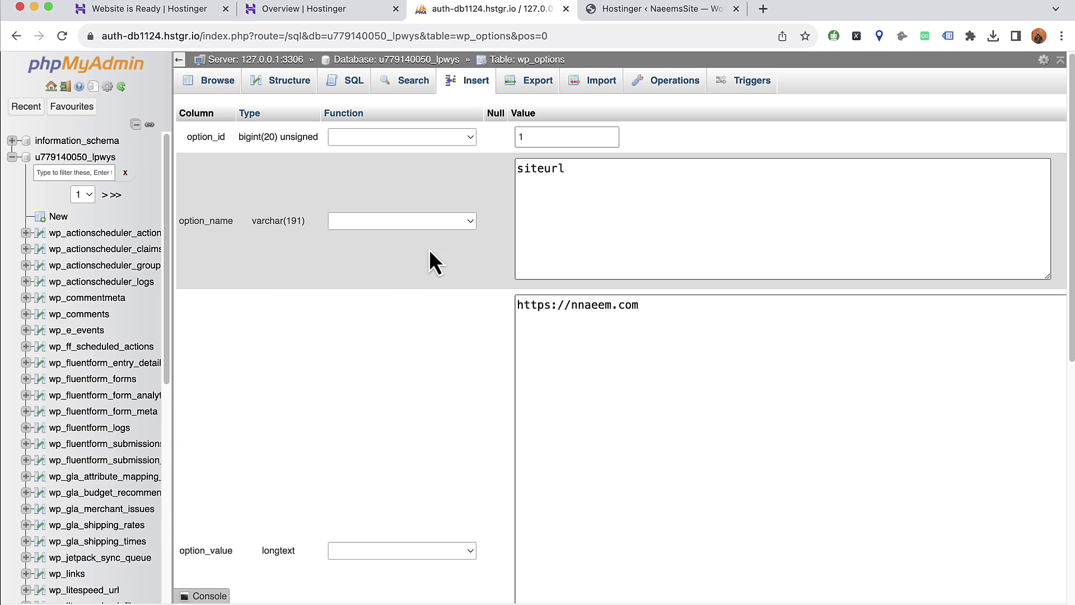
{"action": "left_click", "coordinate": [622, 16]}
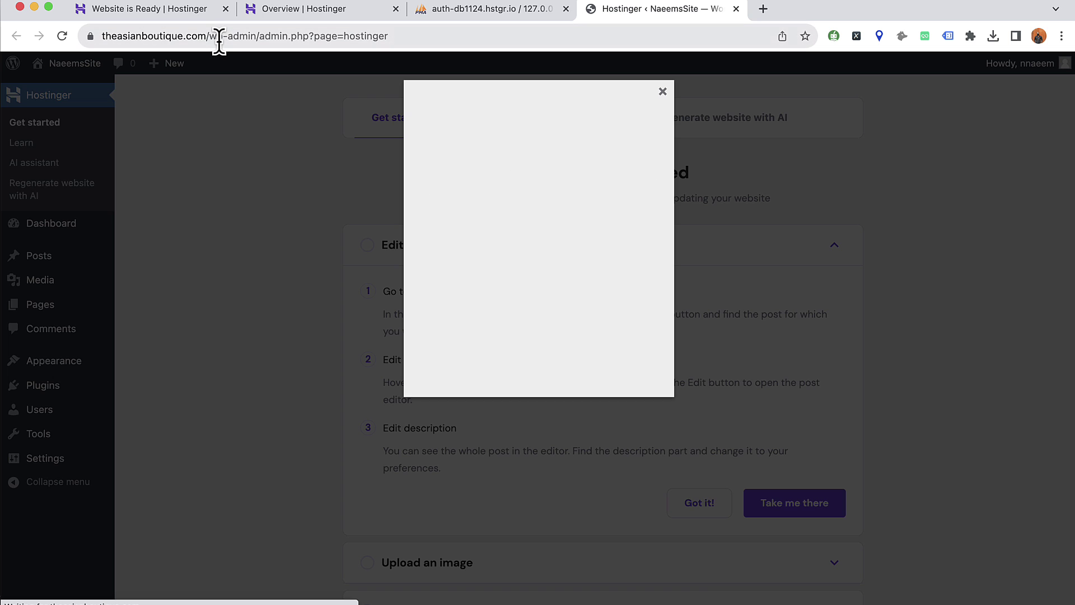
{"action": "left_click_drag", "start_coordinate": [214, 36], "coordinate": [89, 35]}
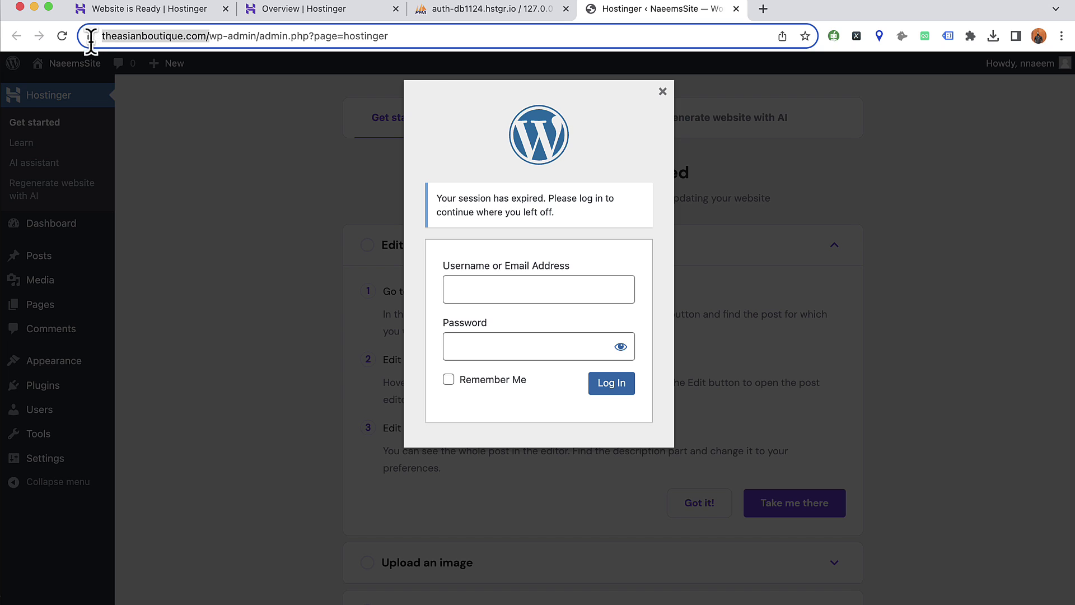
{"action": "right_click", "coordinate": [132, 34]}
{"action": "left_click", "coordinate": [169, 151]}
{"action": "left_click", "coordinate": [454, 18]}
{"action": "triple_click", "coordinate": [611, 319]}
{"action": "key", "text": "super+v"}
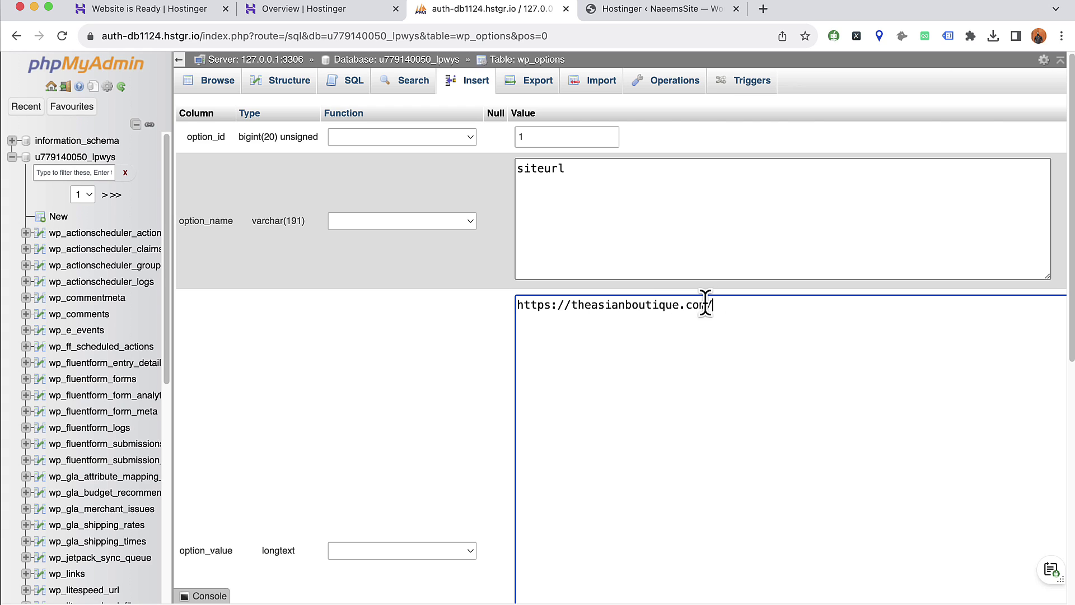
{"action": "scroll", "coordinate": [713, 354], "scroll_direction": "down", "scroll_amount": 8}
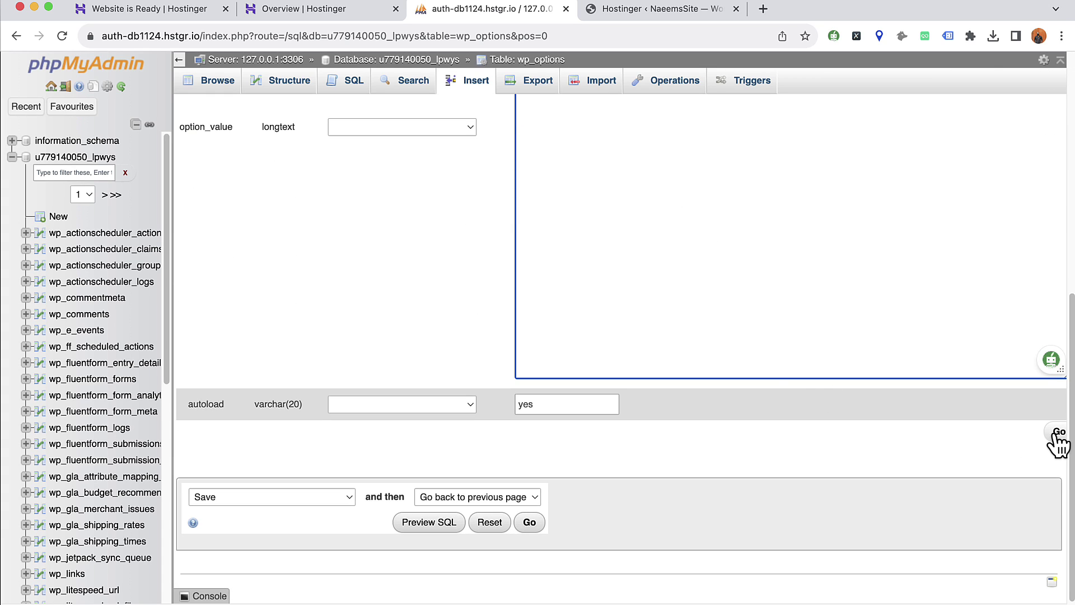
{"action": "left_click", "coordinate": [1057, 434]}
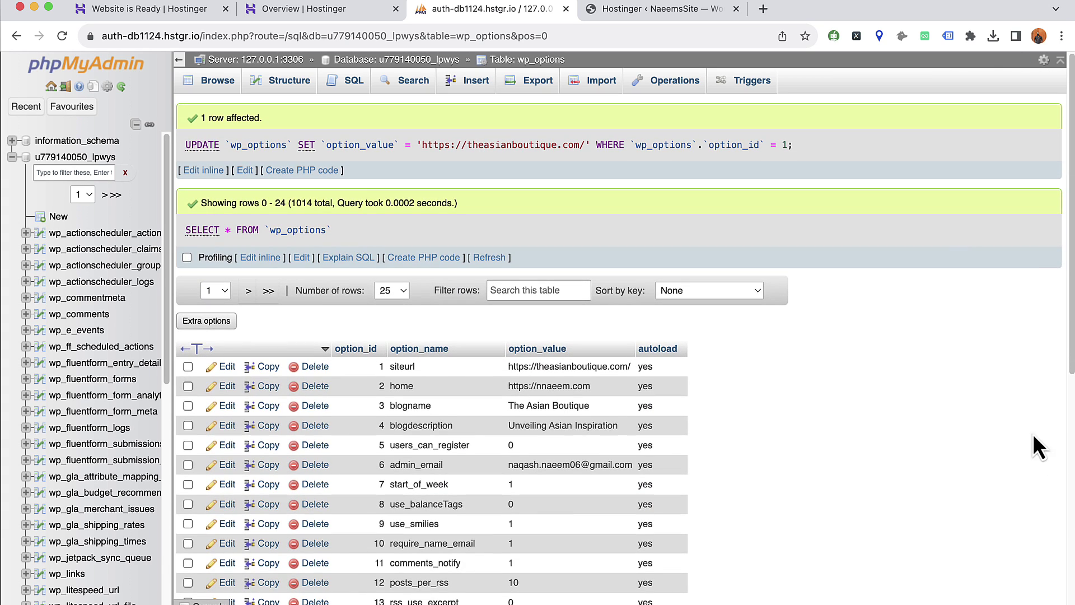
{"action": "left_click", "coordinate": [222, 386]}
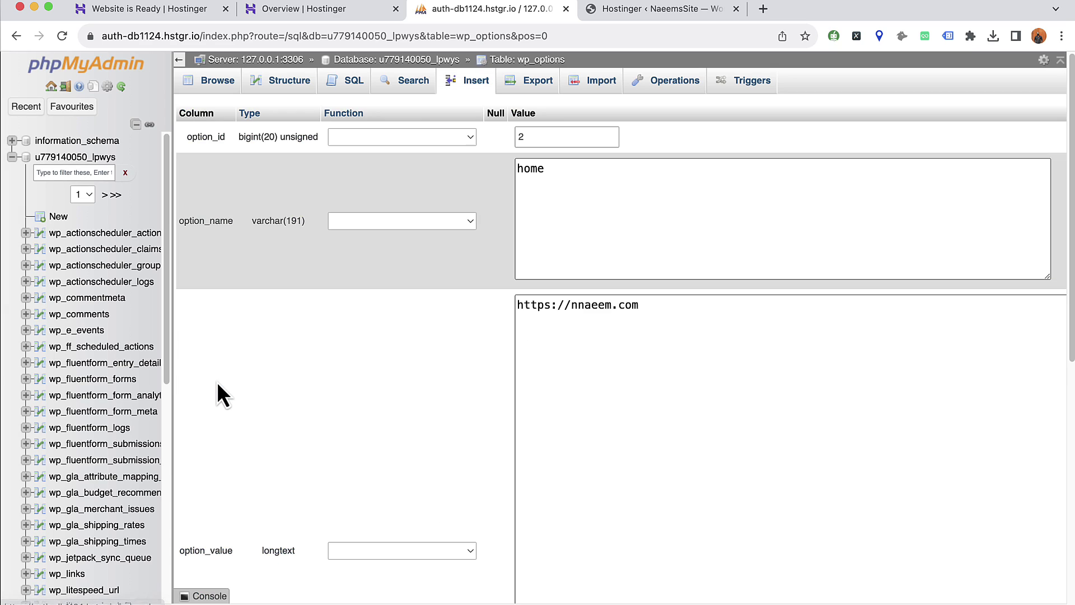
{"action": "triple_click", "coordinate": [628, 305]}
{"action": "key", "text": "super+v"}
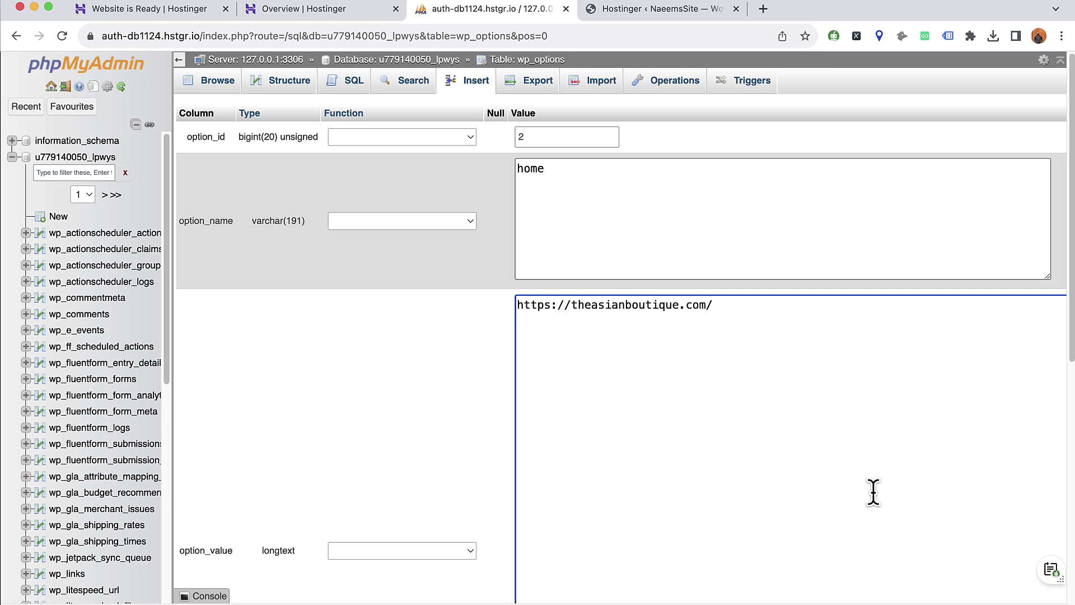
{"action": "scroll", "coordinate": [871, 477], "scroll_direction": "down", "scroll_amount": 5}
{"action": "scroll", "coordinate": [896, 477], "scroll_direction": "down", "scroll_amount": 3}
{"action": "left_click", "coordinate": [1060, 431]}
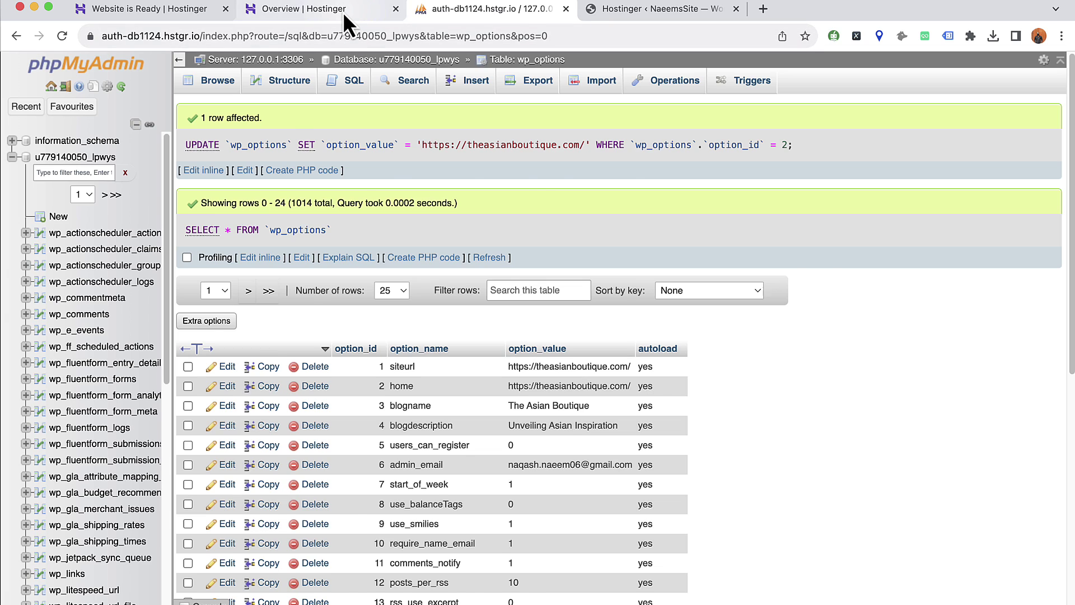
Open Hostinger's File Manager and access theasianboutique.com's hosting files
{"action": "left_click", "coordinate": [343, 12]}
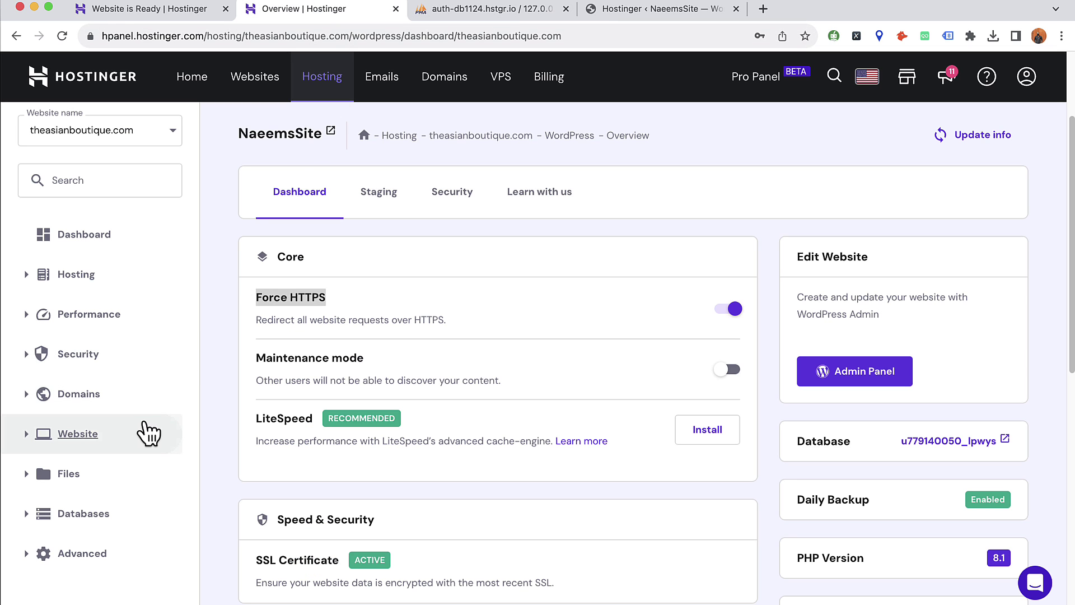
{"action": "left_click", "coordinate": [68, 476]}
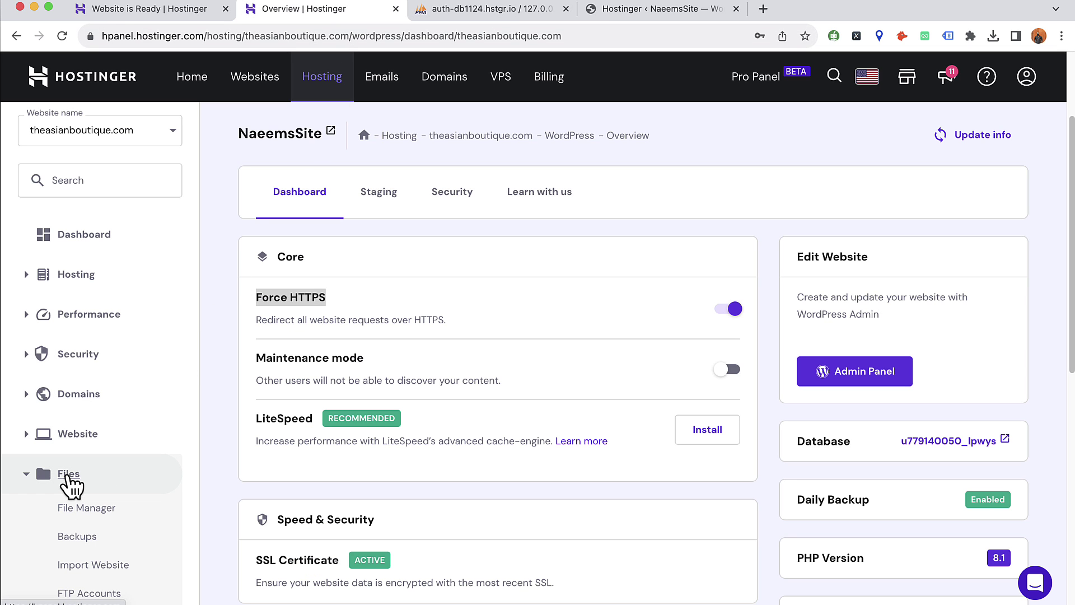
{"action": "left_click", "coordinate": [99, 509]}
{"action": "left_click", "coordinate": [459, 320]}
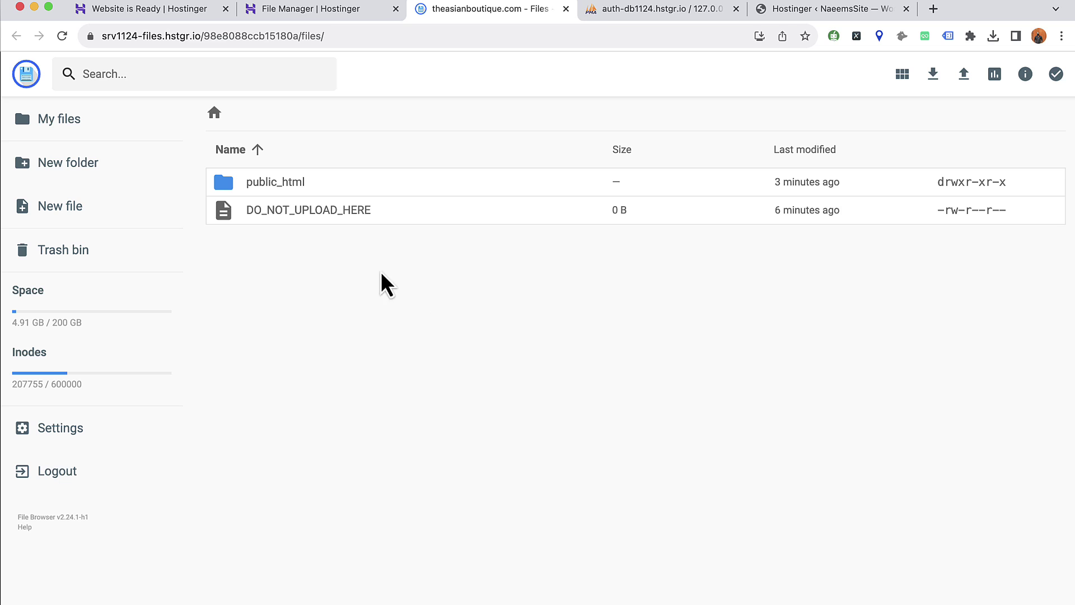
Permanently delete wp-content from public_html, then bring up the local wp-content.zip in Finder
{"action": "double_click", "coordinate": [284, 185]}
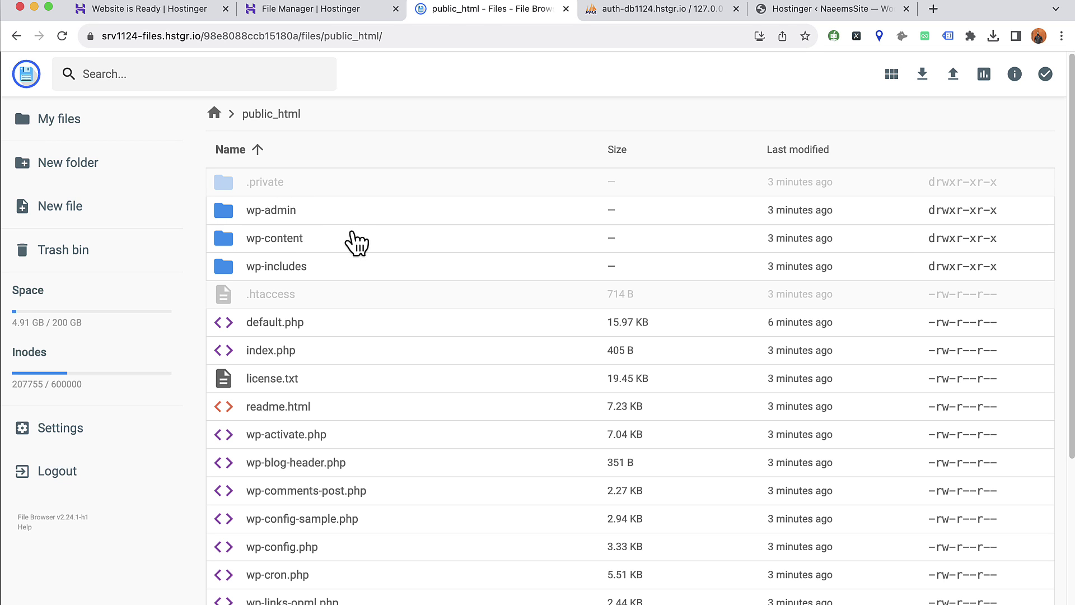
{"action": "left_click", "coordinate": [336, 239]}
{"action": "right_click", "coordinate": [332, 239]}
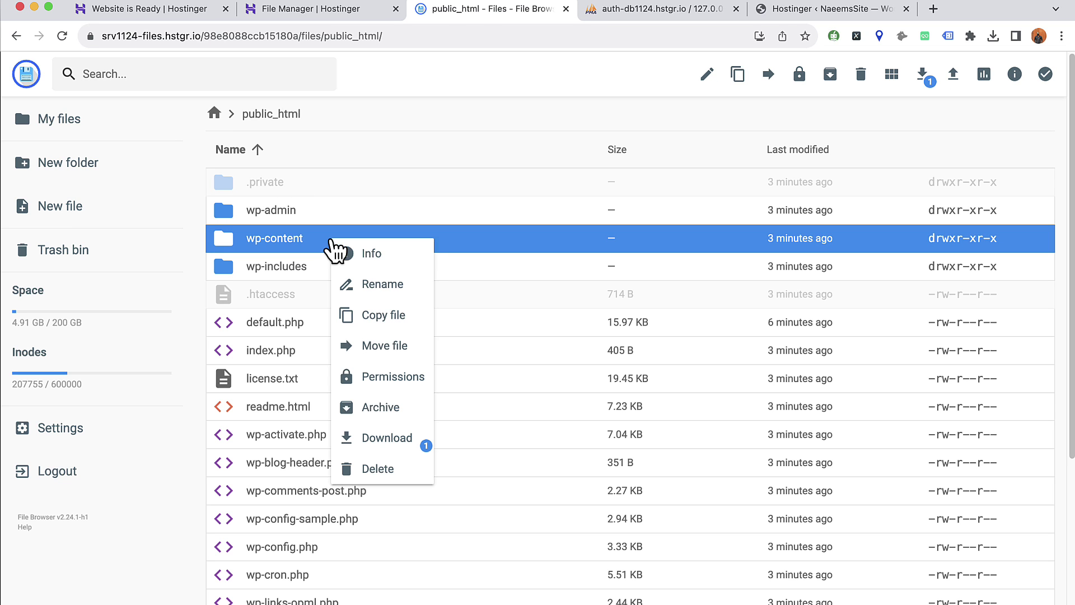
{"action": "left_click", "coordinate": [385, 470]}
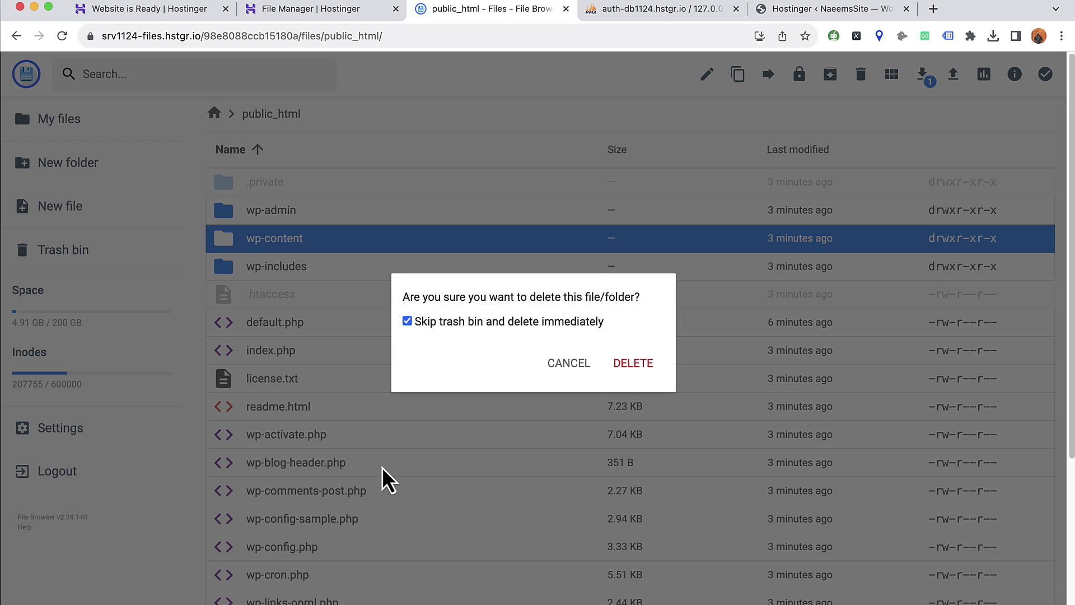
{"action": "left_click", "coordinate": [634, 381]}
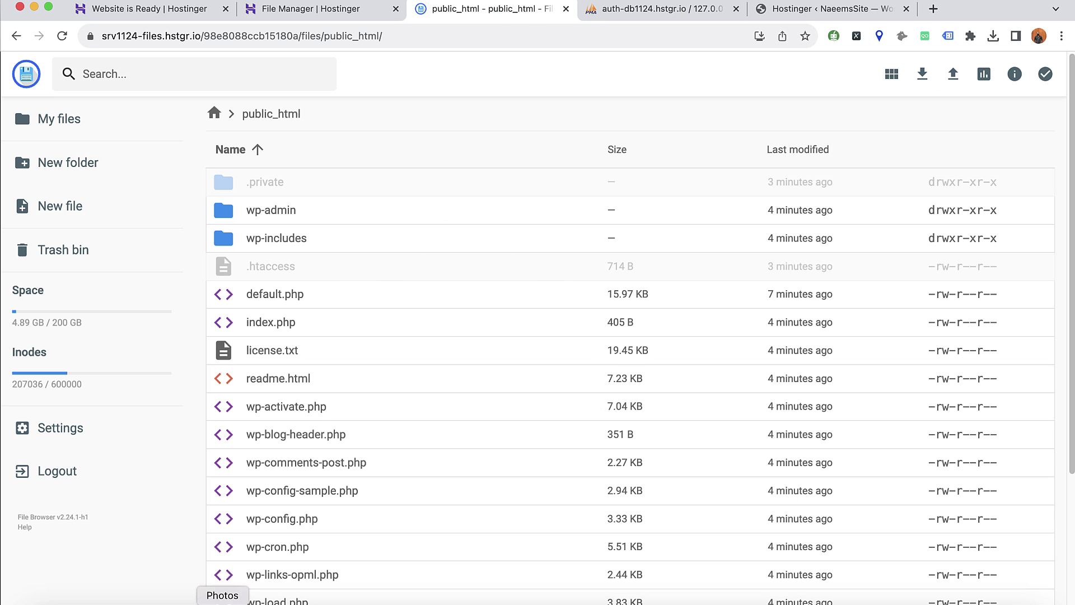
{"action": "left_click", "coordinate": [47, 603]}
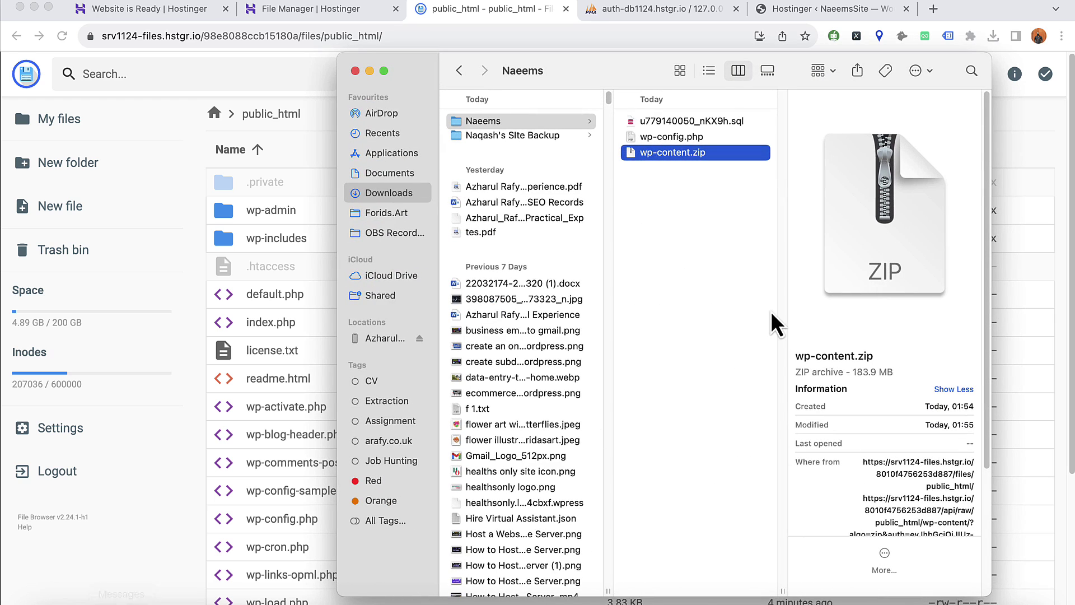
Upload the local wp-content.zip archive into public_html
{"action": "mouse_move", "coordinate": [667, 160]}
{"action": "left_mouse_down"}
{"action": "mouse_move", "coordinate": [708, 162]}
{"action": "mouse_move", "coordinate": [688, 153]}
{"action": "left_mouse_up"}
{"action": "left_click", "coordinate": [690, 157]}
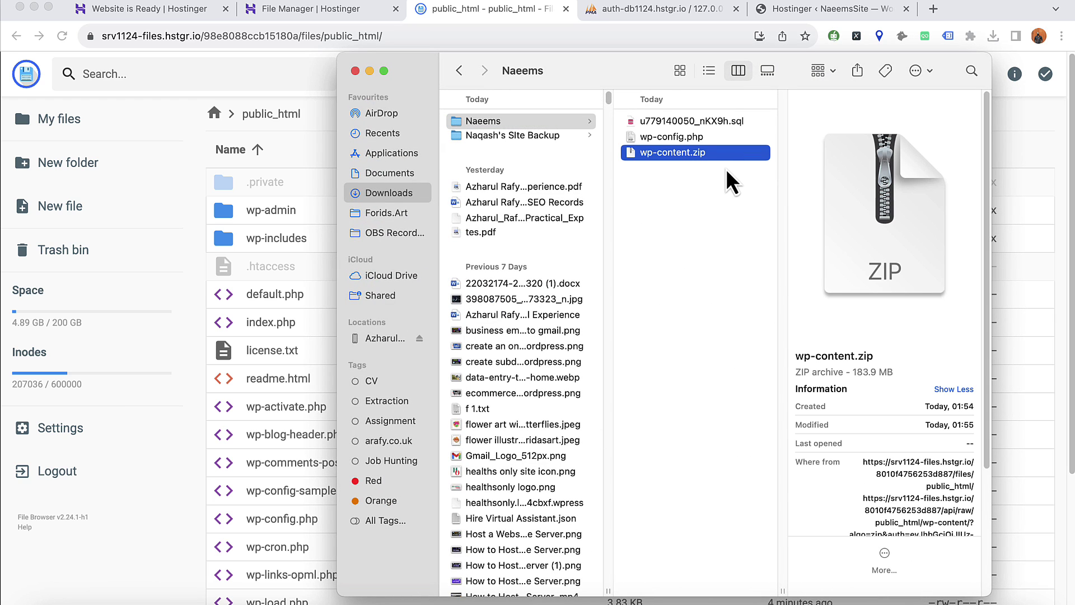
{"action": "left_click", "coordinate": [199, 227]}
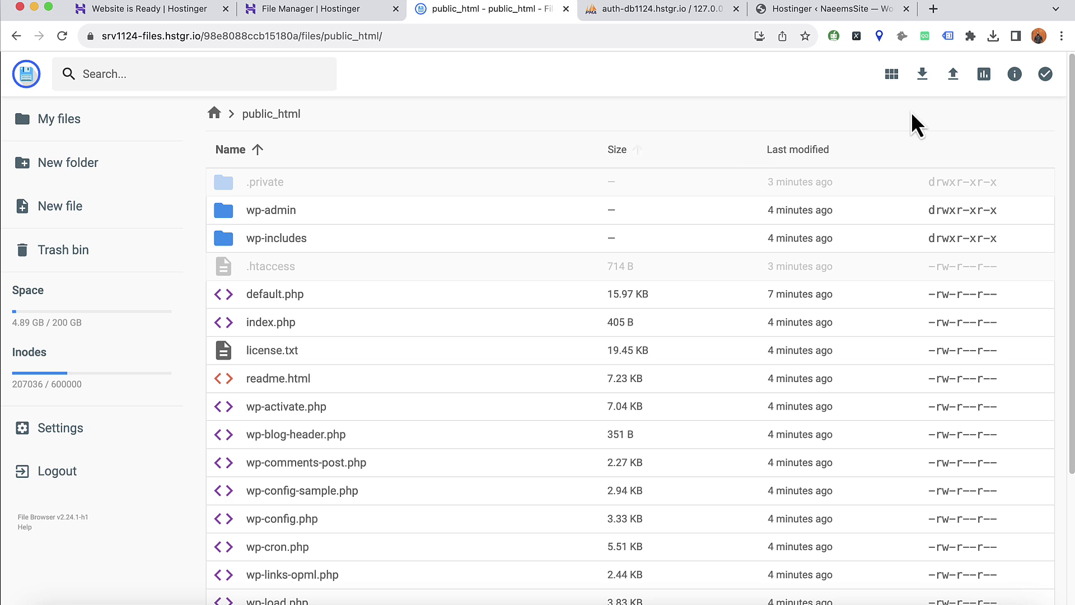
{"action": "left_click", "coordinate": [955, 76]}
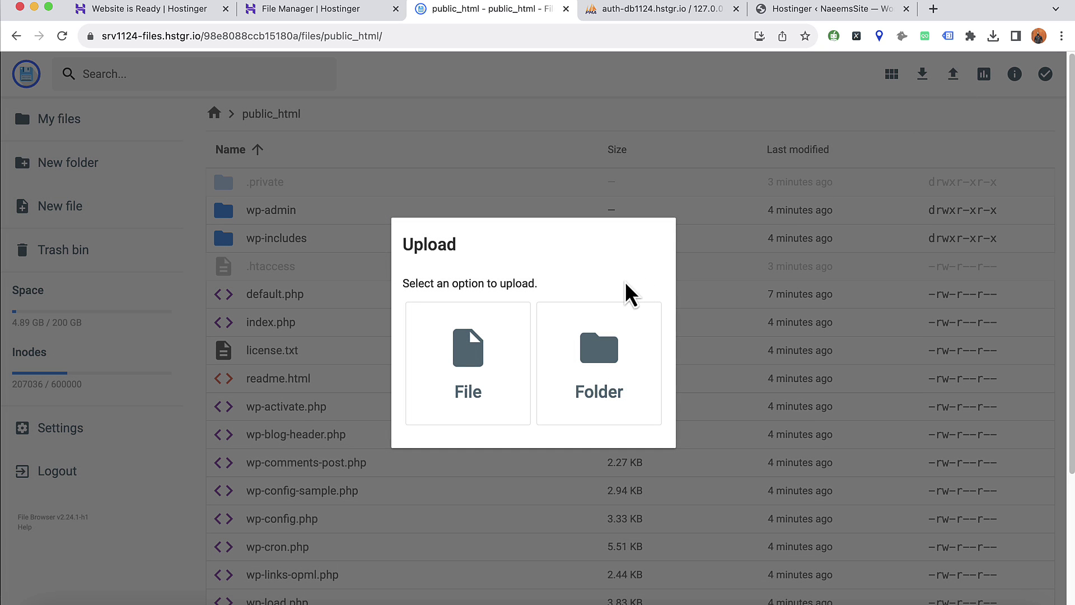
{"action": "left_click", "coordinate": [480, 353]}
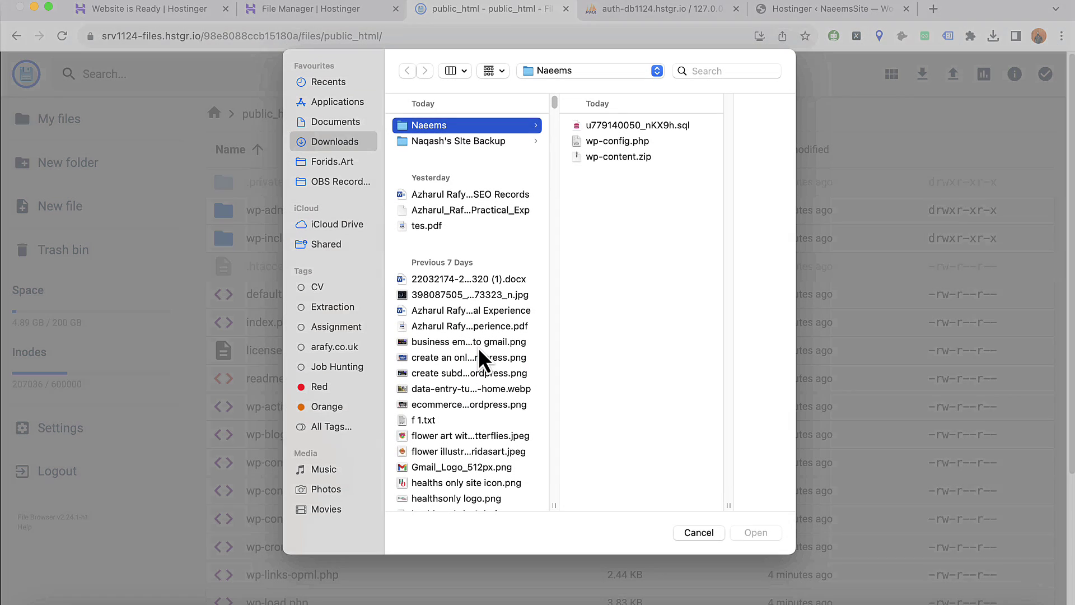
{"action": "left_click", "coordinate": [620, 160]}
{"action": "left_click", "coordinate": [755, 535]}
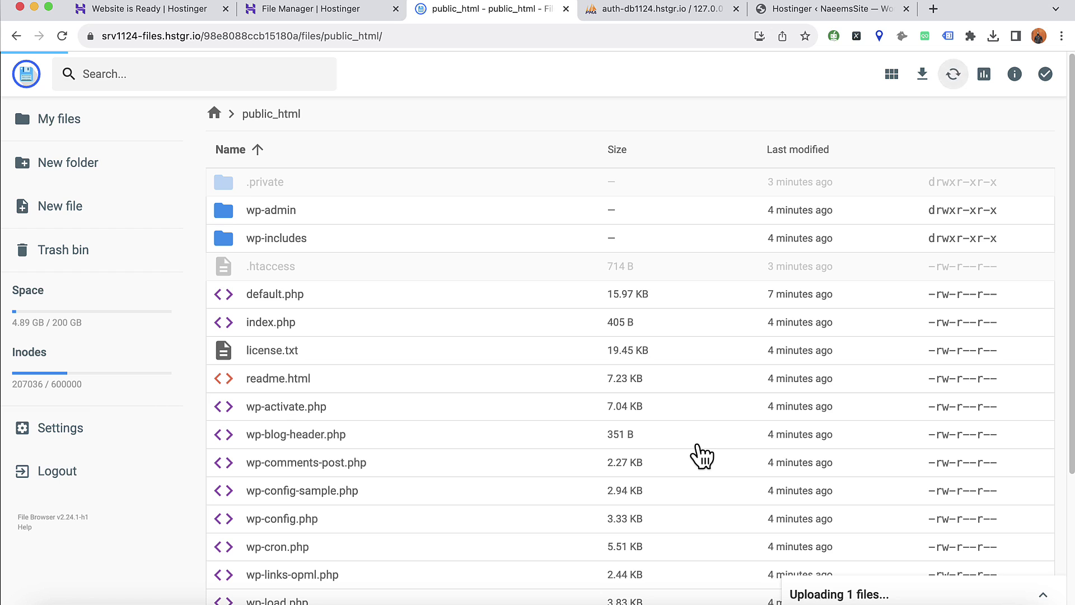
{"action": "left_click", "coordinate": [946, 79]}
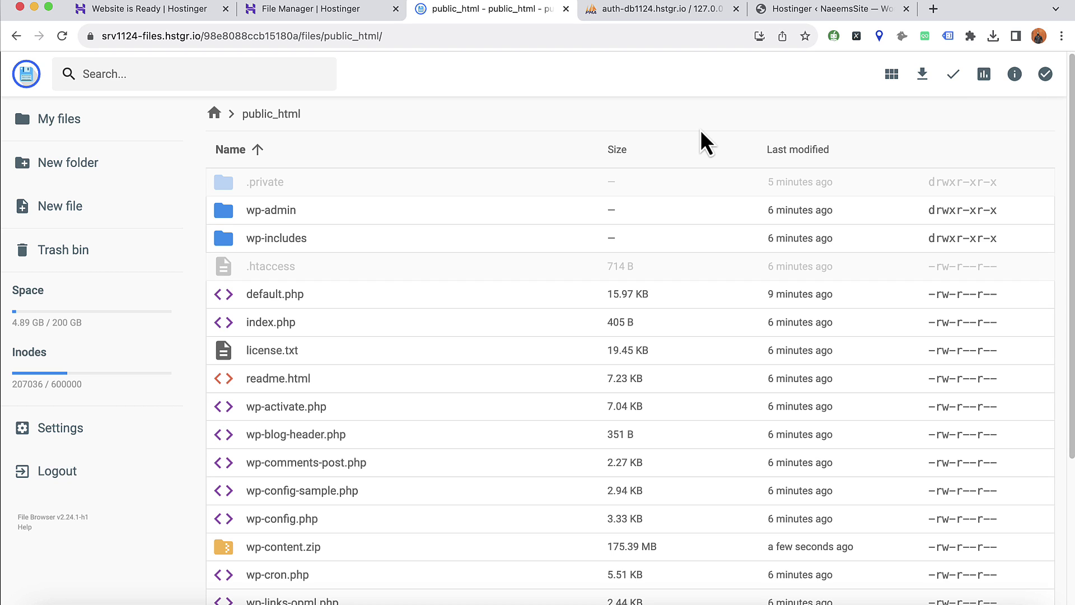
Extract wp-content.zip, entering wp-content as the destination folder name
{"action": "left_click", "coordinate": [284, 548]}
{"action": "right_click", "coordinate": [329, 544]}
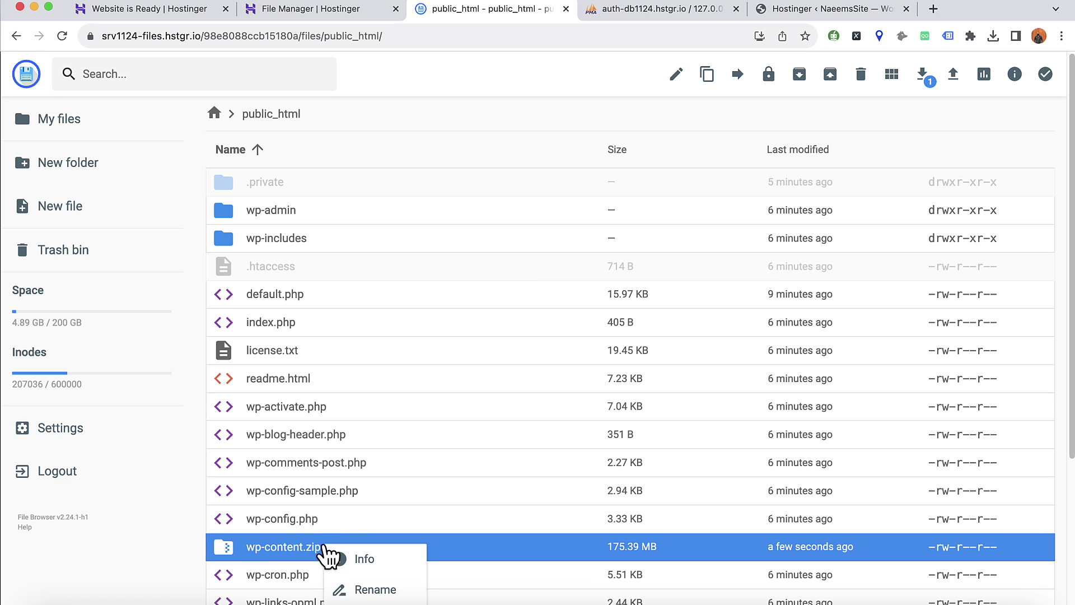
{"action": "left_click", "coordinate": [420, 552]}
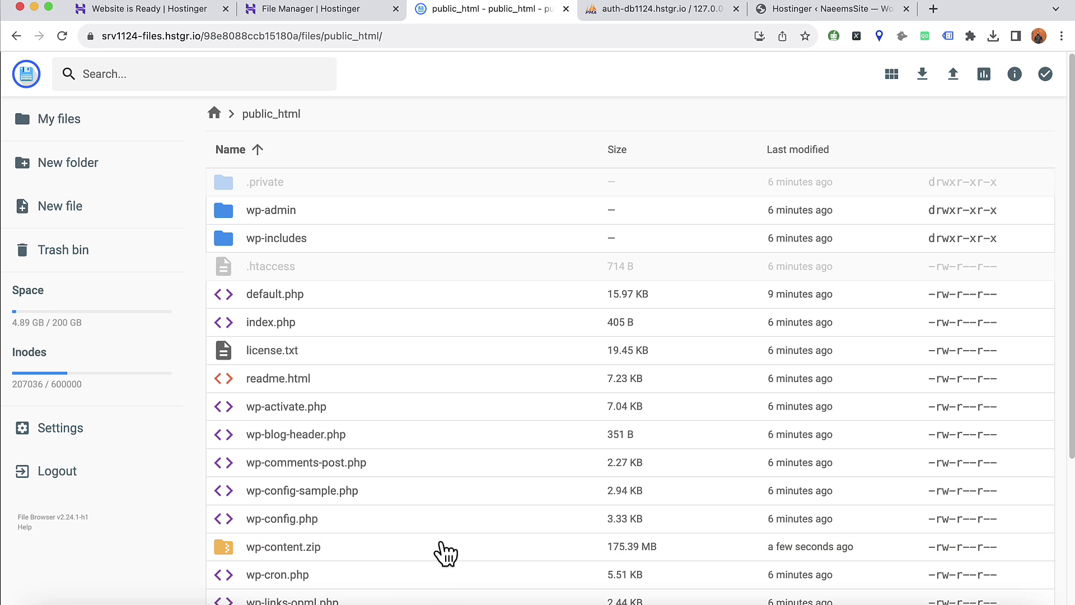
{"action": "scroll", "coordinate": [423, 551], "scroll_direction": "down", "scroll_amount": 5}
{"action": "right_click", "coordinate": [359, 336]}
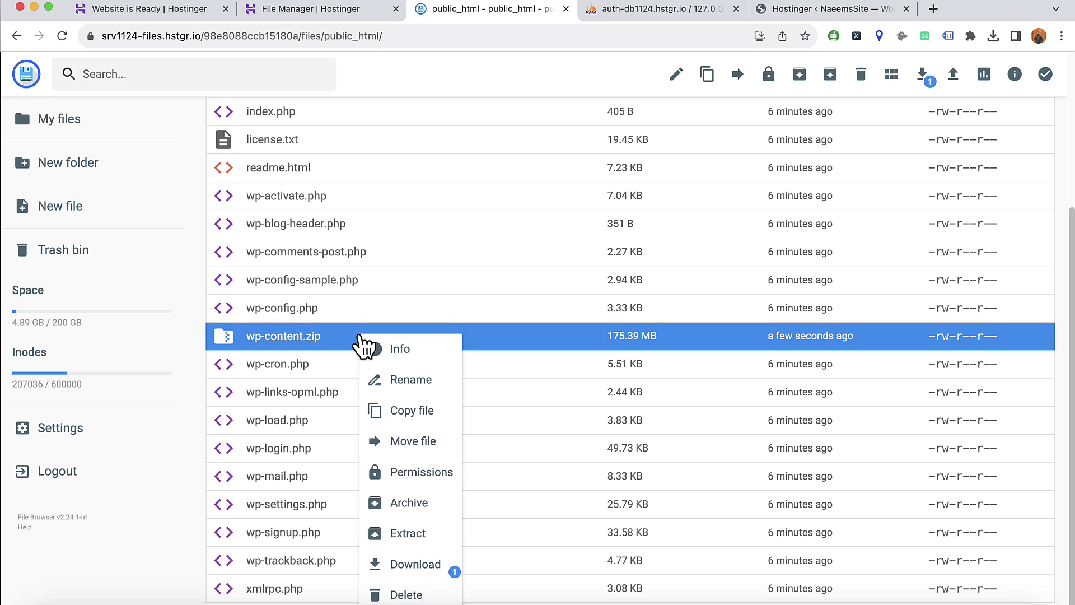
{"action": "left_click", "coordinate": [408, 533]}
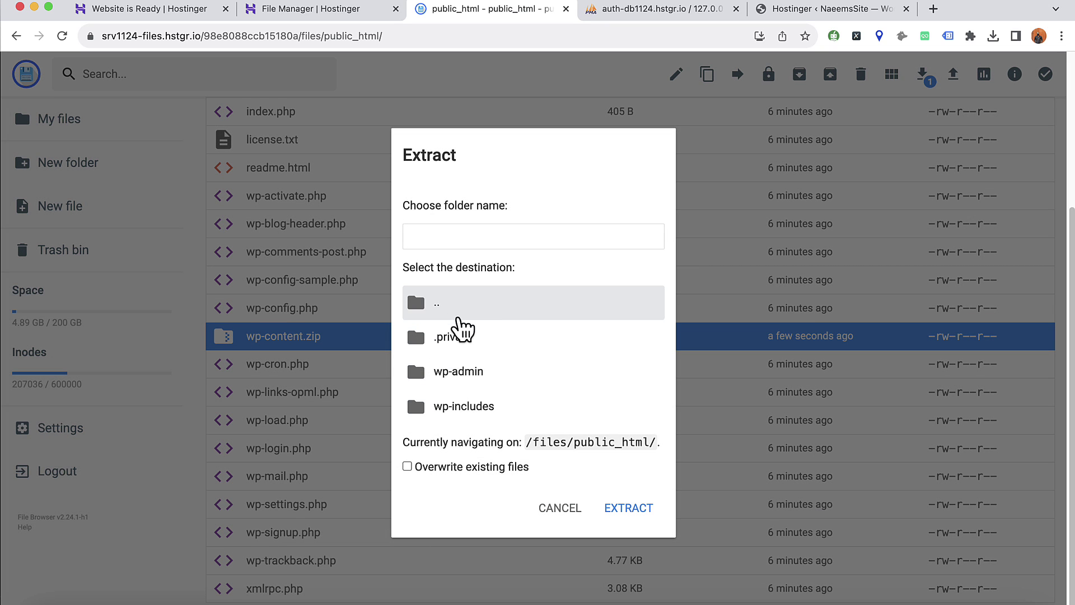
{"action": "left_click", "coordinate": [481, 234]}
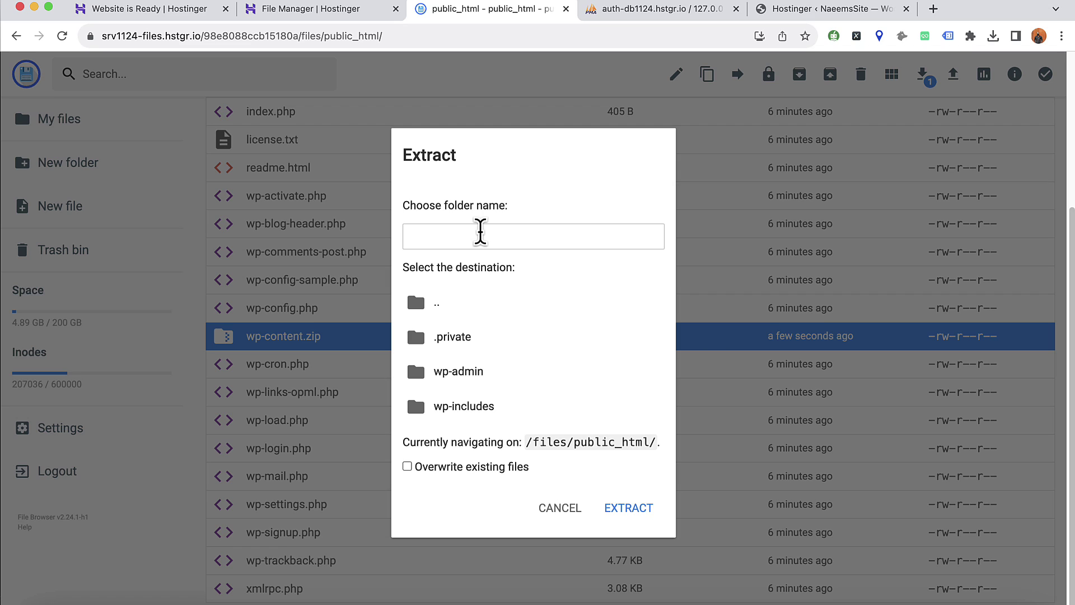
{"action": "type", "text": "wp-content"}
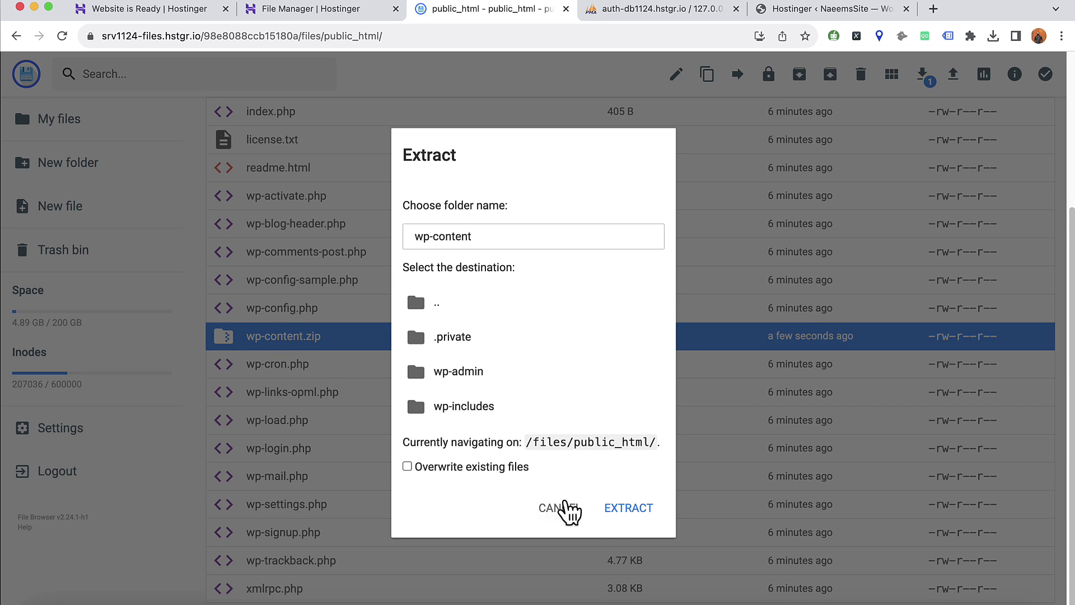
Run the extraction and check the new wp-content folder's contents before returning to public_html
{"action": "left_click", "coordinate": [639, 515]}
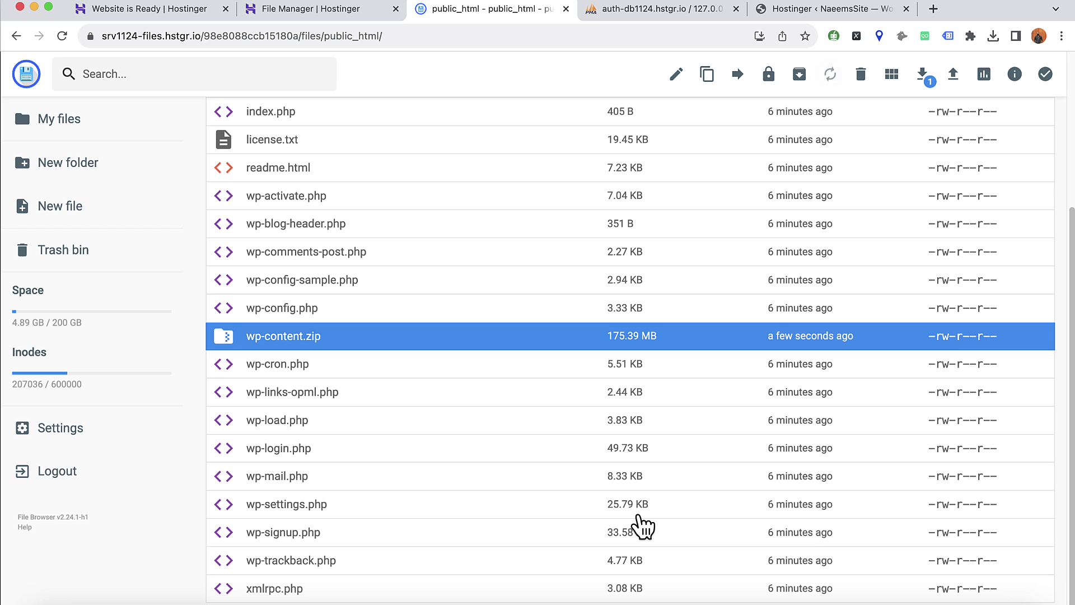
{"action": "scroll", "coordinate": [535, 402], "scroll_direction": "up", "scroll_amount": 5}
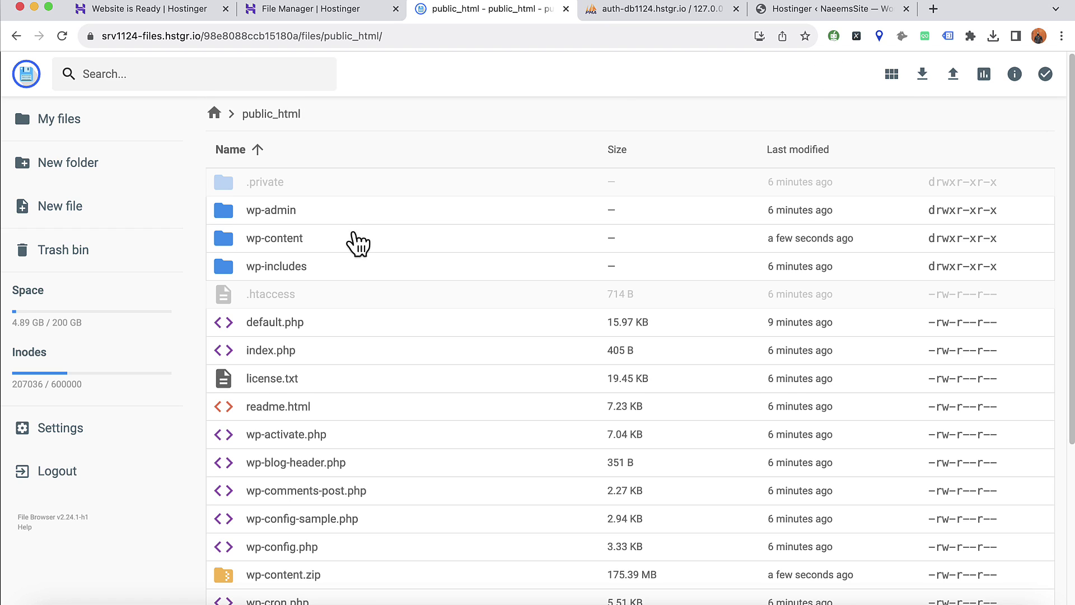
{"action": "left_click", "coordinate": [339, 247]}
{"action": "double_click", "coordinate": [345, 247]}
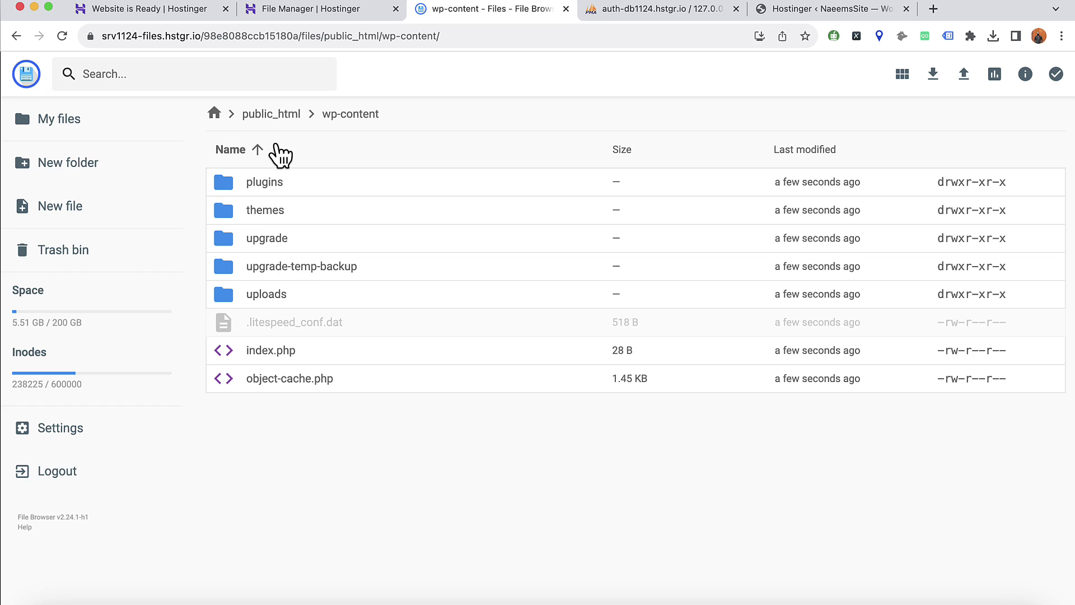
{"action": "left_click", "coordinate": [294, 115]}
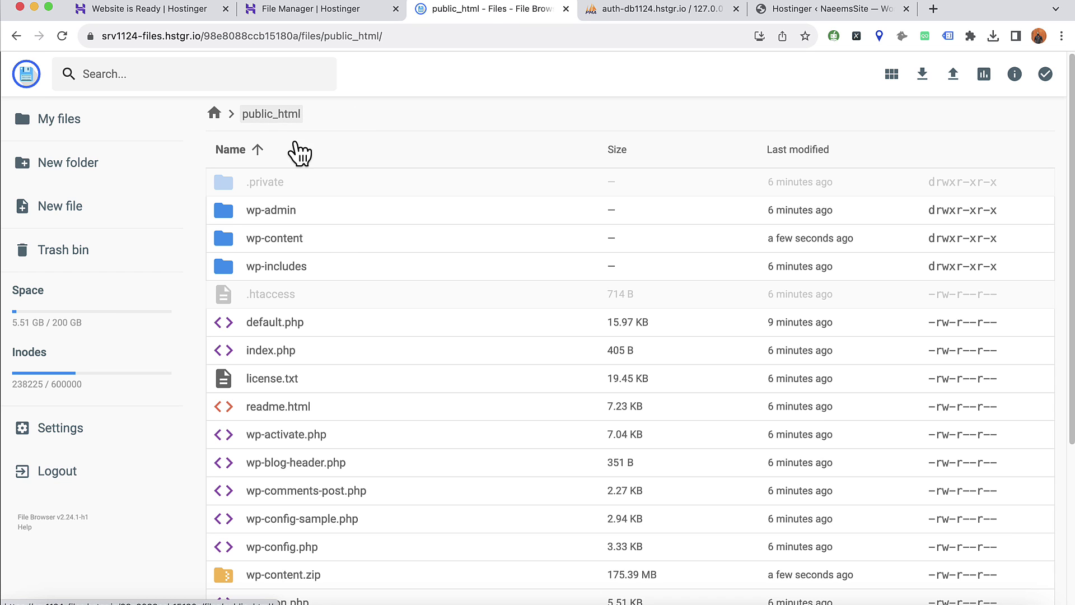
Delete the wp-content.zip archive from public_html
{"action": "left_click", "coordinate": [347, 580]}
{"action": "scroll", "coordinate": [400, 470], "scroll_direction": "down", "scroll_amount": 4}
{"action": "right_click", "coordinate": [344, 346]}
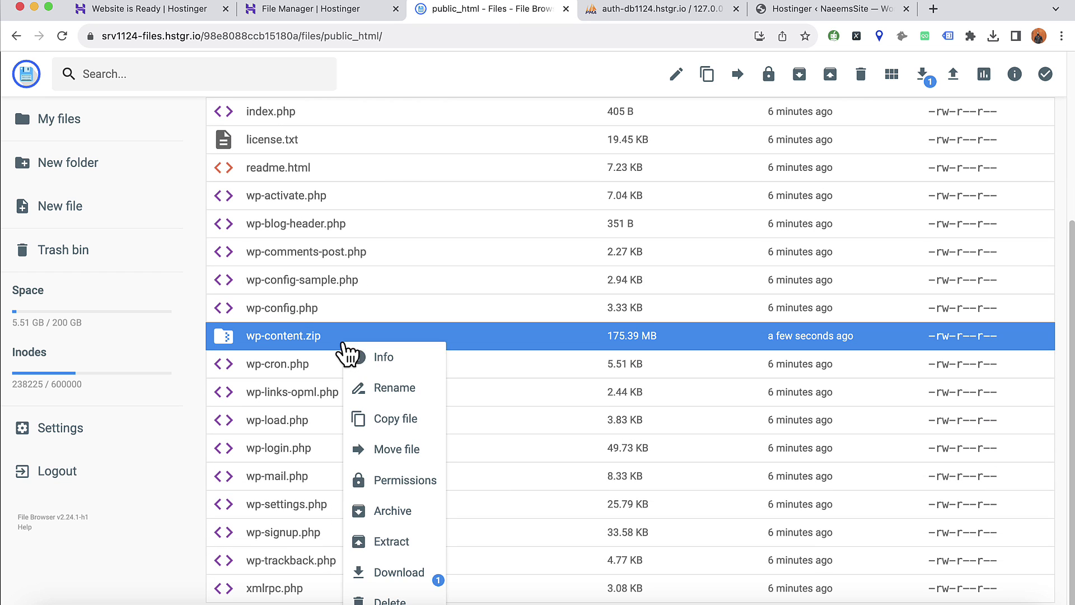
{"action": "scroll", "coordinate": [395, 595], "scroll_direction": "down", "scroll_amount": 1}
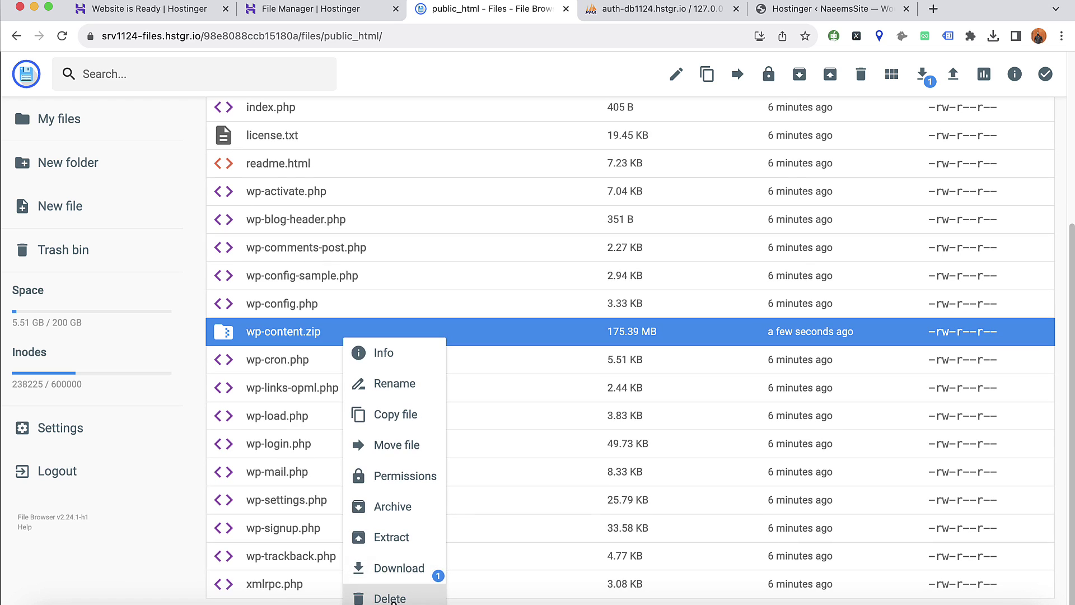
{"action": "left_click", "coordinate": [392, 598]}
{"action": "left_click", "coordinate": [635, 365]}
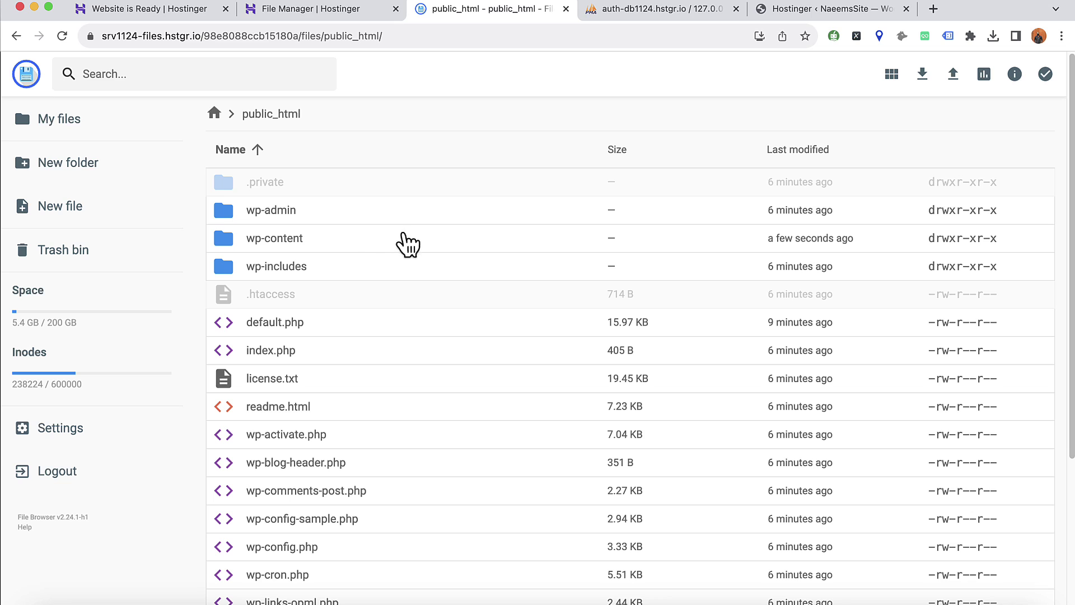
Try logging in to WordPress admin with the saved username and password
{"action": "left_click", "coordinate": [791, 18]}
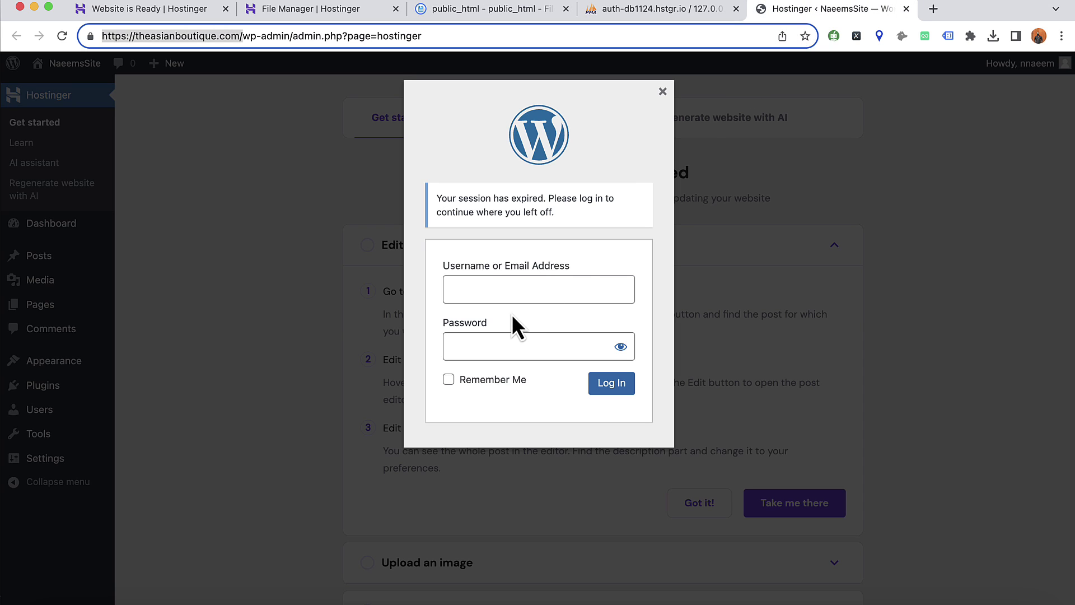
{"action": "left_click", "coordinate": [506, 295]}
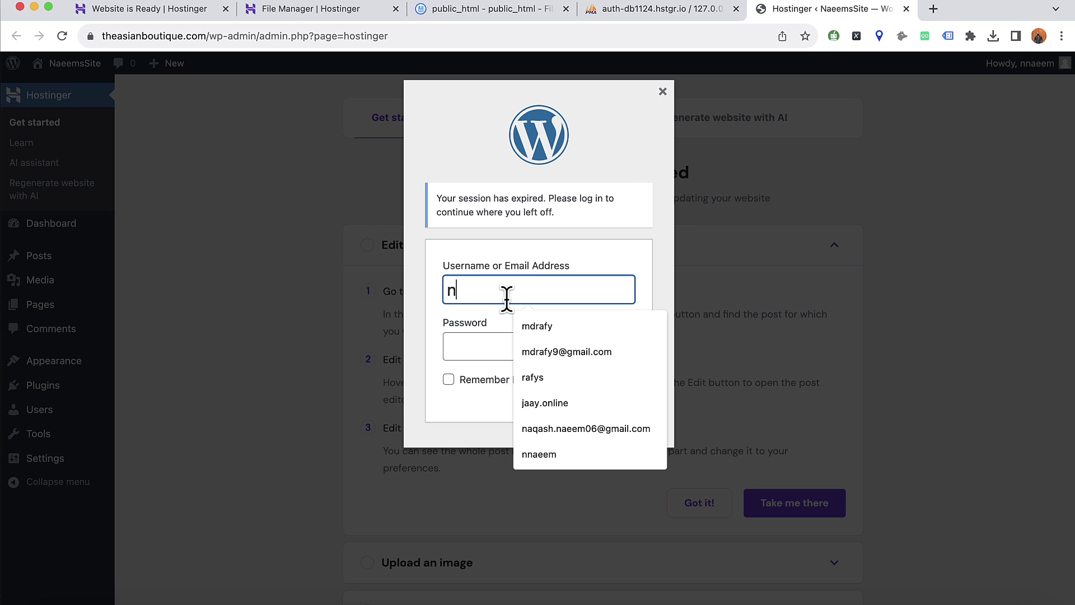
{"action": "type", "text": "nn"}
{"action": "left_click", "coordinate": [554, 326]}
{"action": "left_click", "coordinate": [550, 340]}
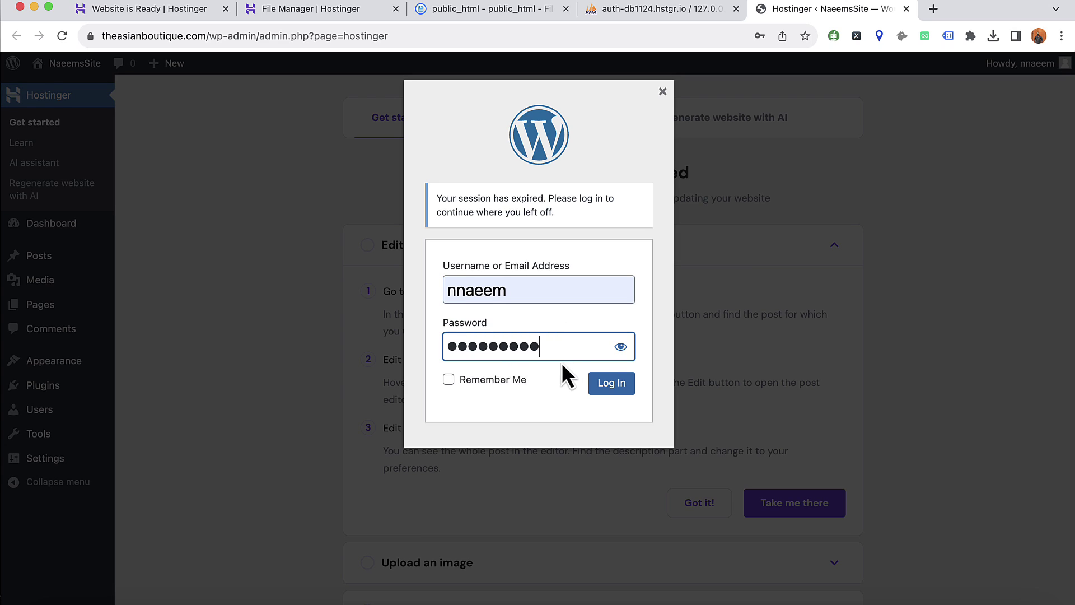
{"action": "left_click", "coordinate": [616, 392]}
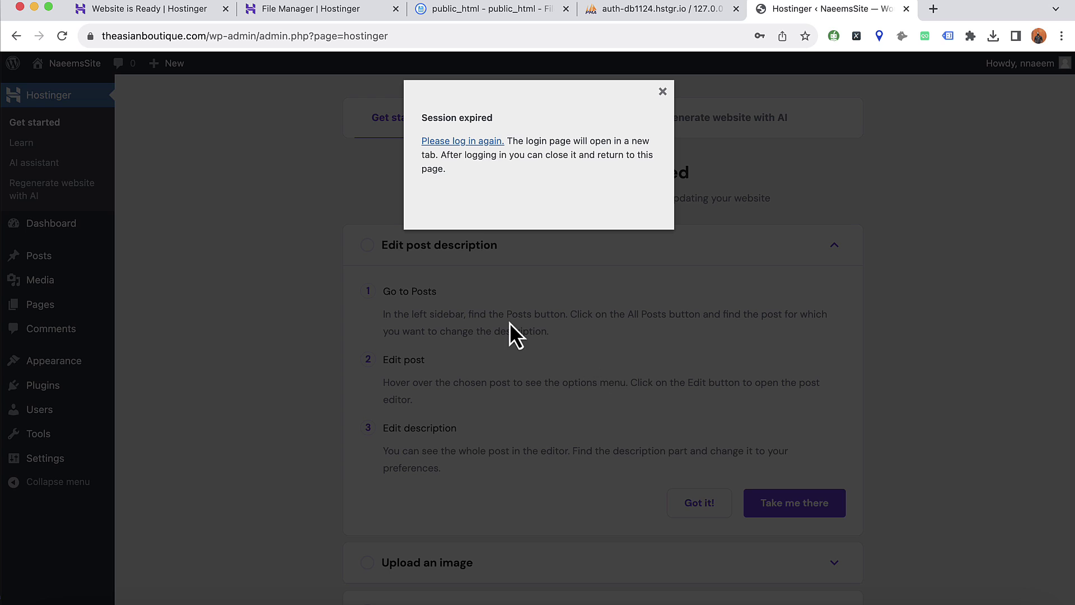
Log in from a fresh login tab: saved username, pasted password, humanity answer 12
{"action": "left_click", "coordinate": [468, 142]}
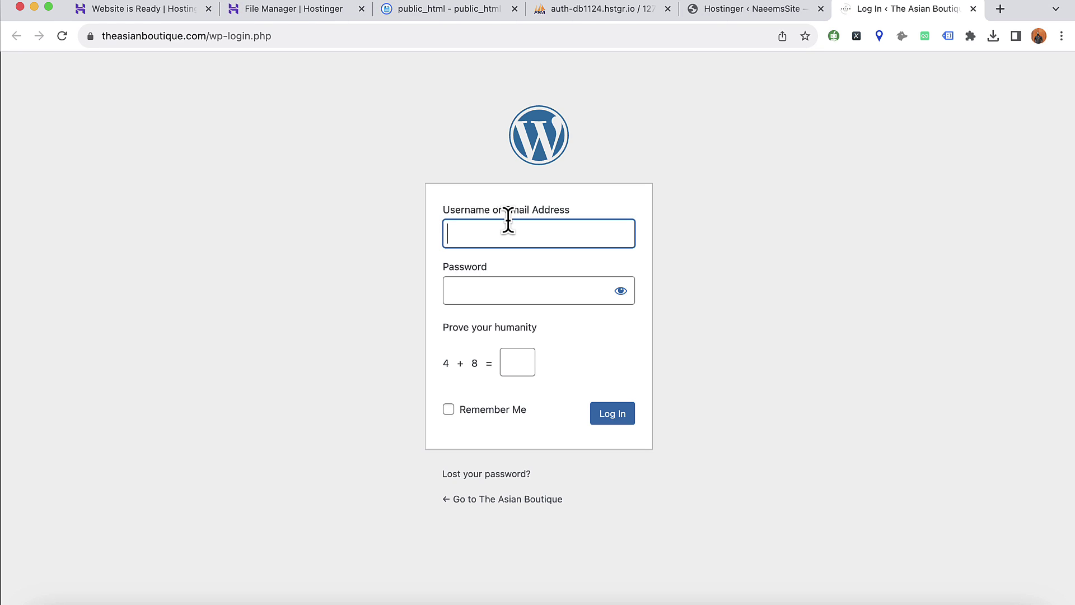
{"action": "left_click", "coordinate": [552, 235]}
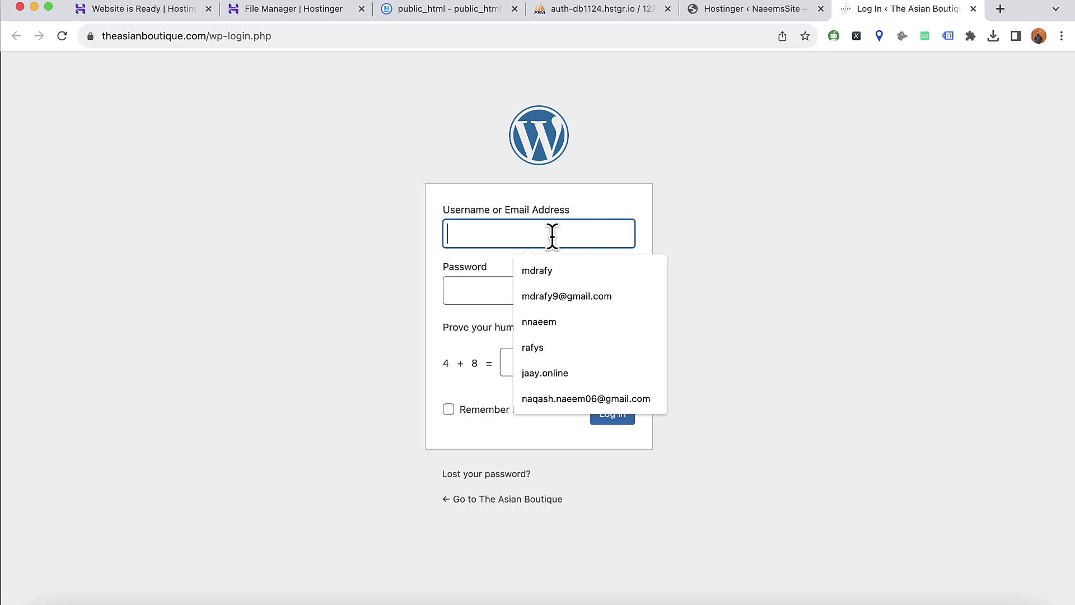
{"action": "left_click", "coordinate": [547, 320]}
{"action": "left_click", "coordinate": [510, 292]}
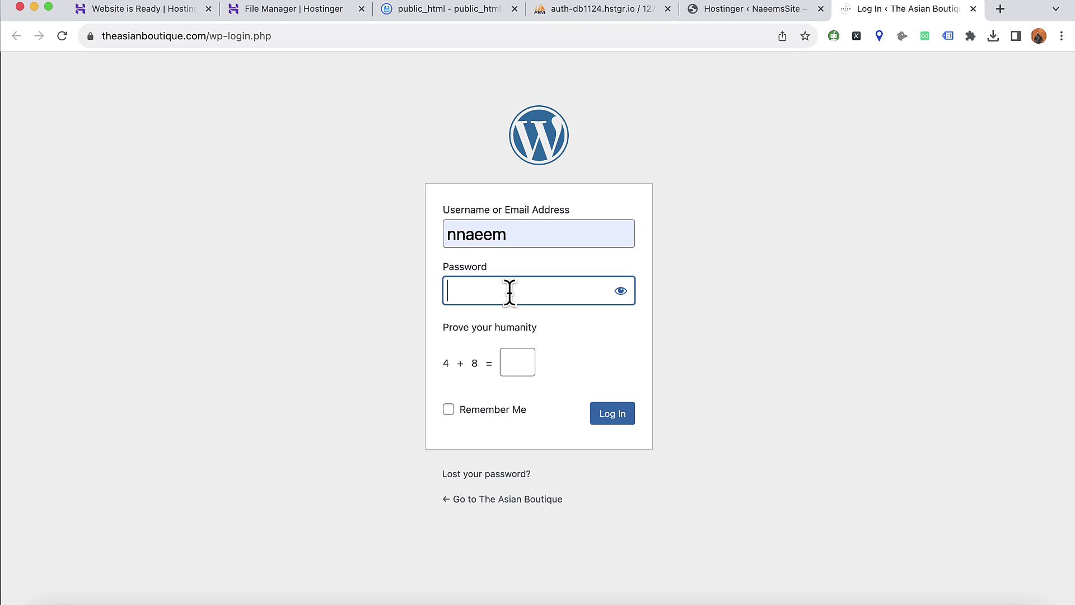
{"action": "right_click", "coordinate": [509, 291]}
{"action": "left_click", "coordinate": [559, 432]}
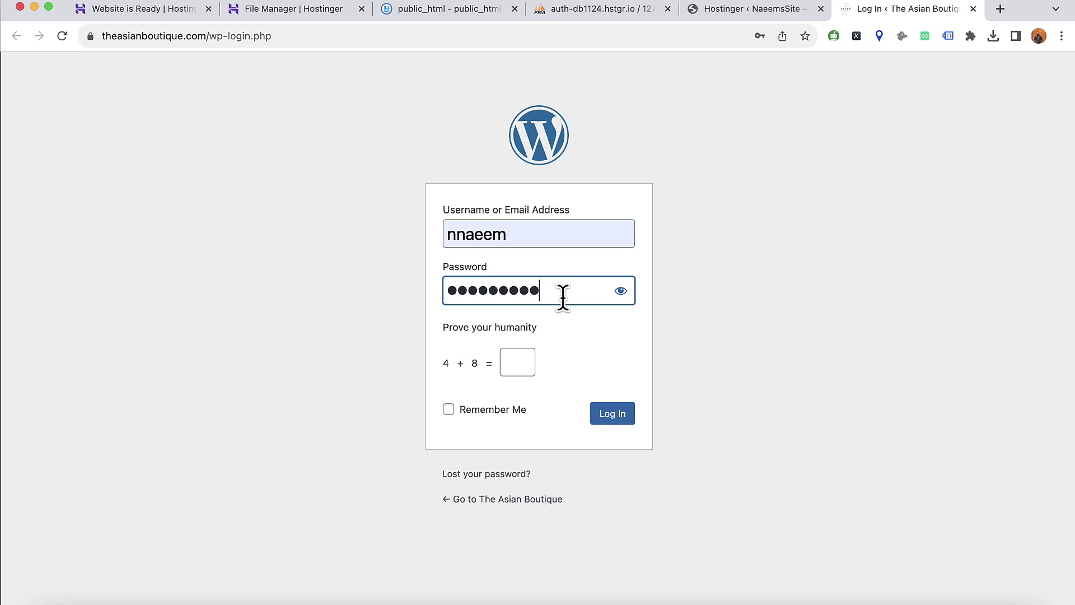
{"action": "left_click", "coordinate": [513, 362]}
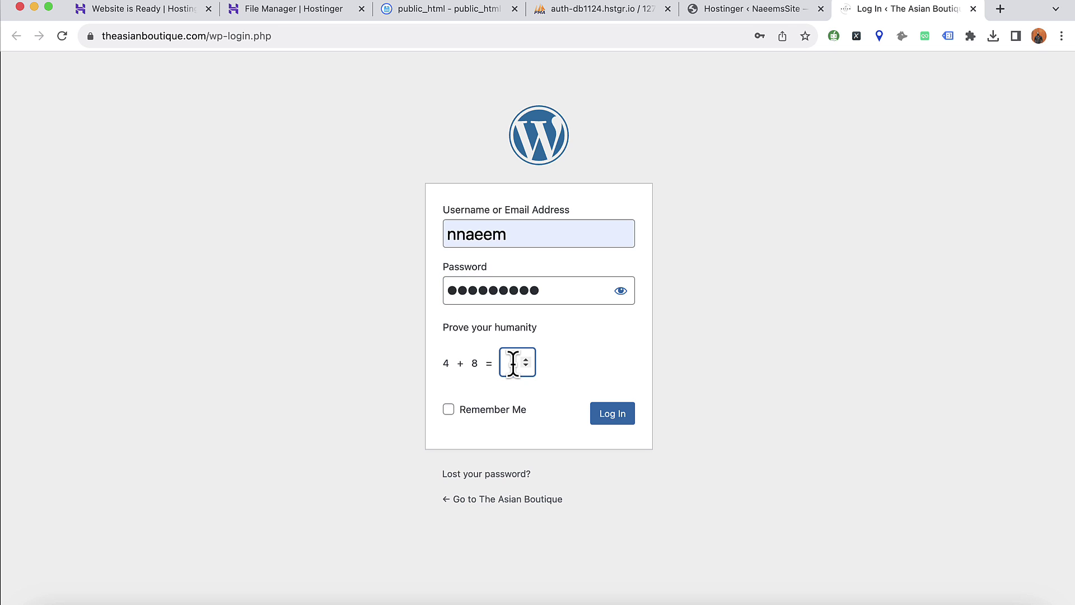
{"action": "type", "text": "12"}
{"action": "left_click", "coordinate": [622, 421]}
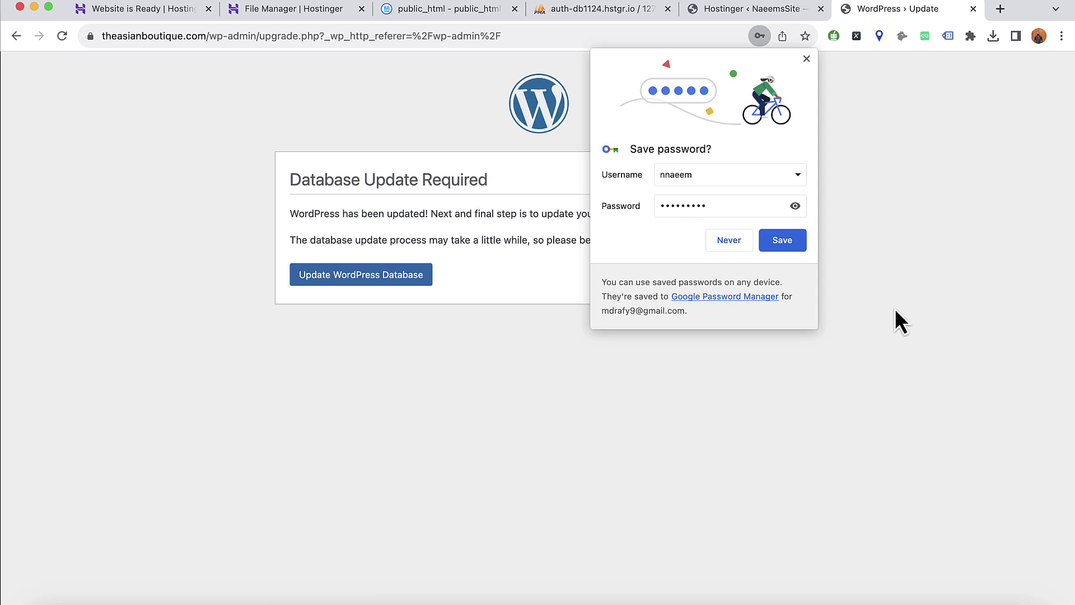
Save the login in Chrome and run the WordPress database update through to the Dashboard
{"action": "left_click", "coordinate": [794, 250]}
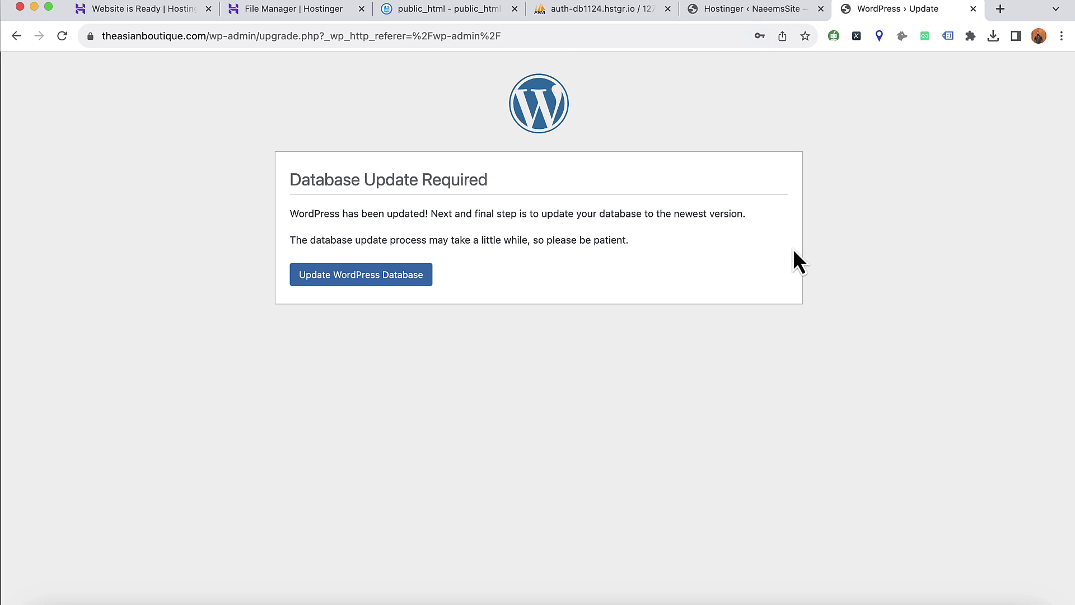
{"action": "left_click", "coordinate": [357, 282]}
{"action": "left_click", "coordinate": [333, 257]}
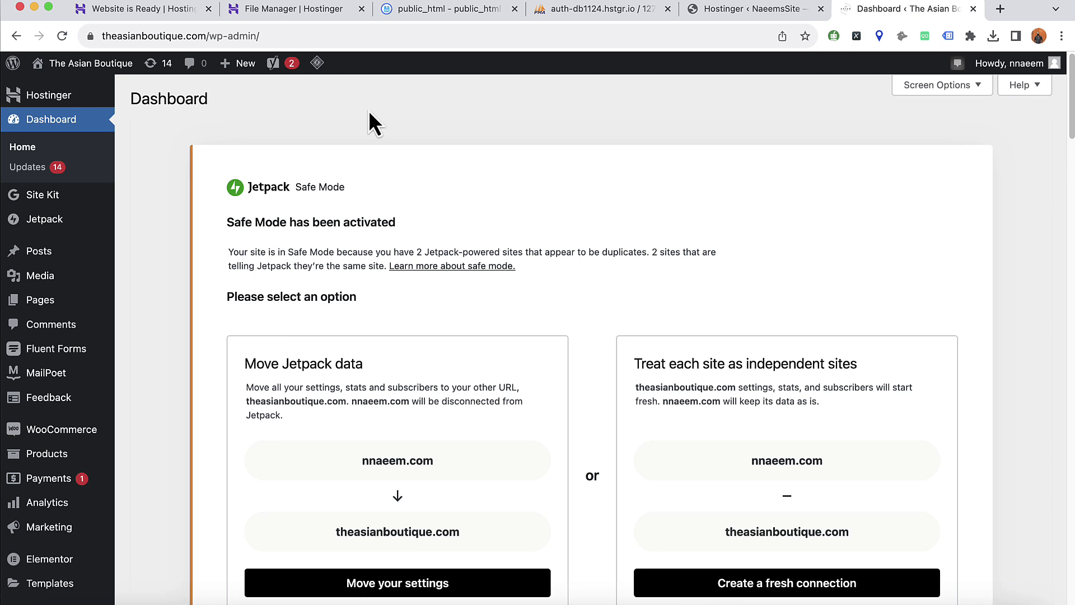
Open the live theasianboutique.com homepage in a new tab via Visit Site
{"action": "scroll", "coordinate": [216, 375], "scroll_direction": "down", "scroll_amount": 7}
{"action": "scroll", "coordinate": [217, 361], "scroll_direction": "up", "scroll_amount": 7}
{"action": "mouse_move", "coordinate": [89, 62]}
{"action": "right_click", "coordinate": [97, 89]}
{"action": "left_click", "coordinate": [147, 92]}
Switch to the new tab and scroll through the live Asian Boutique homepage
{"action": "left_click", "coordinate": [890, 10]}
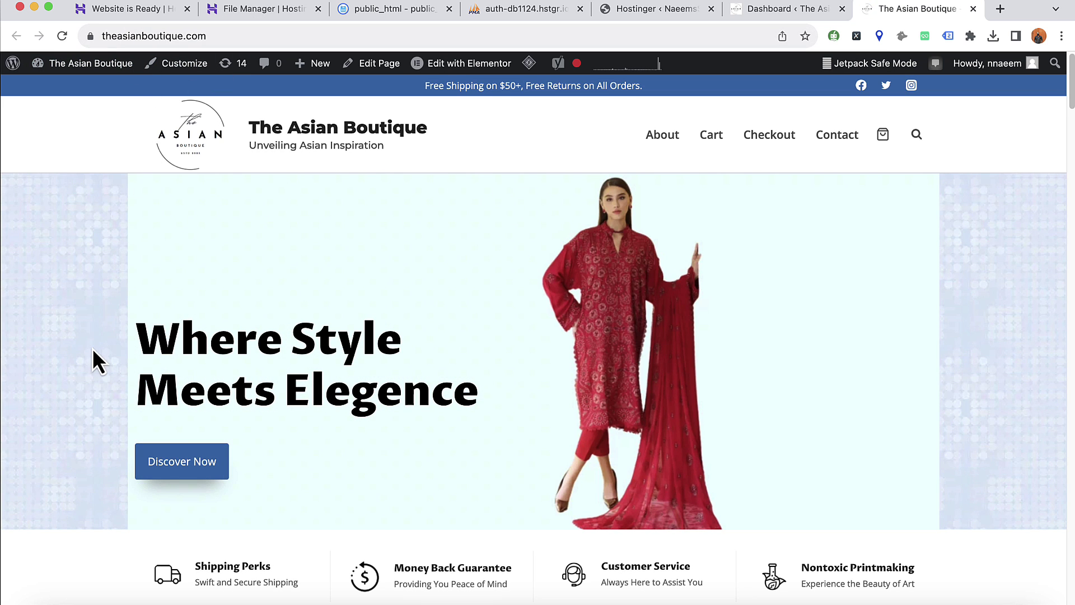
{"action": "scroll", "coordinate": [93, 349], "scroll_direction": "down", "scroll_amount": 20}
{"action": "scroll", "coordinate": [93, 348], "scroll_direction": "up", "scroll_amount": 20}
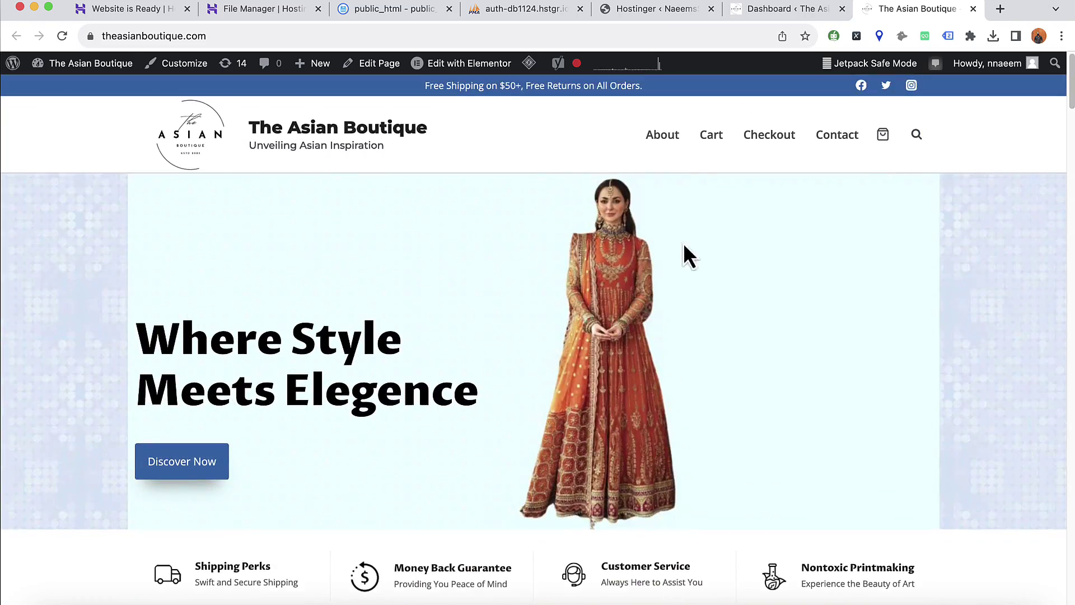
{"action": "scroll", "coordinate": [33, 370], "scroll_direction": "down", "scroll_amount": 6}
{"action": "scroll", "coordinate": [34, 373], "scroll_direction": "up", "scroll_amount": 5}
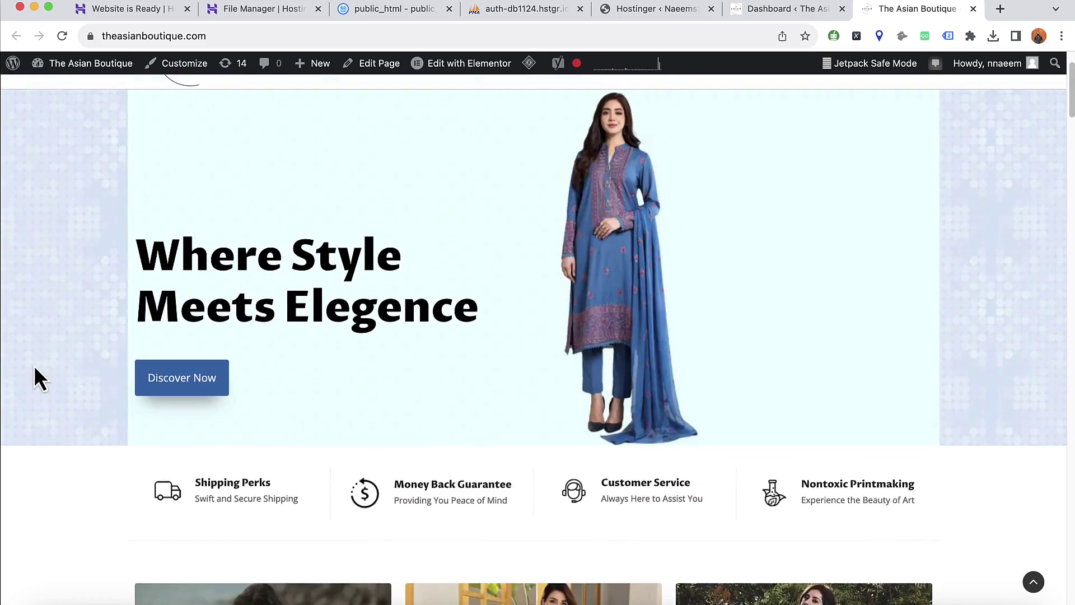
{"action": "scroll", "coordinate": [34, 365], "scroll_direction": "up", "scroll_amount": 2}
{"action": "scroll", "coordinate": [102, 357], "scroll_direction": "down", "scroll_amount": 20}
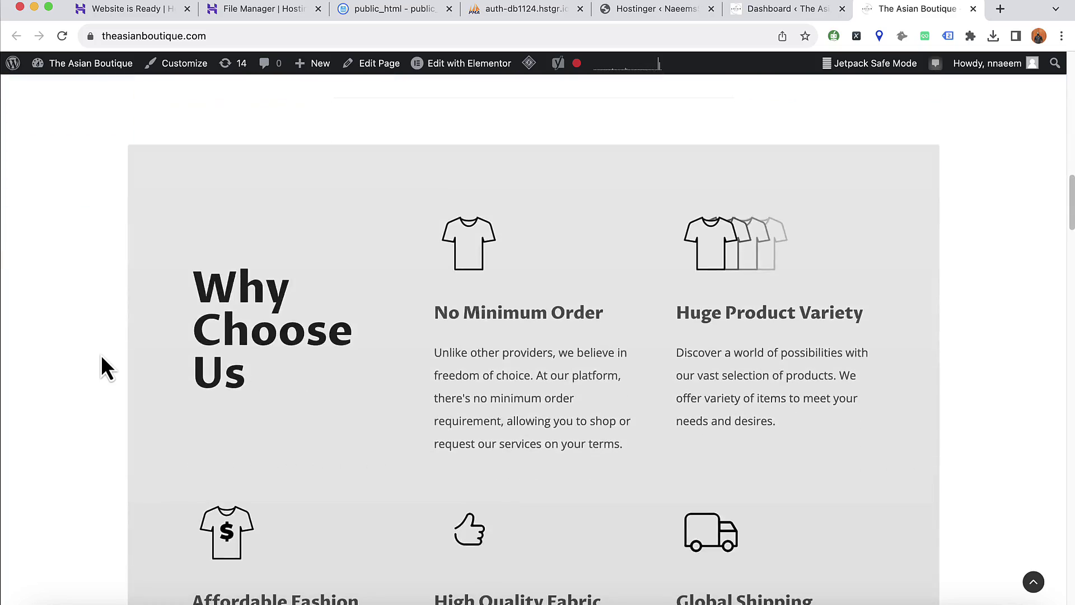
{"action": "scroll", "coordinate": [101, 354], "scroll_direction": "up", "scroll_amount": 20}
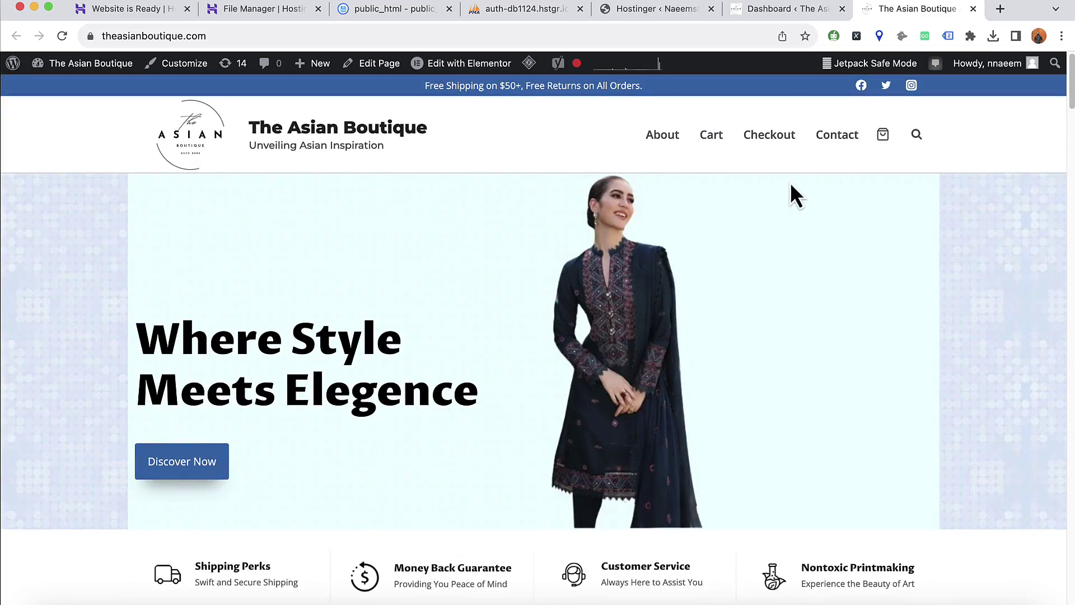
Check that the About page loads, then go back to the homepage via the tagline
{"action": "left_click", "coordinate": [668, 152]}
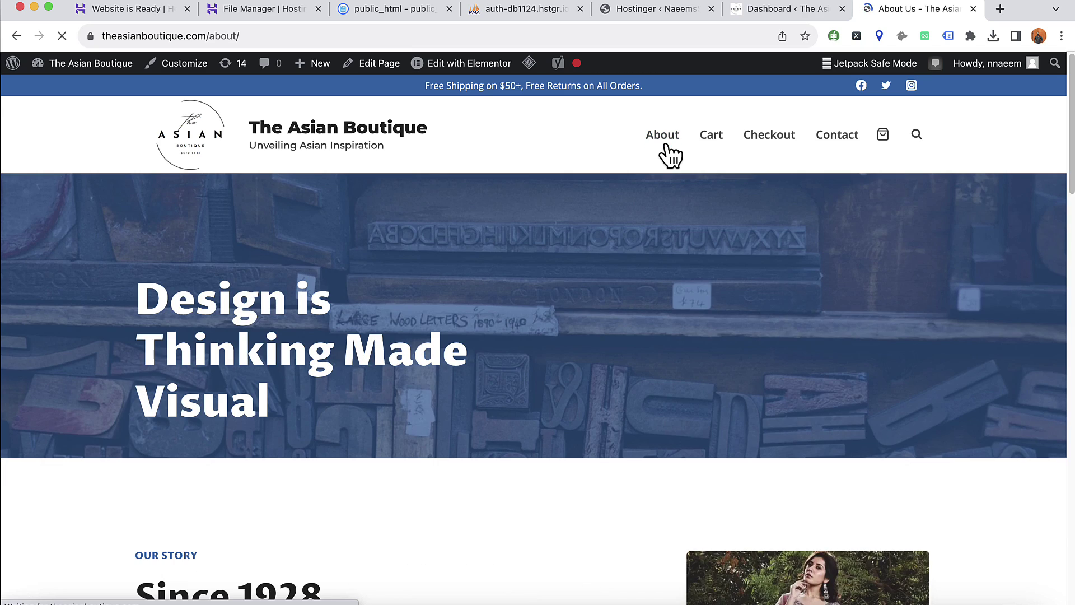
{"action": "scroll", "coordinate": [67, 381], "scroll_direction": "down", "scroll_amount": 10}
{"action": "scroll", "coordinate": [67, 381], "scroll_direction": "up", "scroll_amount": 7}
{"action": "scroll", "coordinate": [68, 381], "scroll_direction": "up", "scroll_amount": 3}
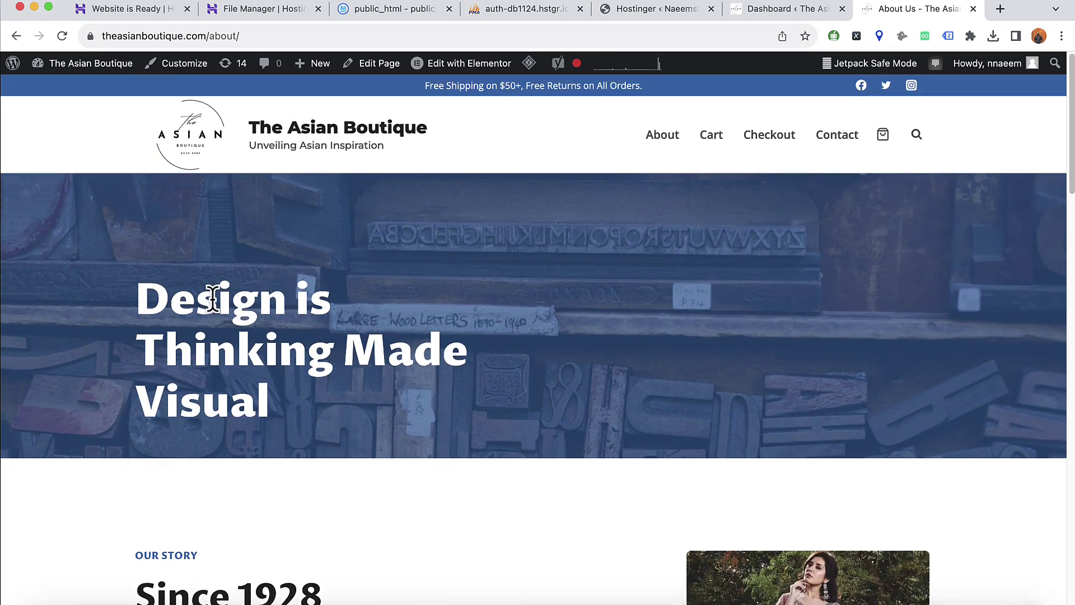
{"action": "left_click", "coordinate": [338, 155]}
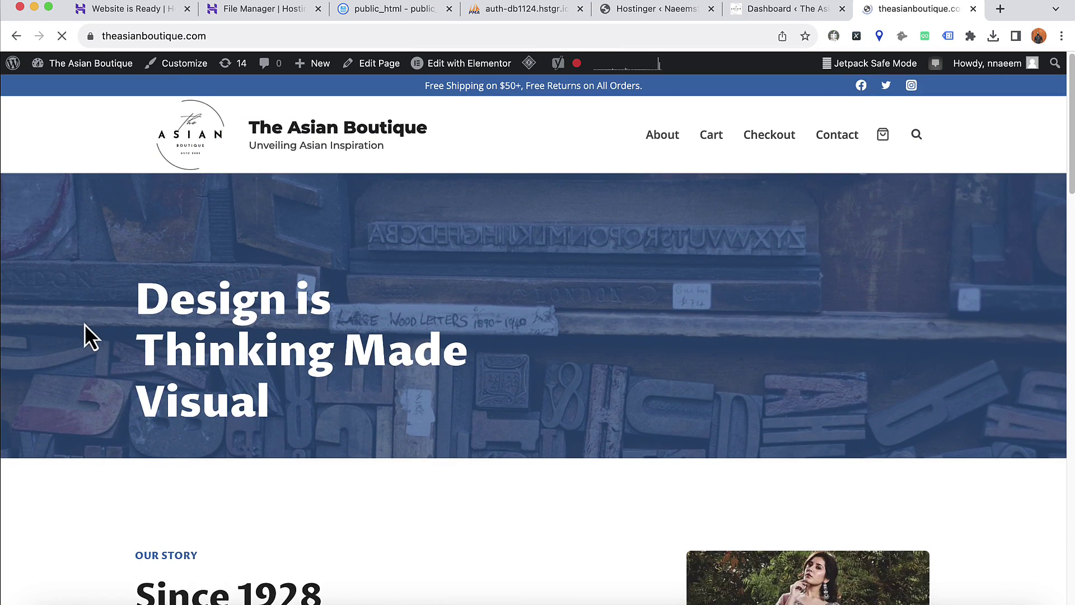
{"action": "scroll", "coordinate": [128, 416], "scroll_direction": "down", "scroll_amount": 10}
{"action": "scroll", "coordinate": [128, 417], "scroll_direction": "down", "scroll_amount": 15}
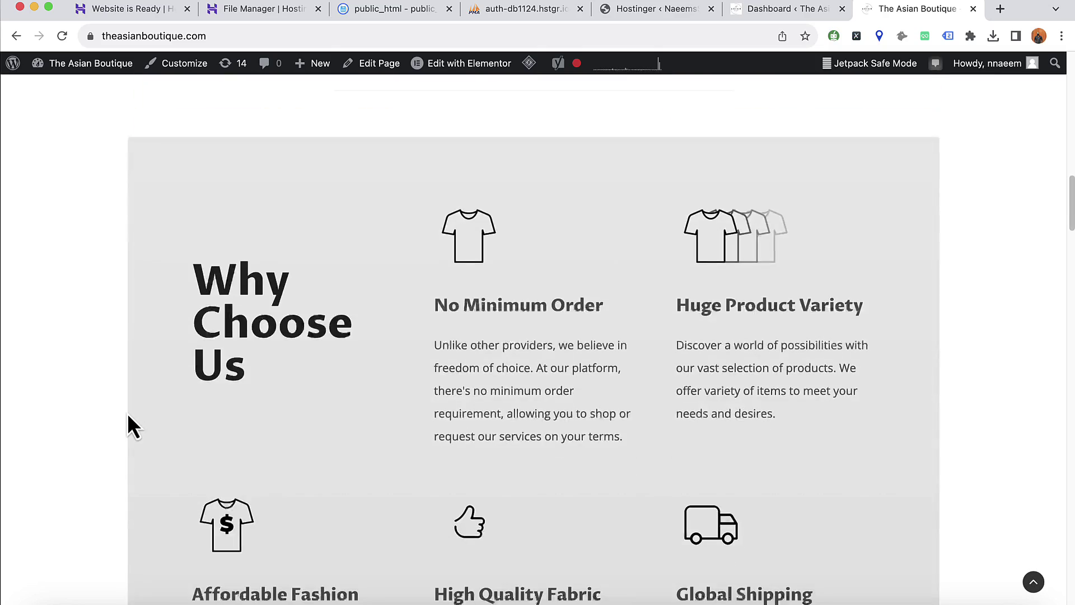
{"action": "scroll", "coordinate": [124, 418], "scroll_direction": "up", "scroll_amount": 5}
{"action": "scroll", "coordinate": [124, 418], "scroll_direction": "up", "scroll_amount": 15}
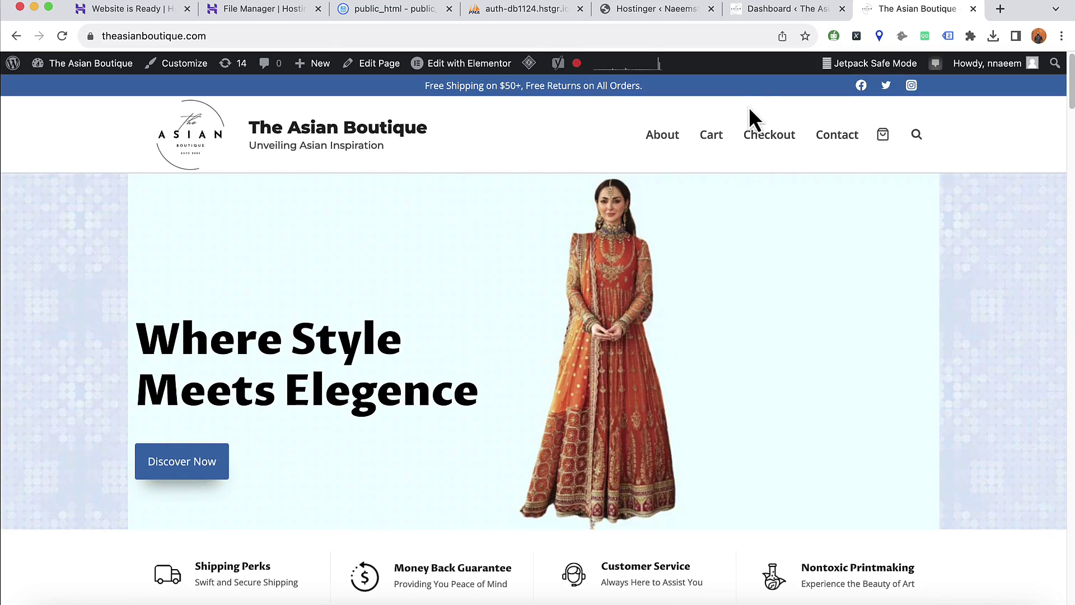
Review the Dashboard, now showing Jetpack Safe Mode and a WooCommerce database-update prompt
{"action": "left_click", "coordinate": [756, 12]}
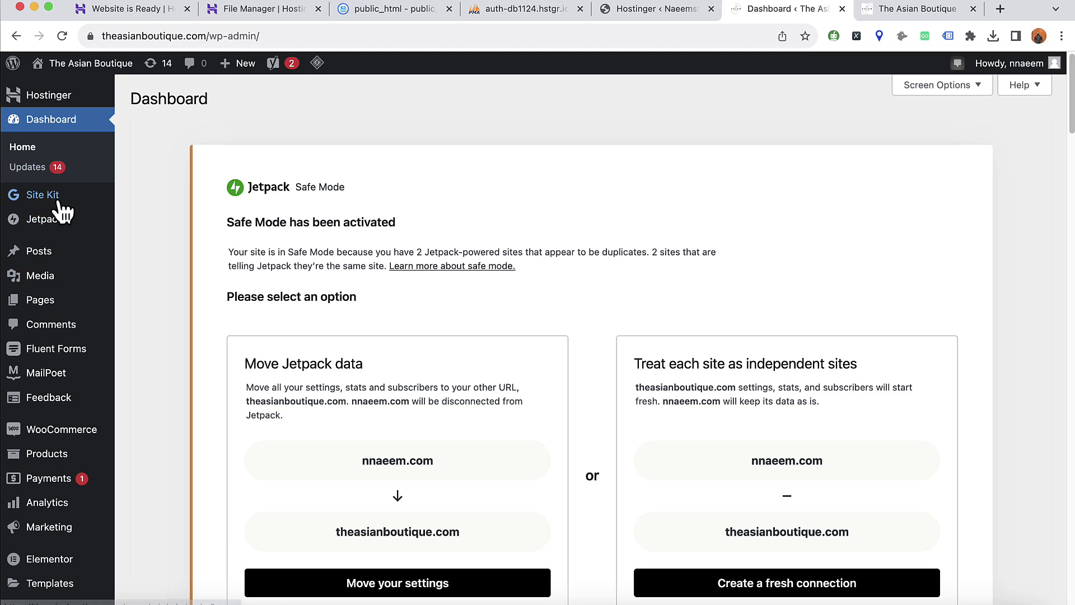
{"action": "scroll", "coordinate": [21, 426], "scroll_direction": "down", "scroll_amount": 5}
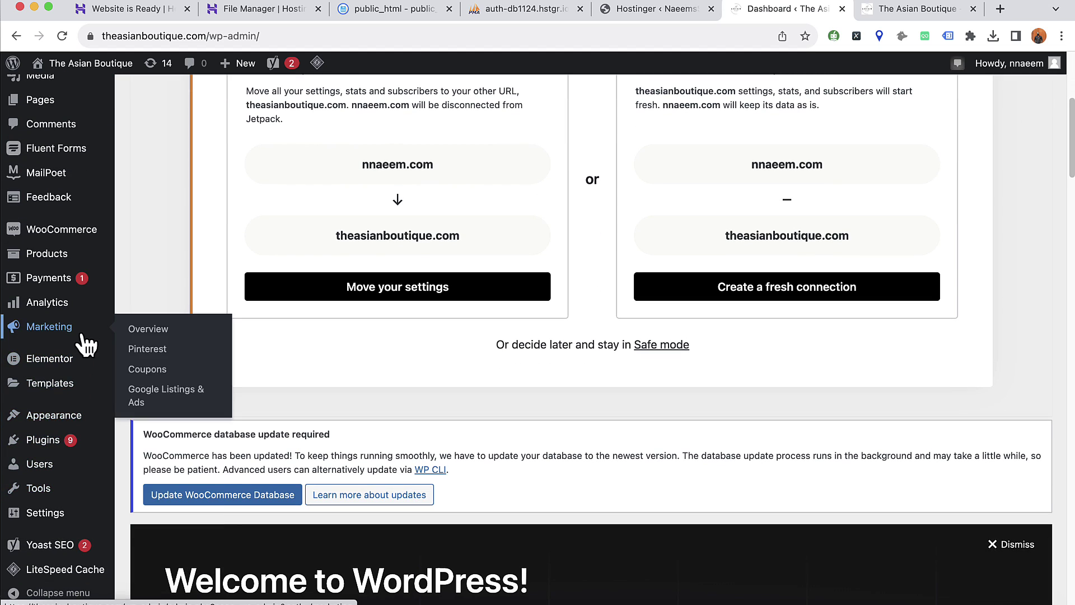
{"action": "scroll", "coordinate": [81, 347], "scroll_direction": "up", "scroll_amount": 5}
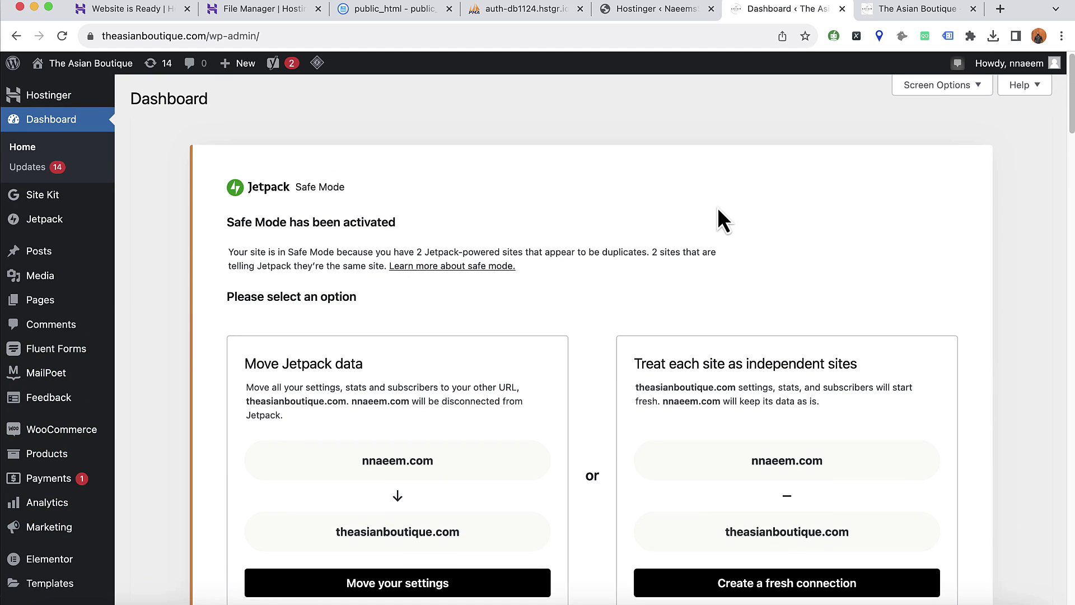